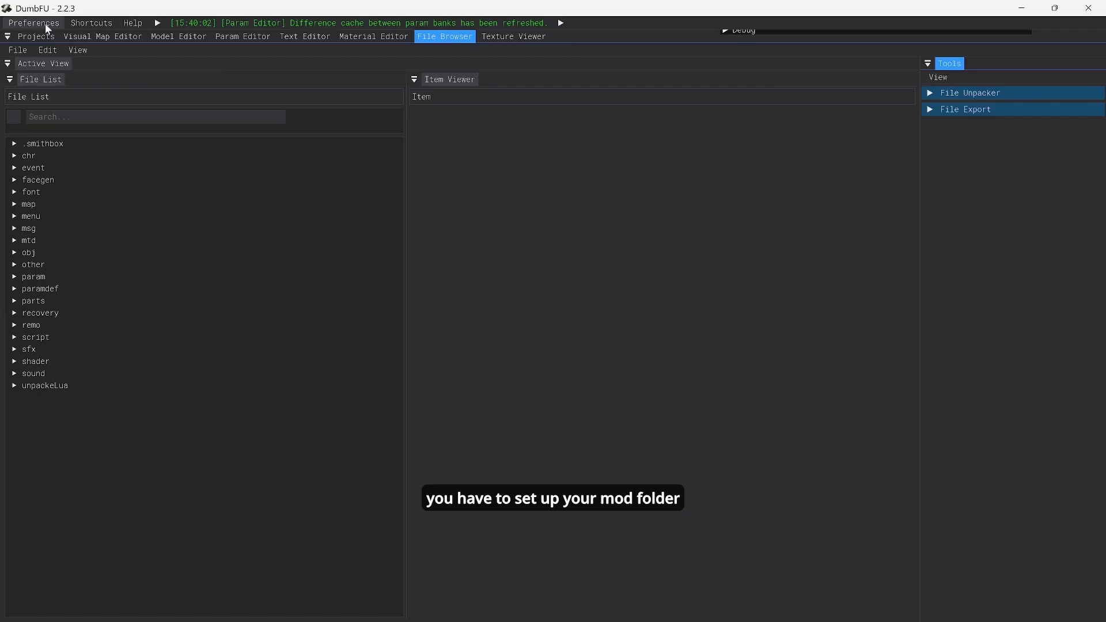
- Open the Firelink Shrine map m10_02_00_00 in the Visual Map Editor
{"action": "left_click", "coordinate": [46, 38]}
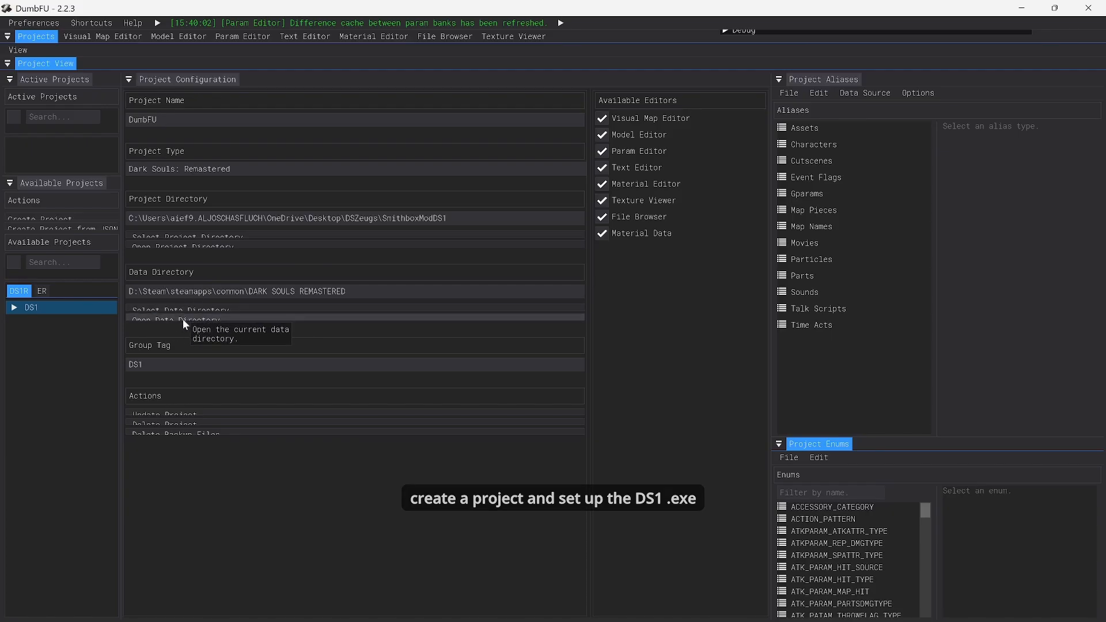
{"action": "left_click", "coordinate": [101, 38]}
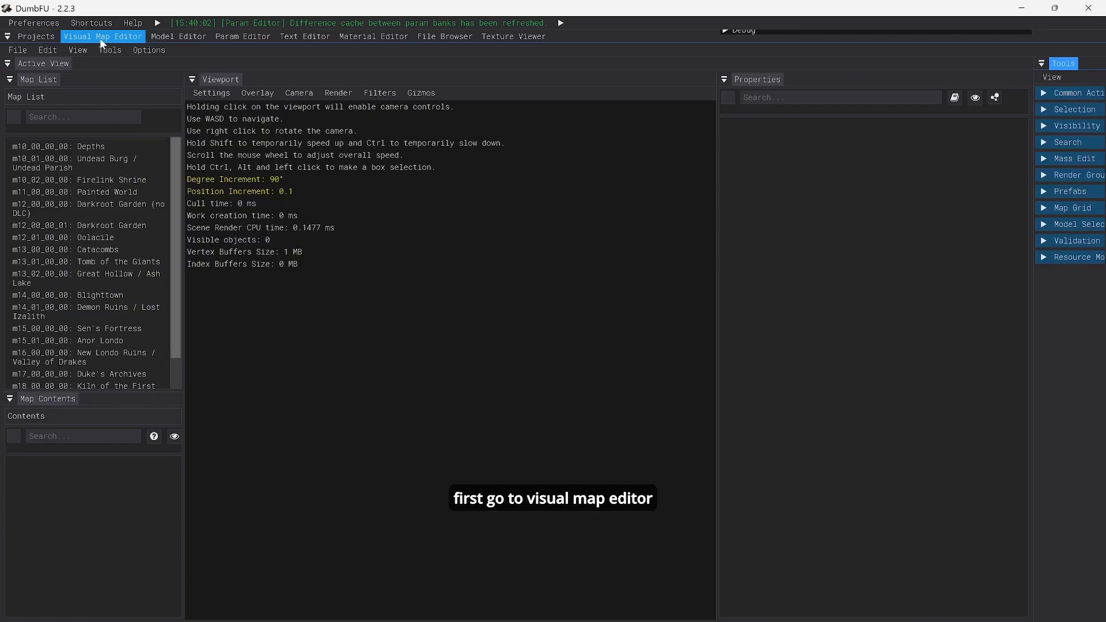
{"action": "double_click", "coordinate": [116, 180]}
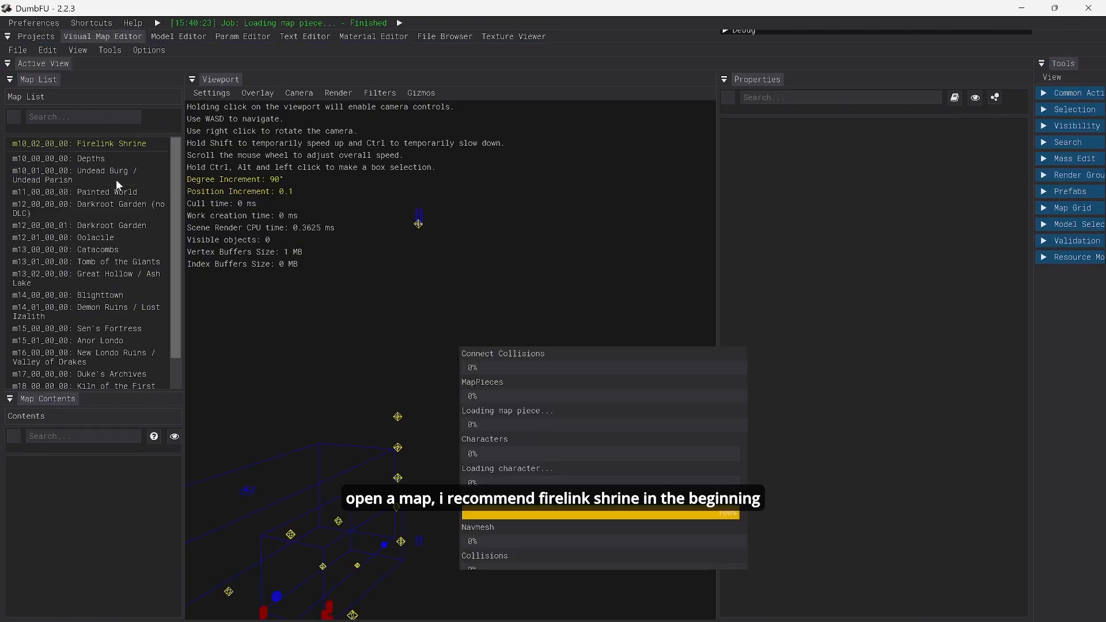
{"action": "right_click_drag", "start_coordinate": [368, 292], "coordinate": [444, 306]}
{"action": "key", "text": "w"}
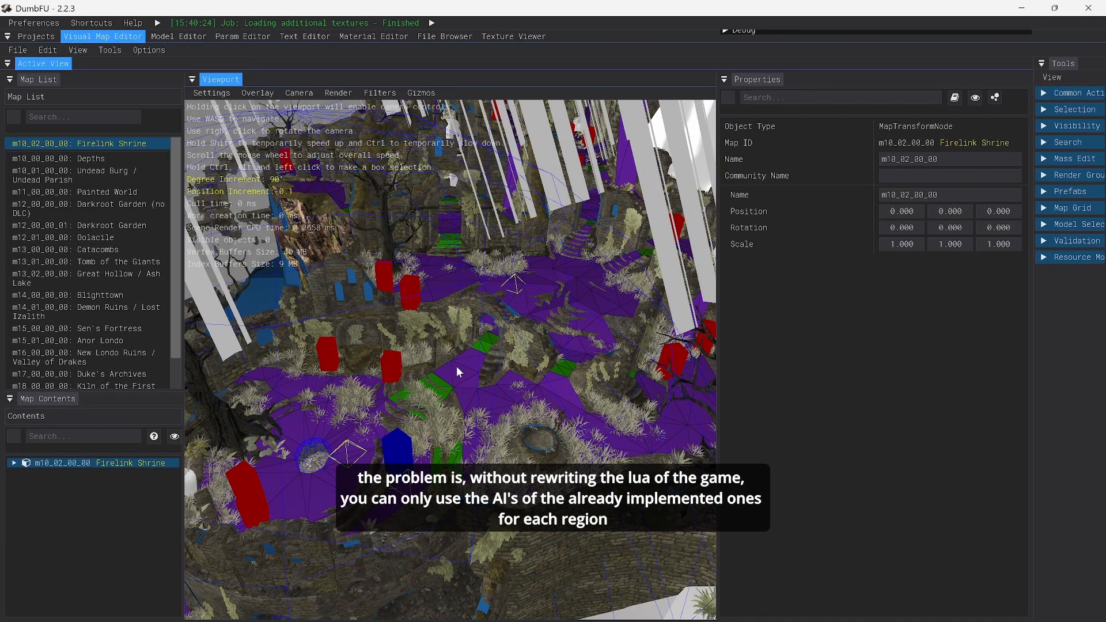
- Examine the properties of several enemy NPCs placed around the Firelink Shrine terraces
{"action": "left_click", "coordinate": [415, 291]}
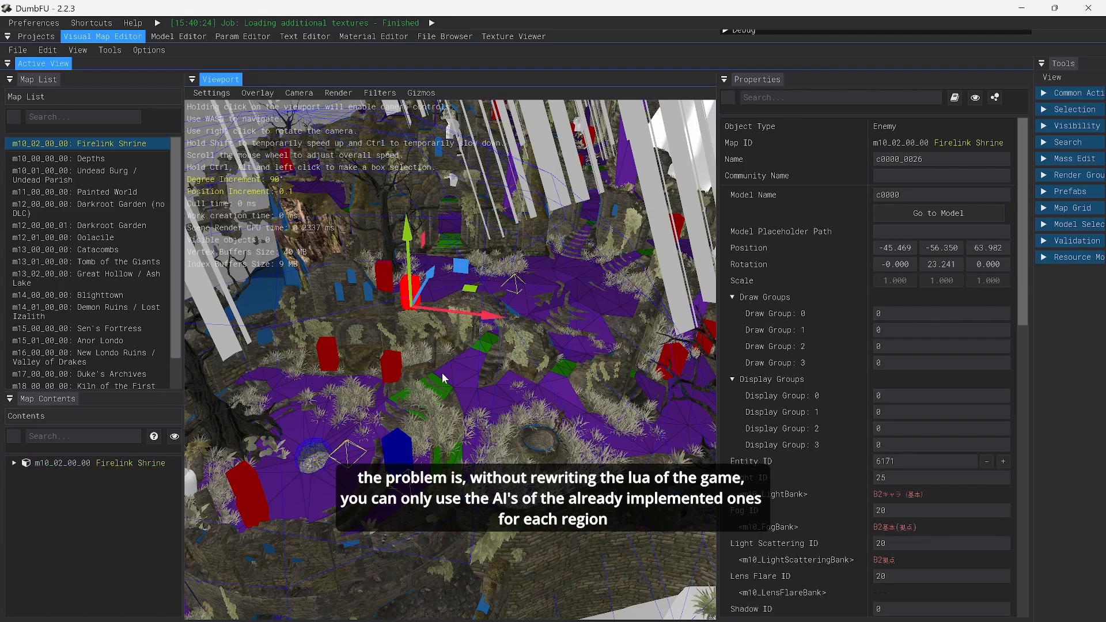
{"action": "left_click", "coordinate": [243, 502]}
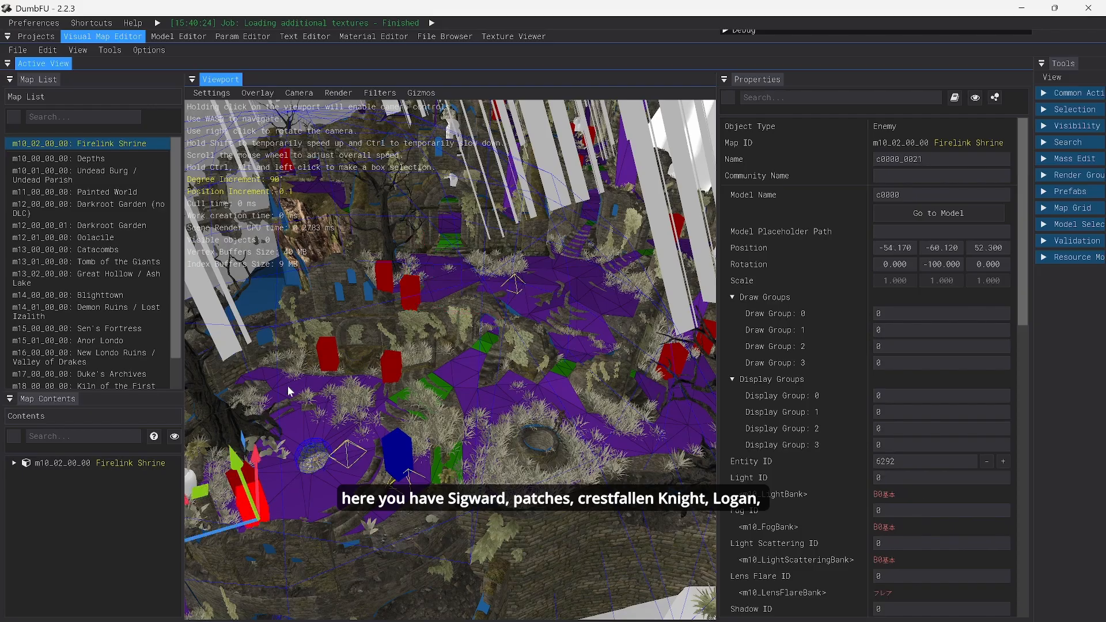
{"action": "left_click", "coordinate": [320, 348]}
{"action": "mouse_move", "coordinate": [411, 363]}
{"action": "right_mouse_down"}
{"action": "mouse_move", "coordinate": [498, 334]}
{"action": "mouse_move", "coordinate": [487, 353]}
{"action": "right_mouse_up"}
{"action": "left_click", "coordinate": [604, 389]}
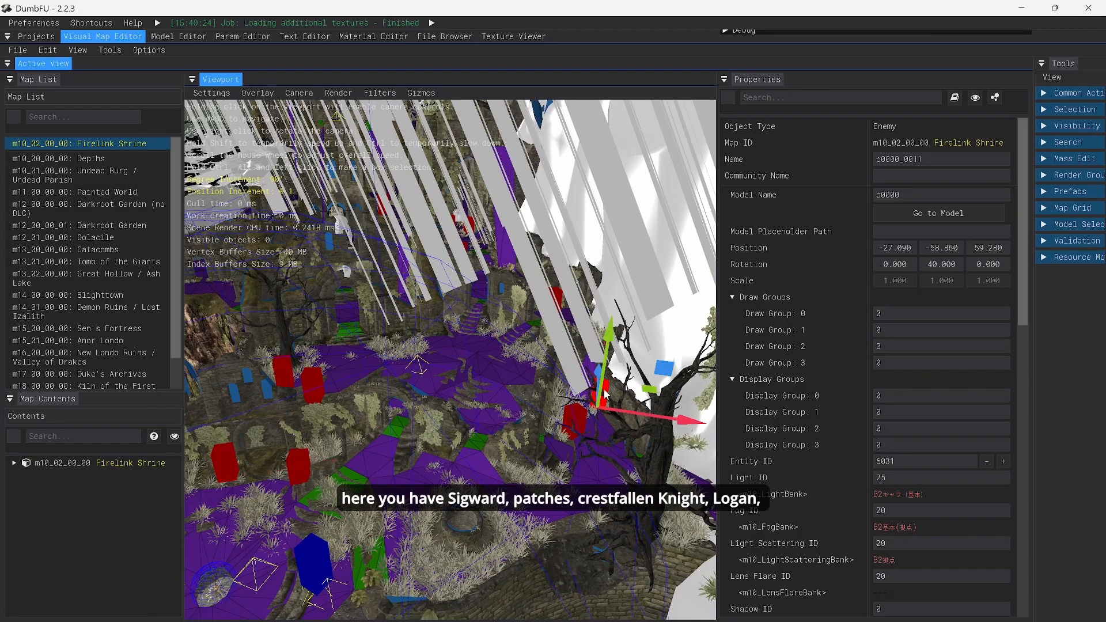
- Examine the properties of the enemy NPC nearest the entrance of the walled passage with the urns
{"action": "key", "text": "w"}
{"action": "mouse_move", "coordinate": [424, 444]}
{"action": "right_mouse_down"}
{"action": "mouse_move", "coordinate": [432, 481]}
{"action": "mouse_move", "coordinate": [461, 478]}
{"action": "mouse_move", "coordinate": [475, 377]}
{"action": "mouse_move", "coordinate": [461, 363]}
{"action": "mouse_move", "coordinate": [392, 455]}
{"action": "mouse_move", "coordinate": [444, 461]}
{"action": "mouse_move", "coordinate": [374, 438]}
{"action": "mouse_move", "coordinate": [383, 472]}
{"action": "mouse_move", "coordinate": [375, 397]}
{"action": "right_mouse_up"}
{"action": "key", "text": "w"}
{"action": "key", "text": "w"}
{"action": "key", "text": "a"}
{"action": "key", "text": "w"}
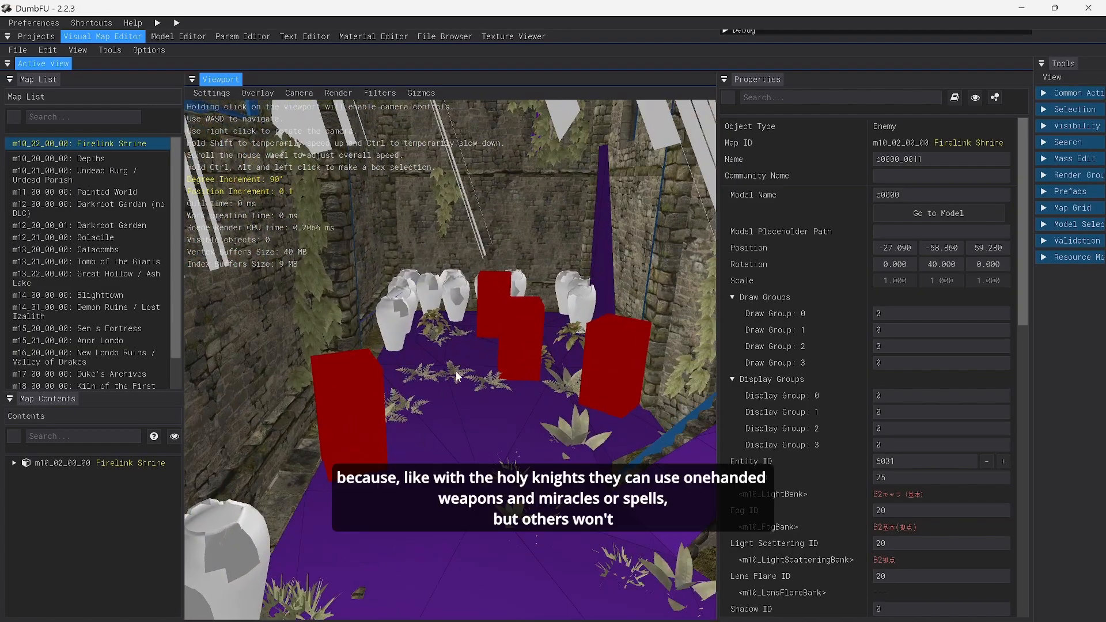
{"action": "left_click", "coordinate": [354, 412]}
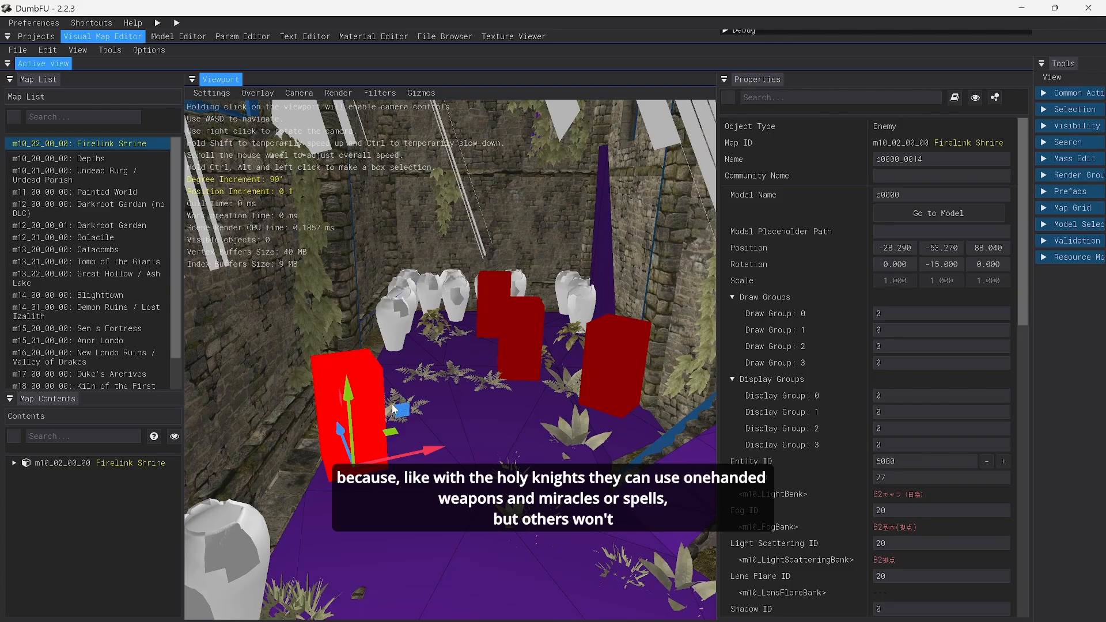
{"action": "key", "text": "e"}
{"action": "right_click_drag", "start_coordinate": [392, 409], "coordinate": [518, 496]}
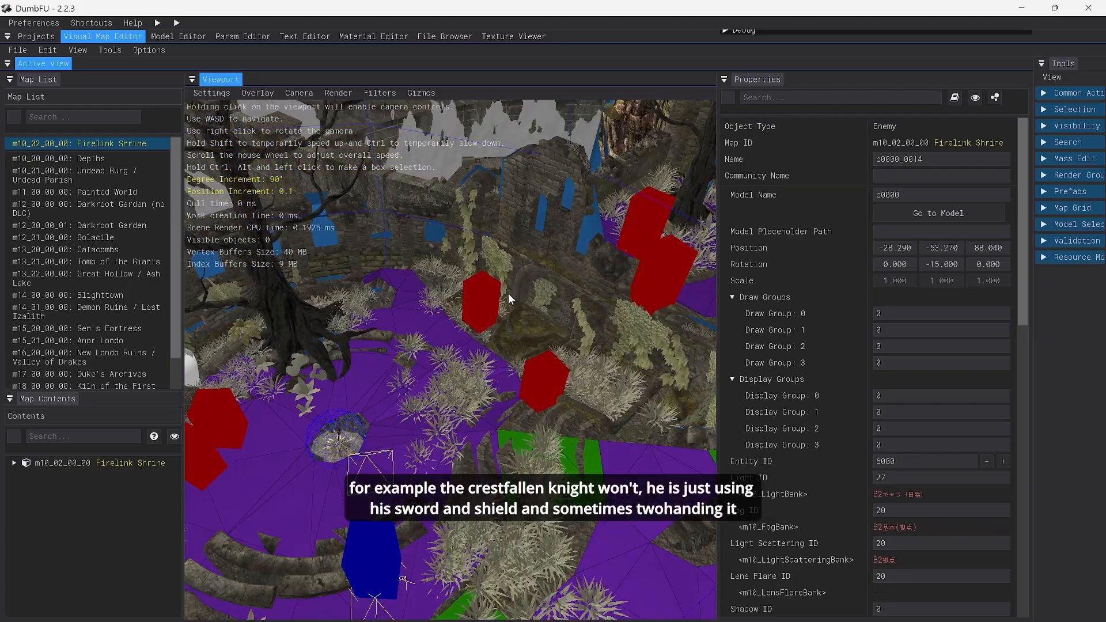
- Examine the properties of the enemy by the ruined wall and the one on the cliffside path
{"action": "left_click", "coordinate": [489, 308]}
{"action": "right_click_drag", "start_coordinate": [420, 392], "coordinate": [671, 328]}
{"action": "key", "text": "a"}
{"action": "key", "text": "w"}
{"action": "key", "text": "a"}
{"action": "key", "text": "s"}
{"action": "key", "text": "w"}
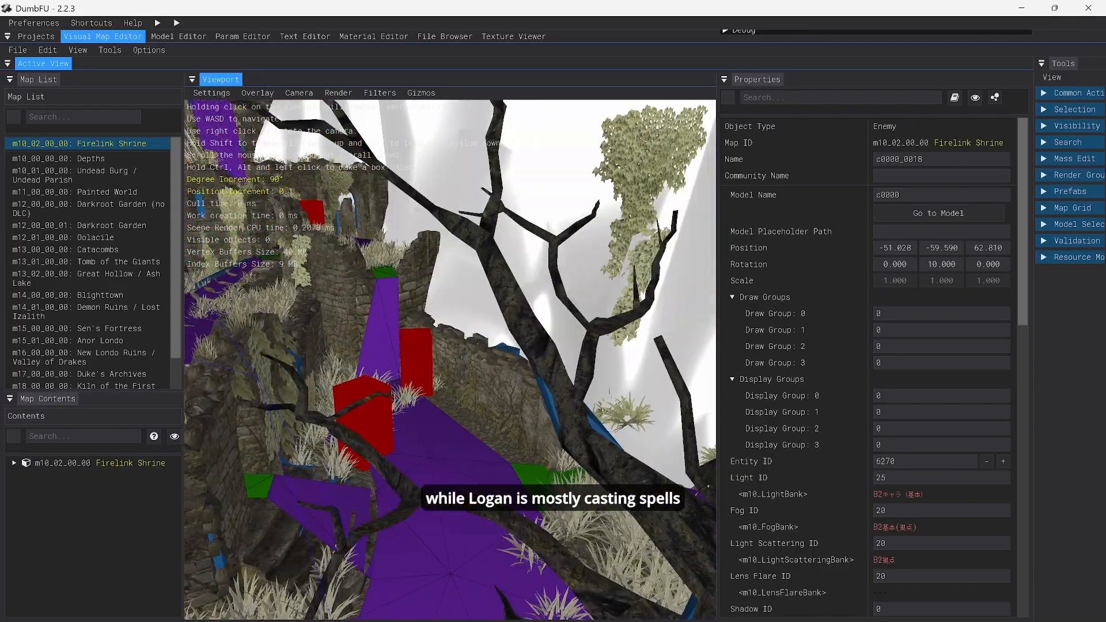
{"action": "left_click", "coordinate": [419, 357]}
{"action": "right_click_drag", "start_coordinate": [439, 402], "coordinate": [311, 375]}
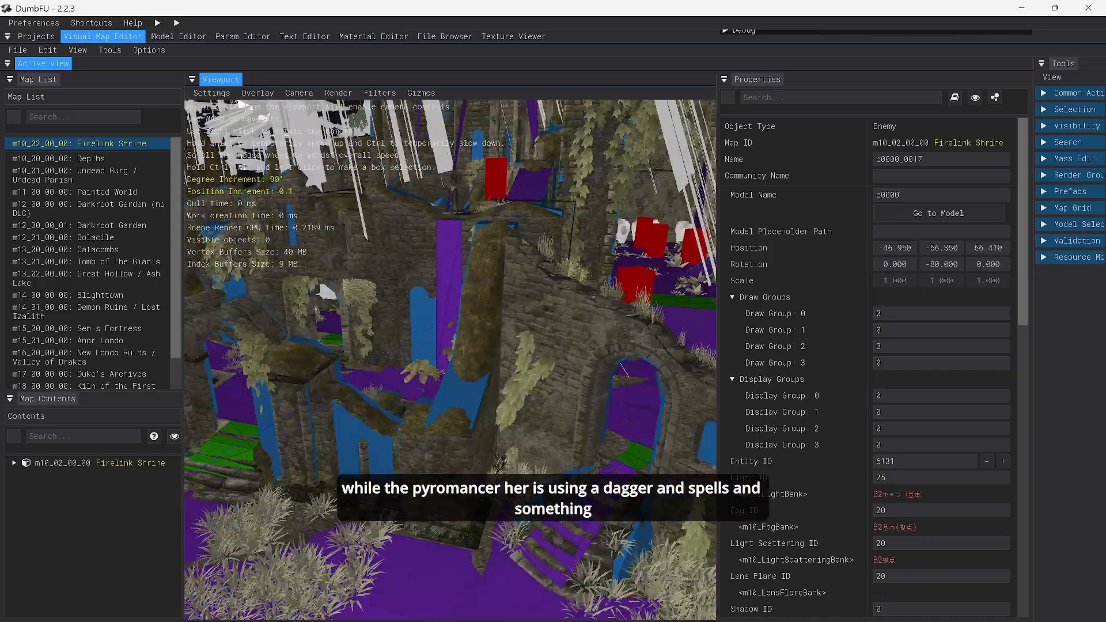
- Duplicate the enemy c0000_0014 standing in the walled passage with the urns
{"action": "right_click_drag", "start_coordinate": [413, 351], "coordinate": [484, 403]}
{"action": "right_click_drag", "start_coordinate": [450, 359], "coordinate": [416, 360]}
{"action": "key", "text": "w"}
{"action": "key", "text": "s"}
{"action": "key", "text": "w"}
{"action": "left_click", "coordinate": [416, 364]}
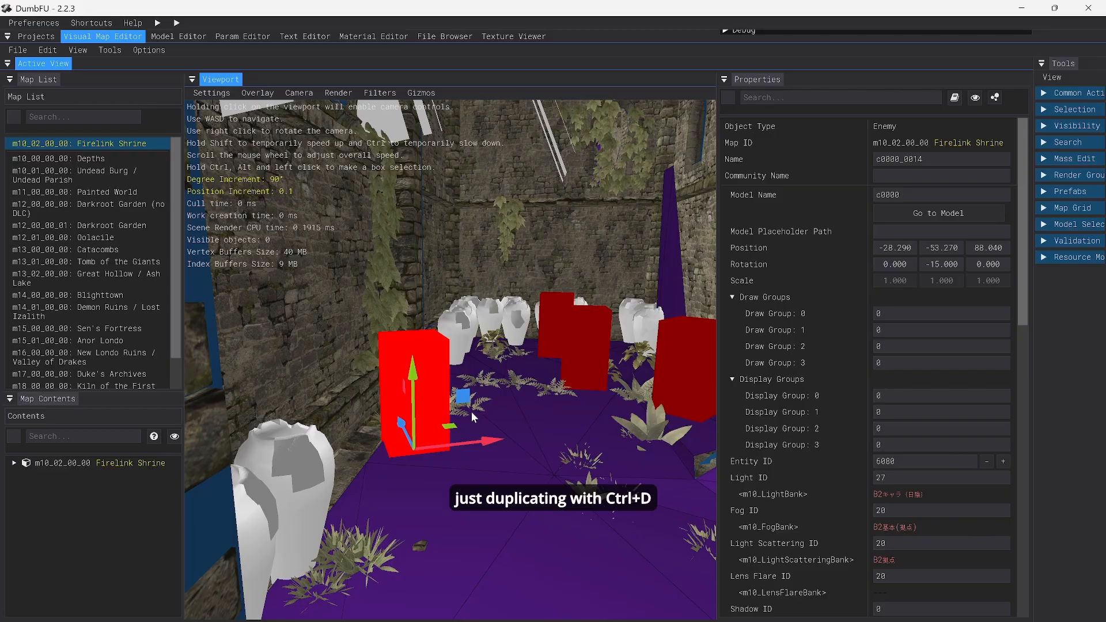
{"action": "key", "text": "ctrl+d"}
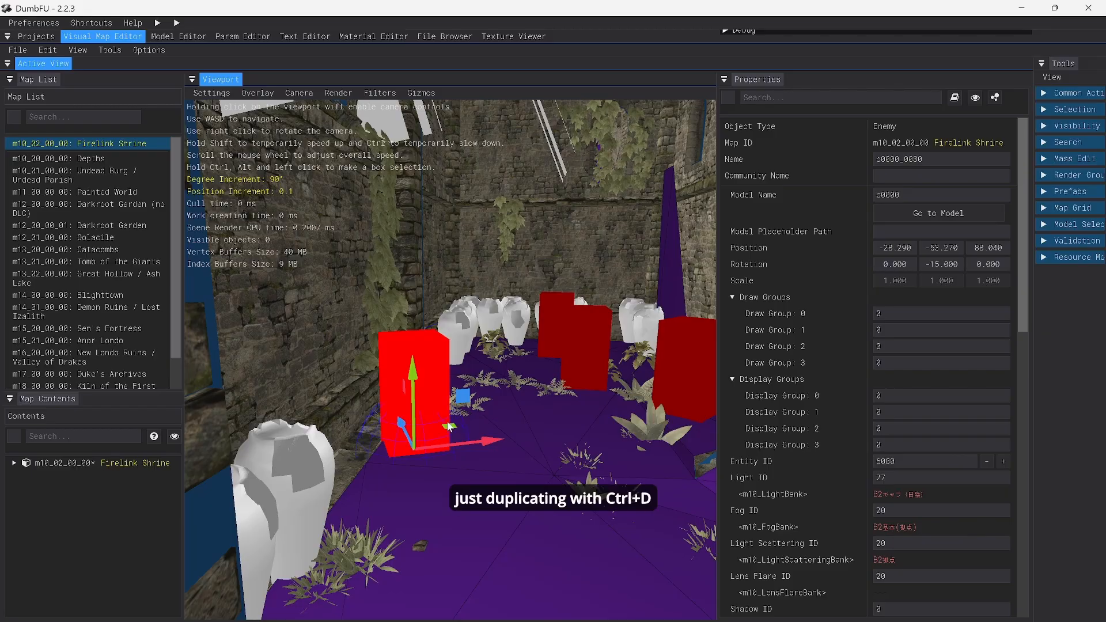
- Move the duplicated enemy out of the passage to about X -25.36, Z 75.21, beside the stone wall
{"action": "left_click_drag", "start_coordinate": [399, 422], "coordinate": [486, 588]}
{"action": "right_click_drag", "start_coordinate": [486, 588], "coordinate": [504, 610]}
{"action": "key", "text": "s"}
{"action": "key", "text": "s"}
{"action": "right_click_drag", "start_coordinate": [328, 322], "coordinate": [384, 378]}
{"action": "left_click_drag", "start_coordinate": [370, 274], "coordinate": [657, 440]}
{"action": "right_click_drag", "start_coordinate": [656, 441], "coordinate": [531, 427]}
{"action": "key", "text": "s"}
{"action": "left_click_drag", "start_coordinate": [499, 403], "coordinate": [618, 435]}
{"action": "right_click_drag", "start_coordinate": [617, 435], "coordinate": [558, 511]}
{"action": "key", "text": "w"}
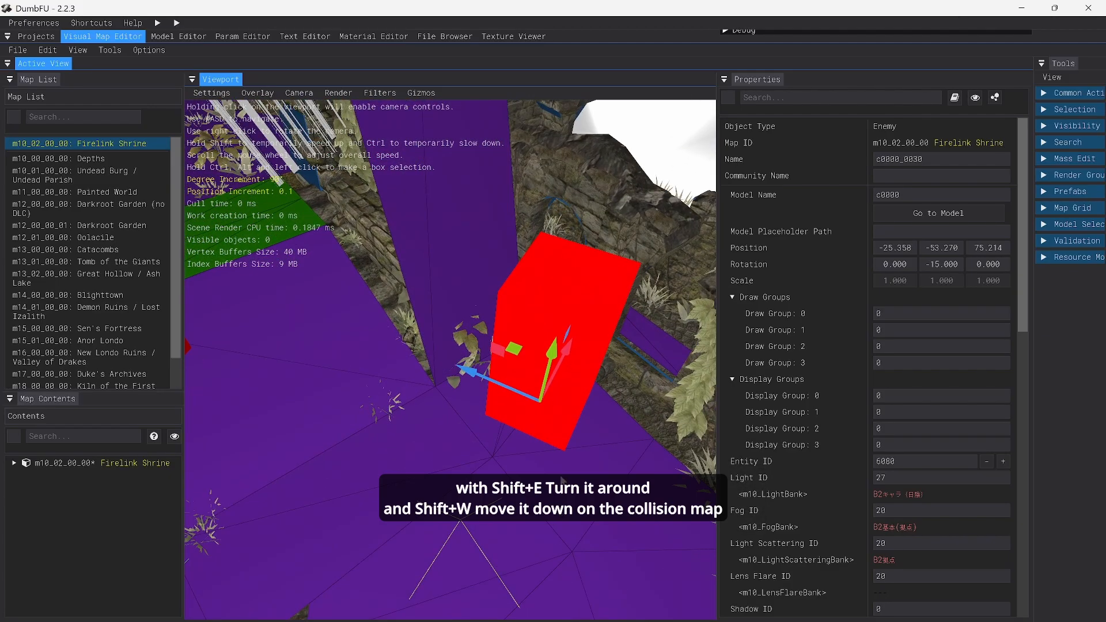
- Rotate the duplicated enemy around its vertical axis to about 54.5 degrees
{"action": "key", "text": "e"}
{"action": "left_click_drag", "start_coordinate": [568, 451], "coordinate": [494, 444]}
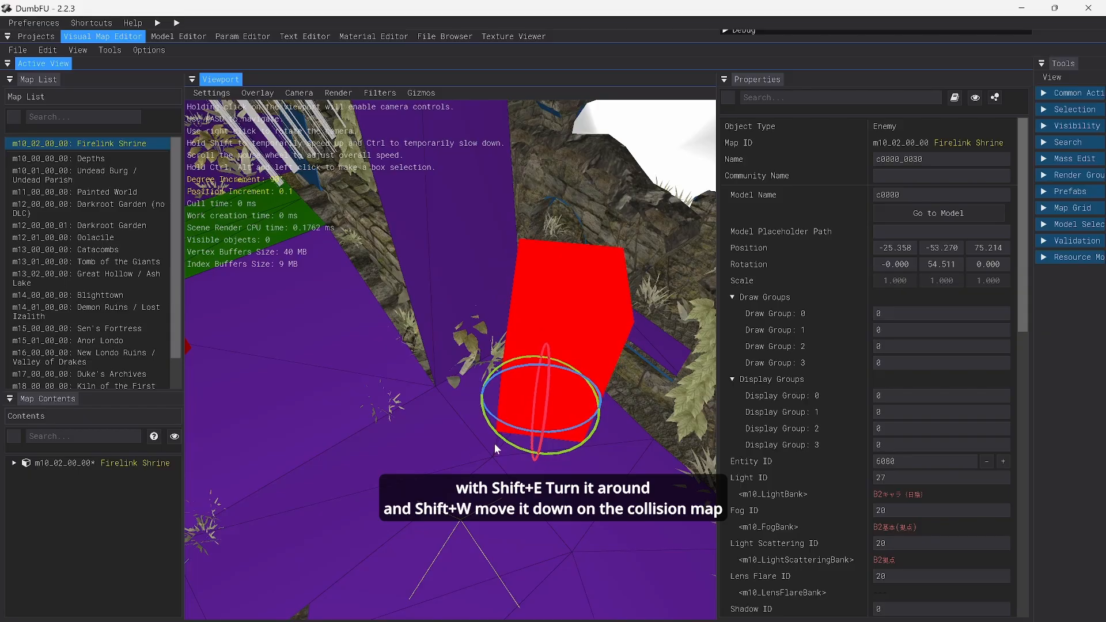
{"action": "key", "text": "shift+w"}
- Lower the duplicated enemy towards the floor collision, to about Y -54.43
{"action": "key", "text": "w"}
{"action": "right_click_drag", "start_coordinate": [540, 442], "coordinate": [527, 397]}
{"action": "key", "text": "s"}
{"action": "key", "text": "w"}
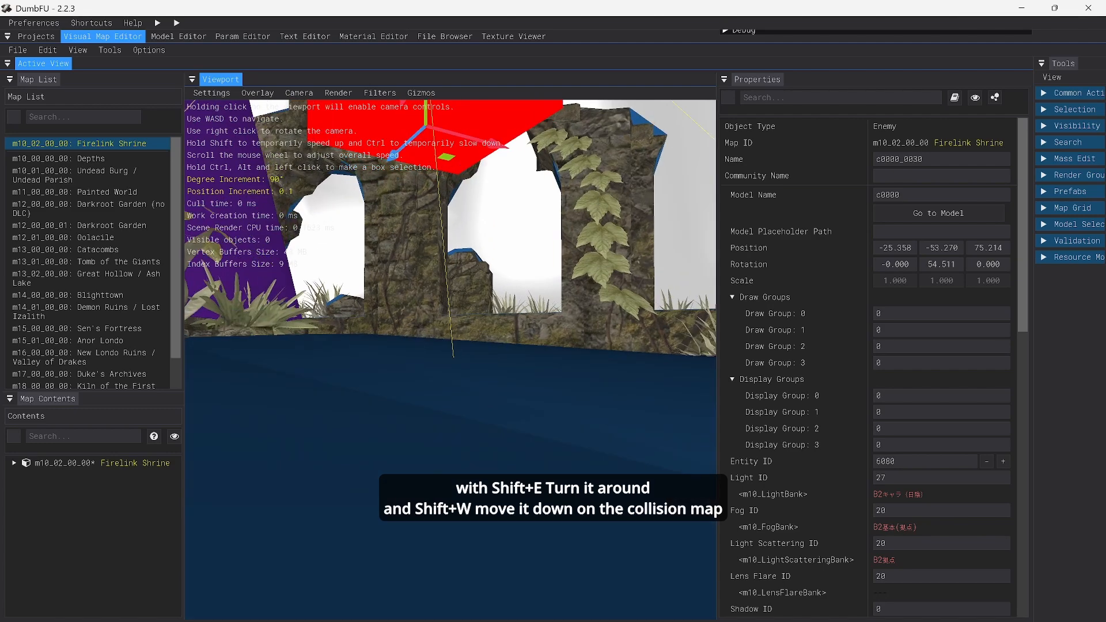
{"action": "key", "text": "shift+w"}
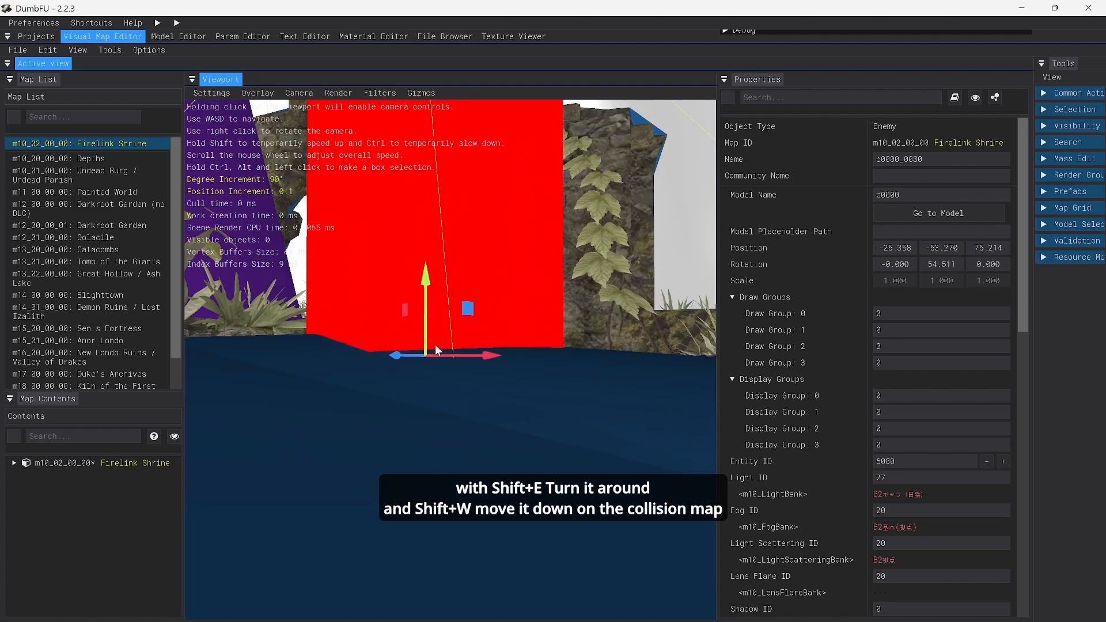
{"action": "left_click_drag", "start_coordinate": [446, 327], "coordinate": [446, 330]}
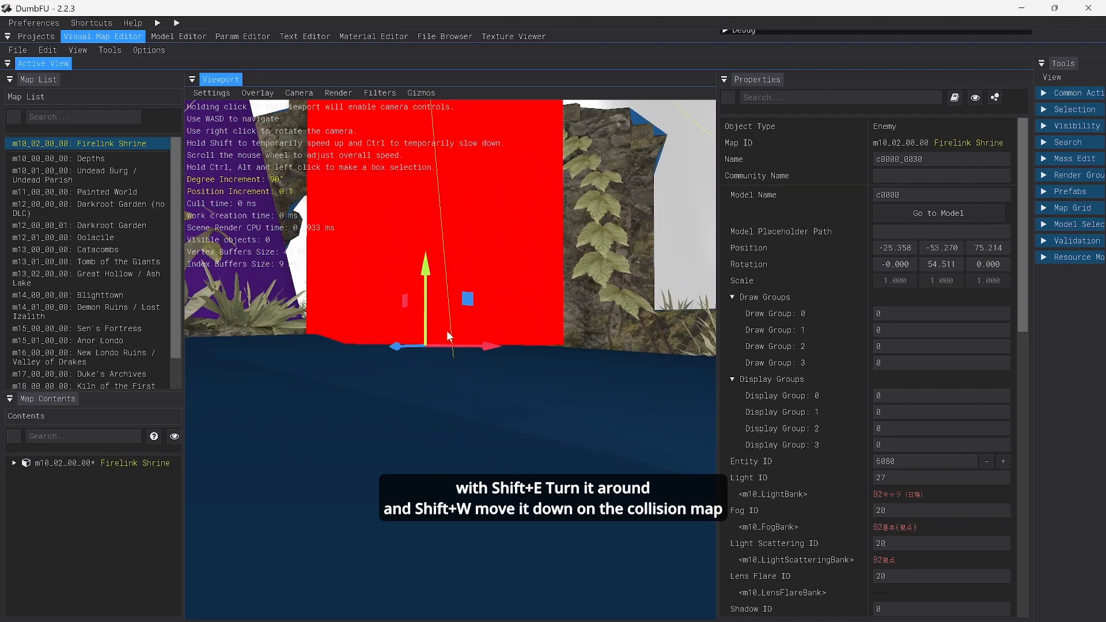
- Hide the Map Pieces and Navmeshes so that the blue collisions are exposed
{"action": "key", "text": "s"}
{"action": "right_click_drag", "start_coordinate": [447, 330], "coordinate": [431, 282]}
{"action": "key", "text": "w"}
{"action": "key", "text": "s"}
{"action": "right_click_drag", "start_coordinate": [455, 404], "coordinate": [447, 377]}
{"action": "key", "text": "s"}
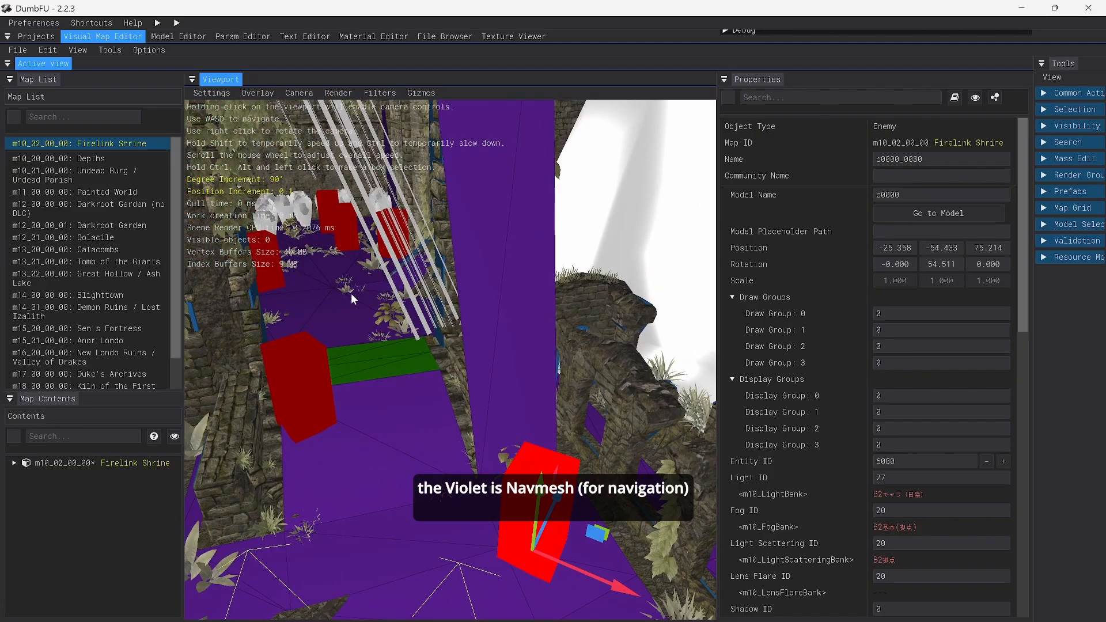
{"action": "left_click", "coordinate": [379, 93]}
{"action": "left_click", "coordinate": [392, 107]}
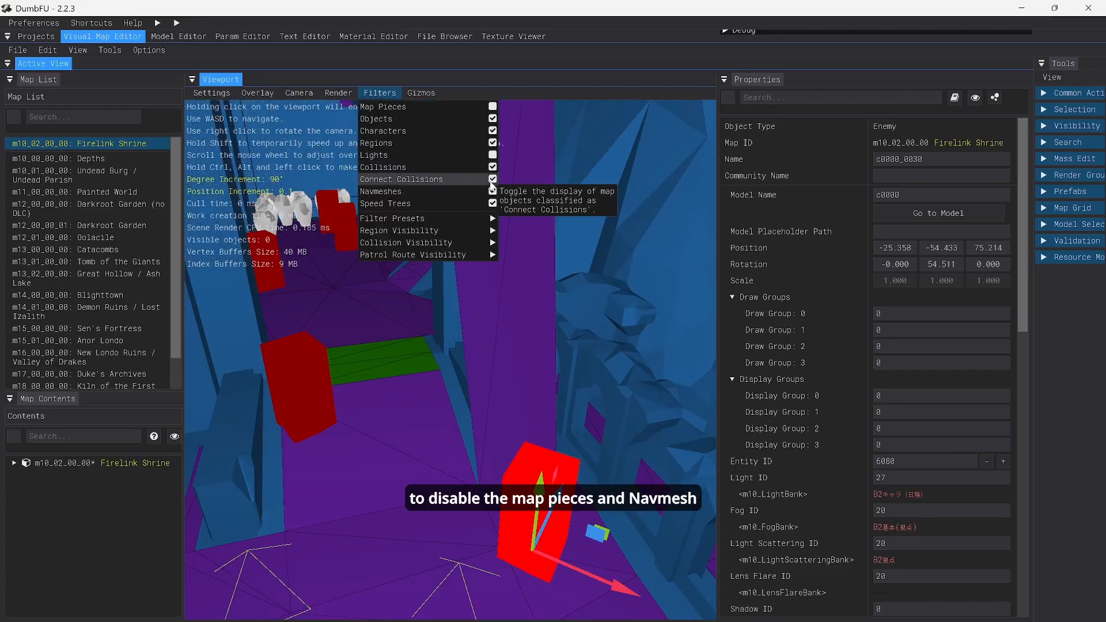
{"action": "left_click", "coordinate": [492, 191]}
- Lower the duplicated enemy slightly further onto the floor collision, to about Y -54.52
{"action": "key", "text": "w"}
{"action": "right_click_drag", "start_coordinate": [492, 191], "coordinate": [559, 344]}
{"action": "key", "text": "w"}
{"action": "key", "text": "s"}
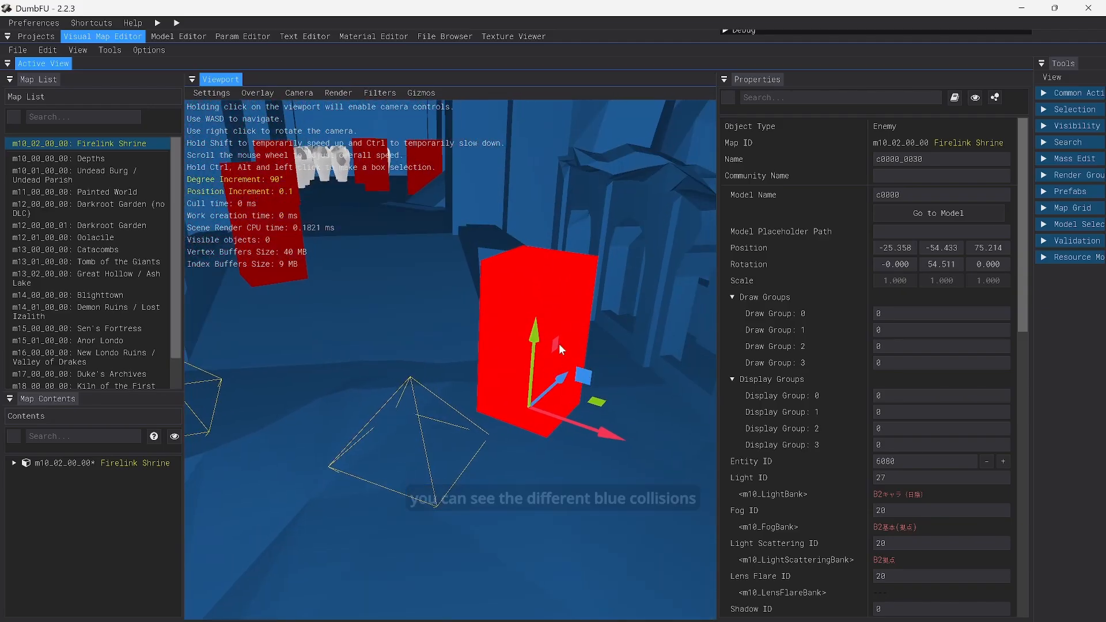
{"action": "left_click_drag", "start_coordinate": [536, 337], "coordinate": [531, 344]}
{"action": "key", "text": "s"}
{"action": "mouse_move", "coordinate": [531, 343]}
{"action": "right_mouse_down"}
{"action": "mouse_move", "coordinate": [531, 426]}
{"action": "mouse_move", "coordinate": [527, 322]}
{"action": "right_mouse_up"}
- Compare the original passage's collision with the floor collision beneath the duplicated enemy, and copy the floor collision's name
{"action": "left_click", "coordinate": [355, 251]}
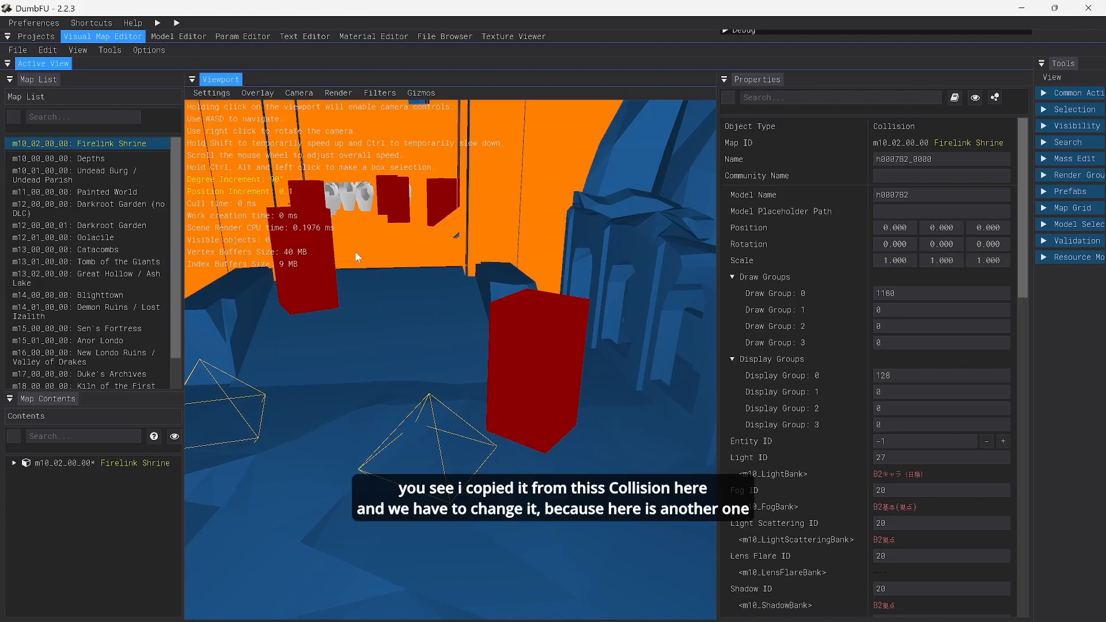
{"action": "right_click_drag", "start_coordinate": [379, 256], "coordinate": [305, 348]}
{"action": "key", "text": "w"}
{"action": "key", "text": "s"}
{"action": "left_click", "coordinate": [473, 307]}
{"action": "key", "text": "s"}
{"action": "right_click_drag", "start_coordinate": [473, 308], "coordinate": [512, 314]}
{"action": "double_click", "coordinate": [952, 157]}
{"action": "key", "text": "ctrl+c"}
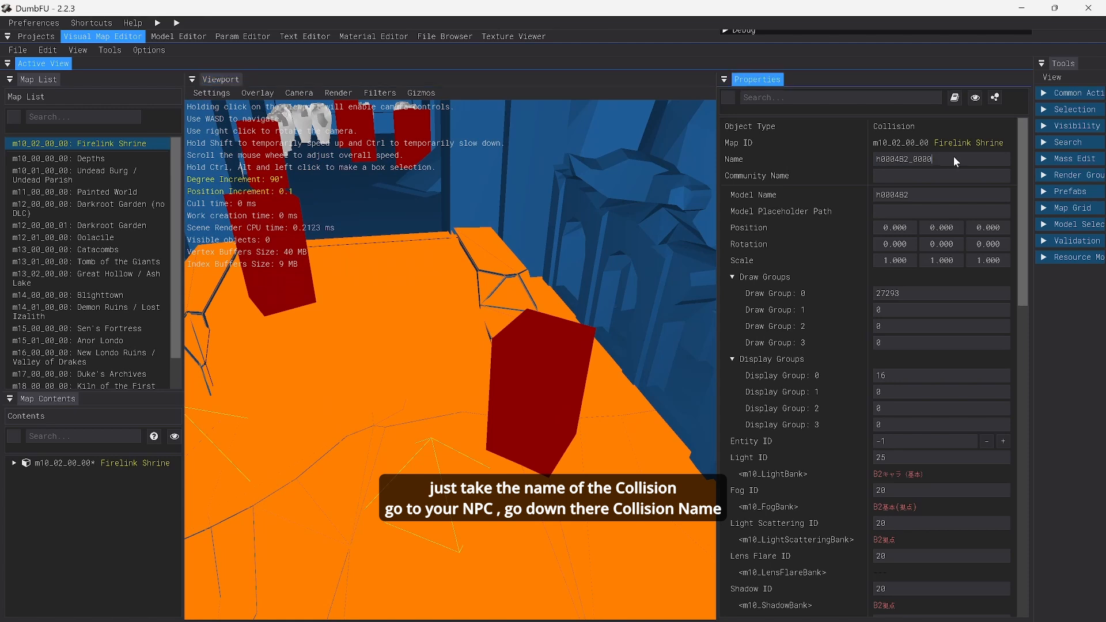
- Set the duplicated enemy's Collision Name to h0004B2_0000 and save the map
{"action": "left_click", "coordinate": [553, 357]}
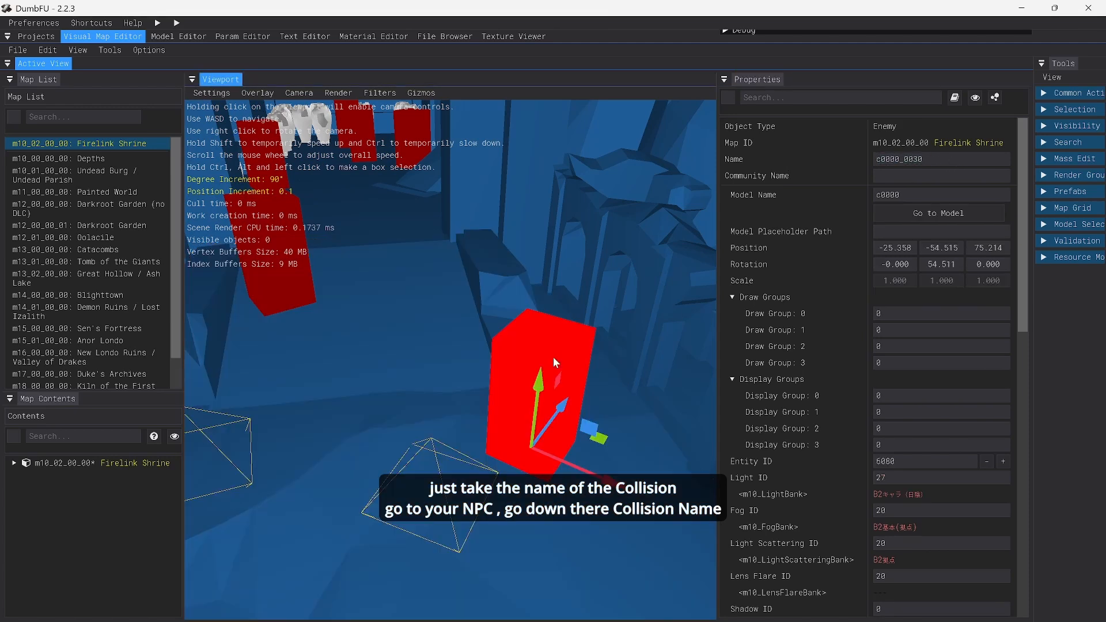
{"action": "scroll", "coordinate": [937, 342], "scroll_direction": "down", "scroll_amount": 5}
{"action": "scroll", "coordinate": [938, 342], "scroll_direction": "down", "scroll_amount": 5}
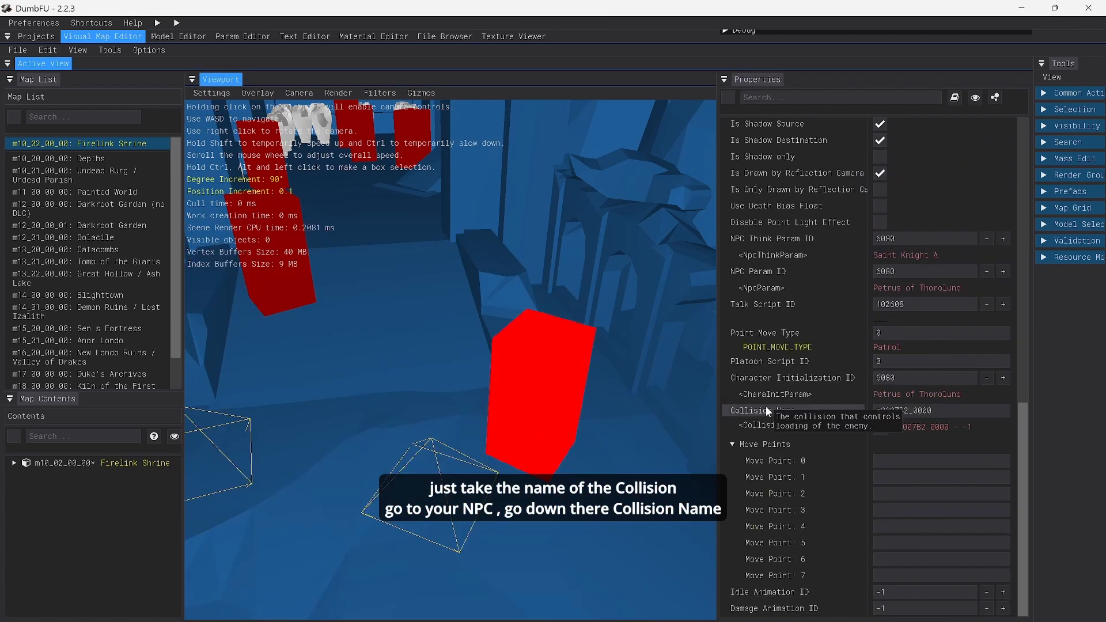
{"action": "double_click", "coordinate": [921, 410]}
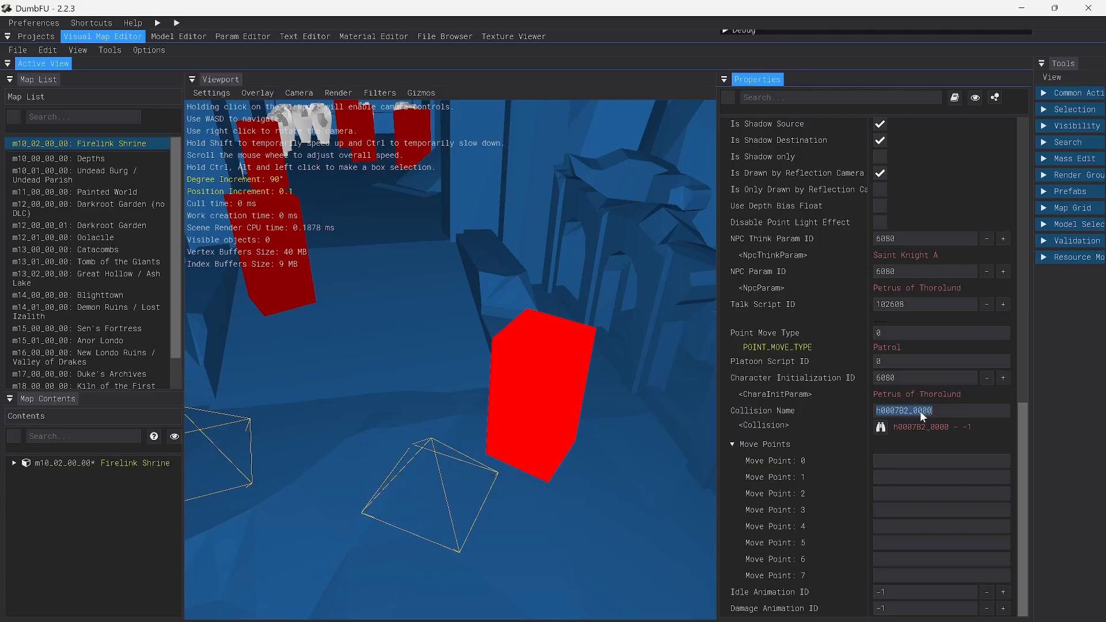
{"action": "key", "text": "ctrl+v"}
{"action": "key", "text": "ctrl+s"}
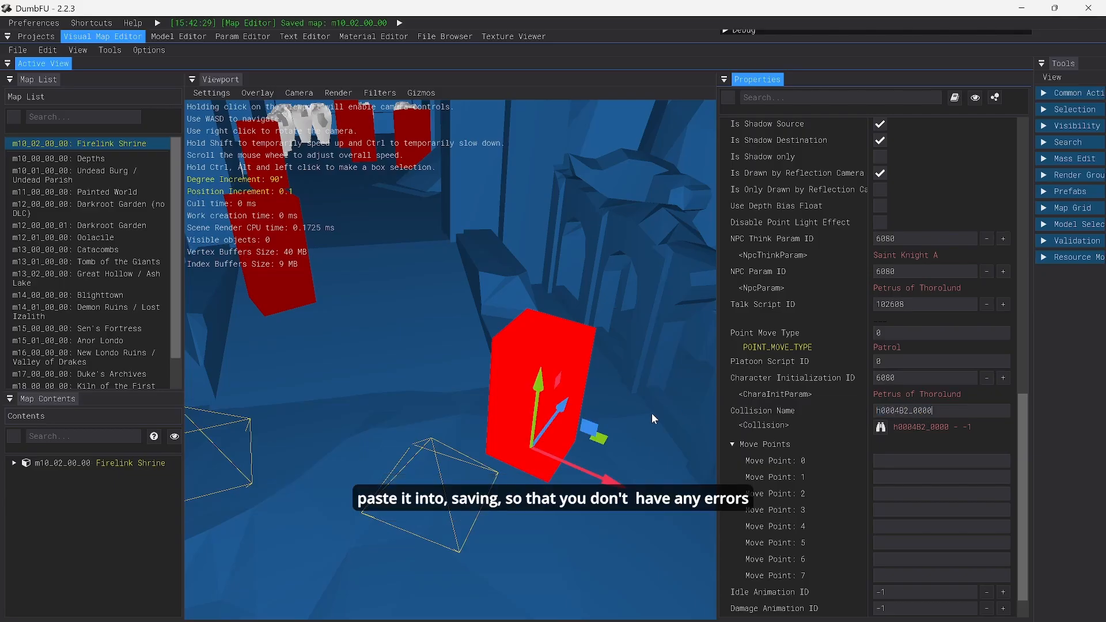
- Give the duplicated enemy the unique Entity ID 54545672 and save the map
{"action": "scroll", "coordinate": [876, 379], "scroll_direction": "up", "scroll_amount": 5}
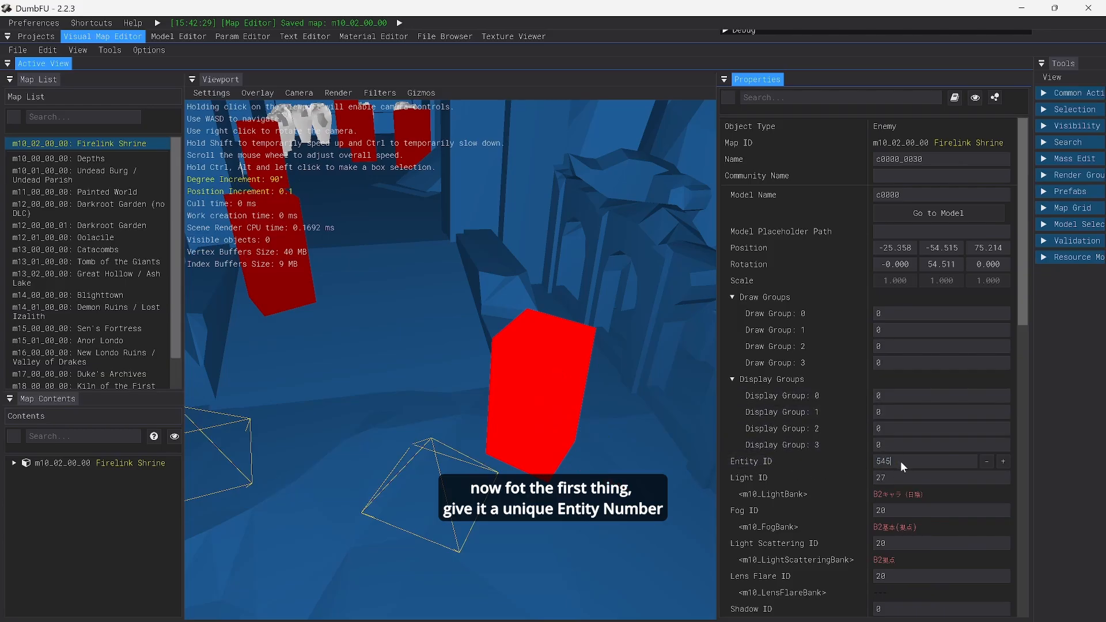
{"action": "type", "text": "72"}
{"action": "key", "text": "ctrl+s"}
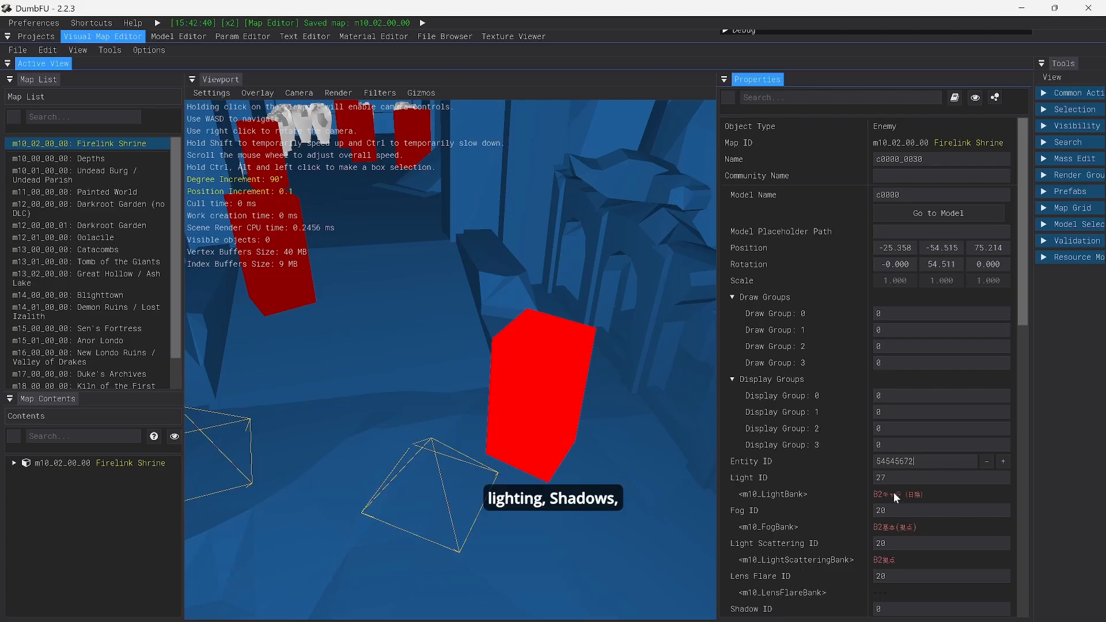
- Examine the duplicated enemy's NPC Think Param, NPC Param, Talk Script and Move Points properties
{"action": "scroll", "coordinate": [894, 495], "scroll_direction": "down", "scroll_amount": 8}
{"action": "scroll", "coordinate": [910, 337], "scroll_direction": "down", "scroll_amount": 4}
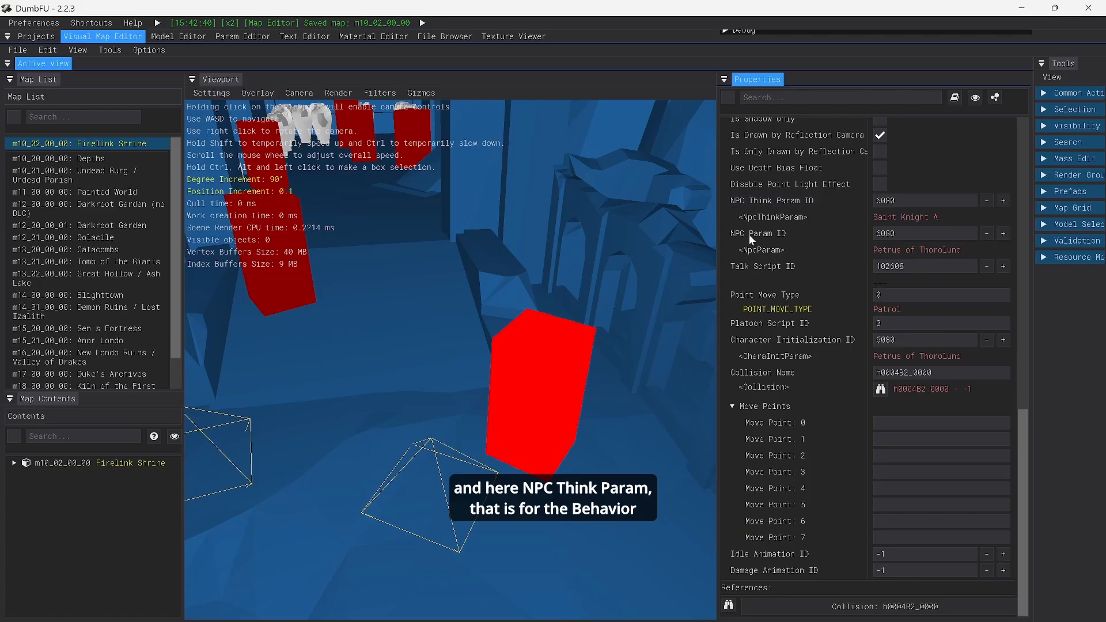
{"action": "right_click_drag", "start_coordinate": [634, 271], "coordinate": [691, 300]}
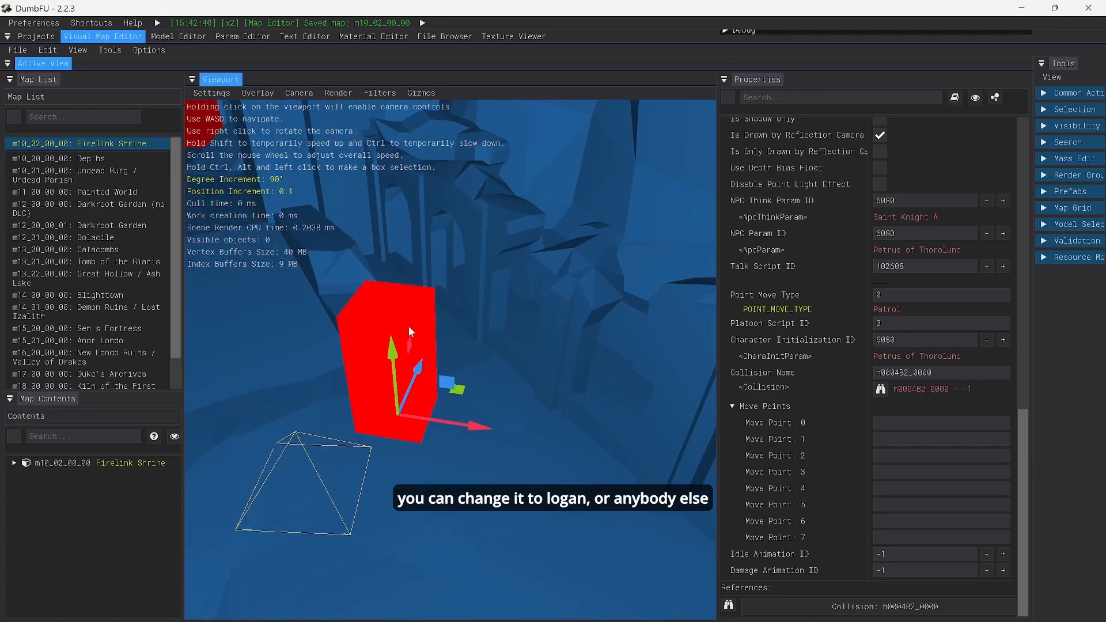
{"action": "right_click_drag", "start_coordinate": [408, 330], "coordinate": [271, 268]}
{"action": "right_click_drag", "start_coordinate": [423, 326], "coordinate": [418, 326]}
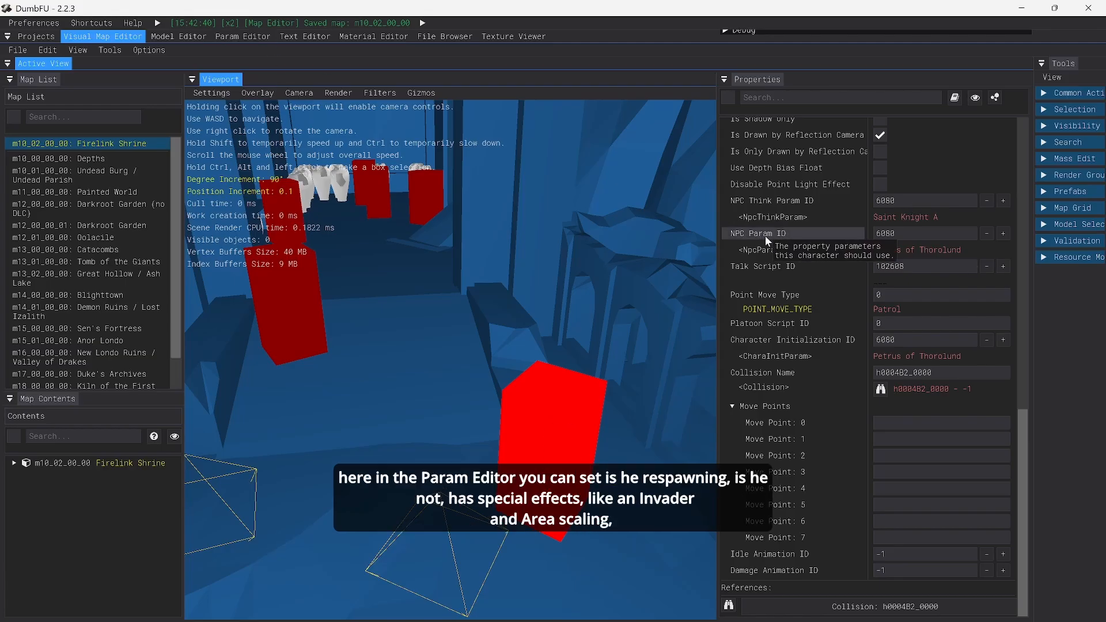
{"action": "double_click", "coordinate": [901, 236]}
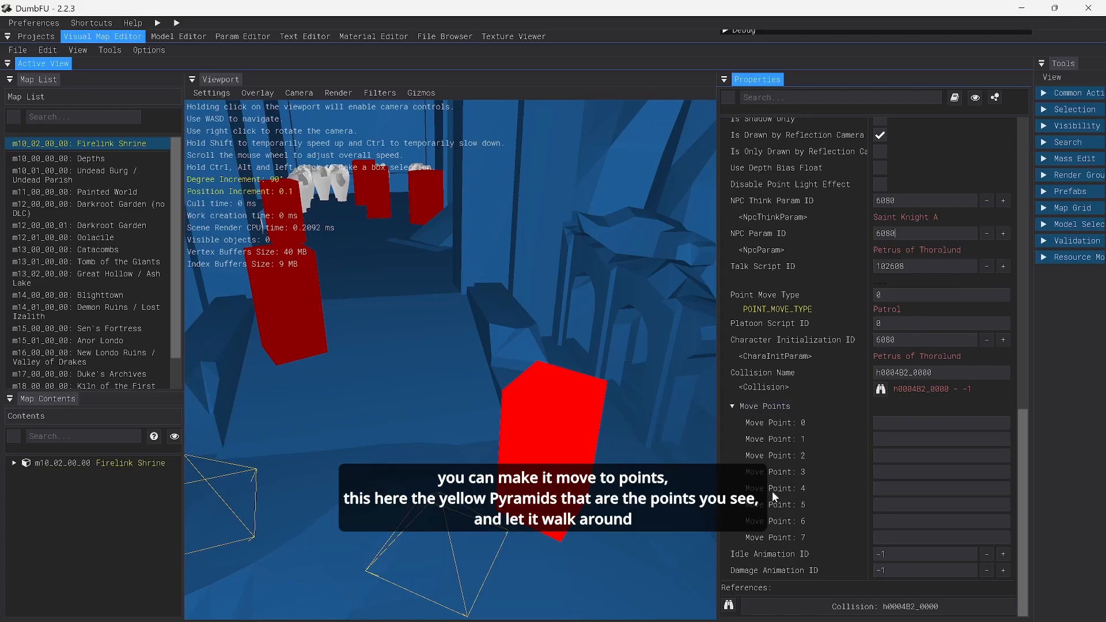
{"action": "left_click", "coordinate": [443, 503]}
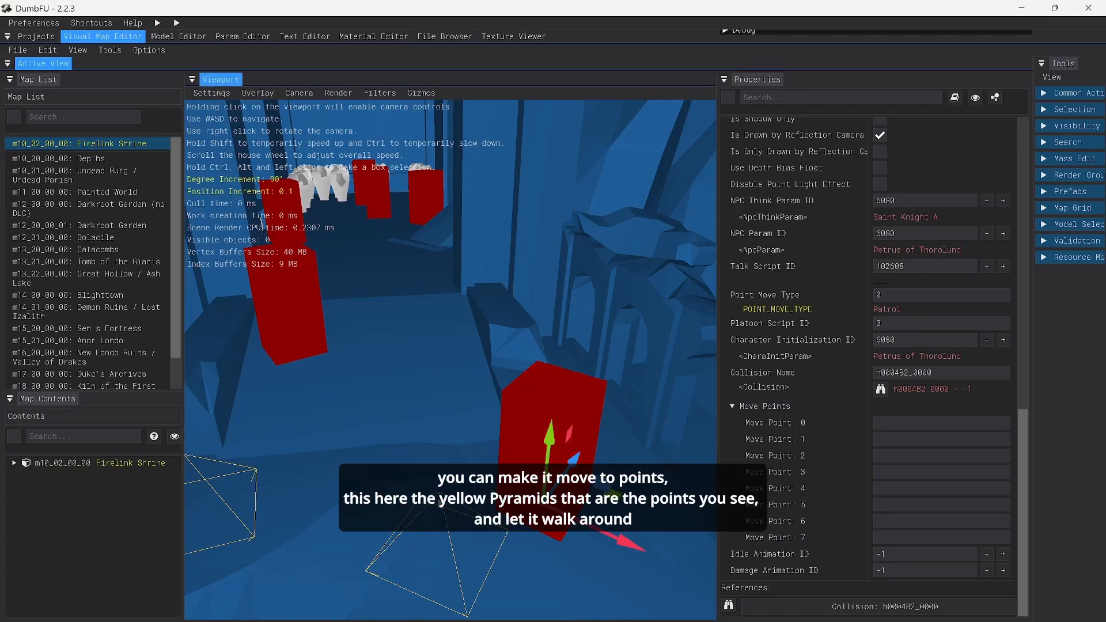
- Inspect the yellow region point beside the duplicated enemy, and copy the enemy's Character Initialization ID
{"action": "left_click", "coordinate": [443, 504]}
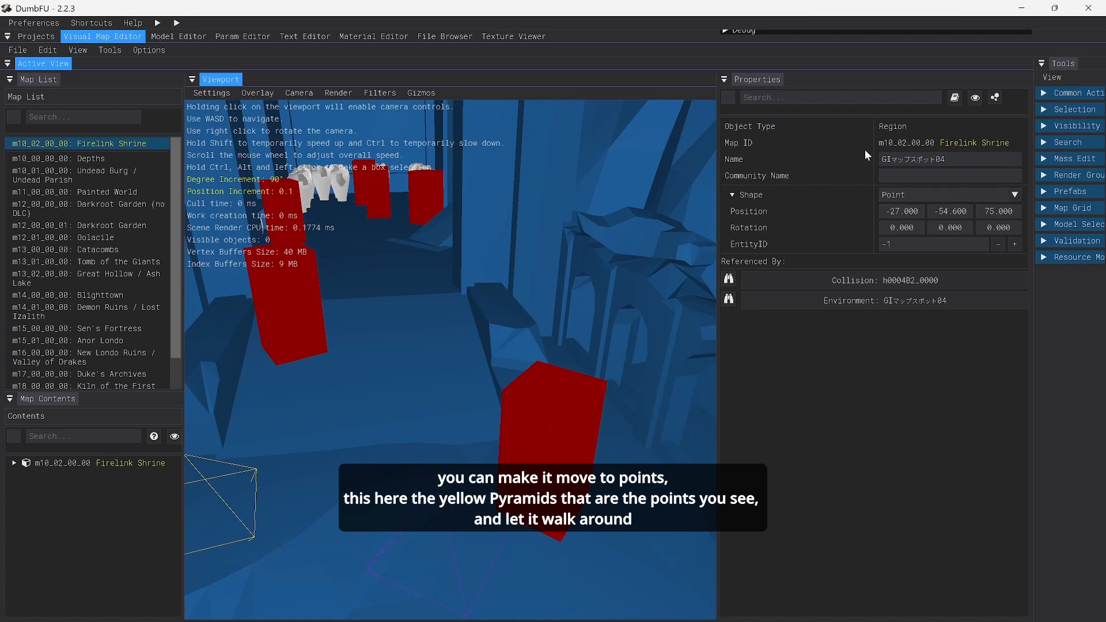
{"action": "left_click", "coordinate": [585, 391]}
{"action": "scroll", "coordinate": [910, 437], "scroll_direction": "down", "scroll_amount": 10}
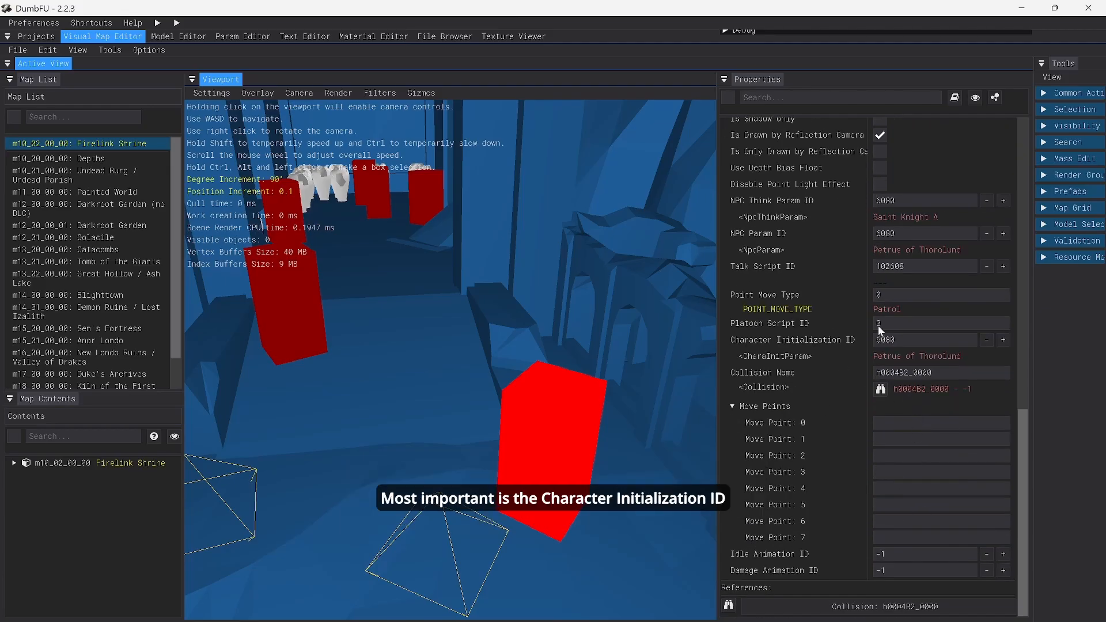
{"action": "mouse_move", "coordinate": [792, 341]}
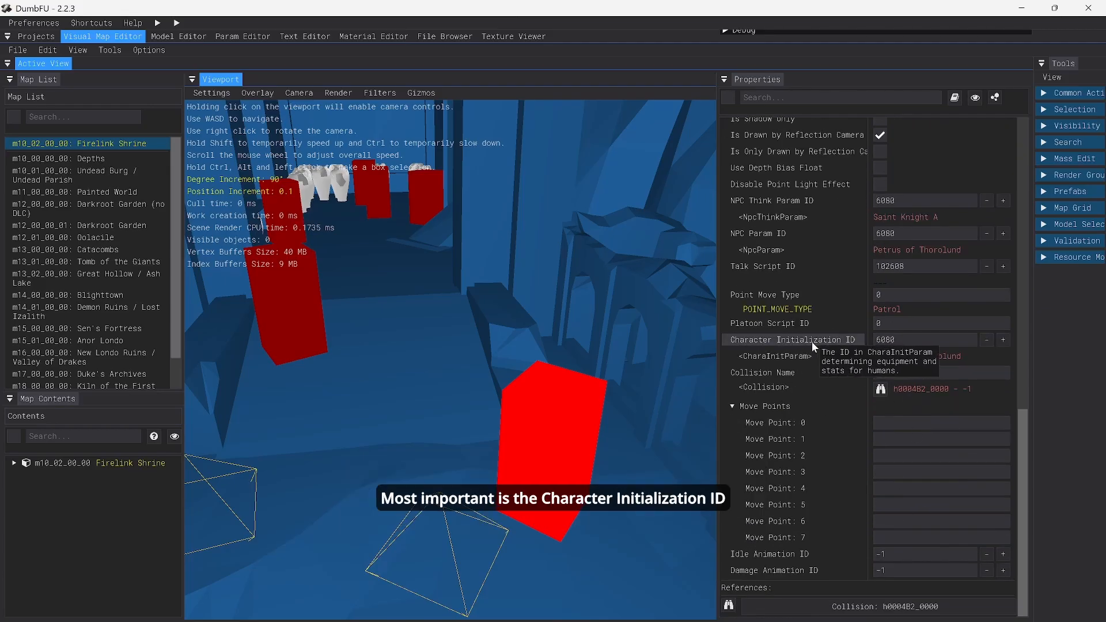
{"action": "left_click", "coordinate": [886, 341]}
{"action": "key", "text": "ctrl+c"}
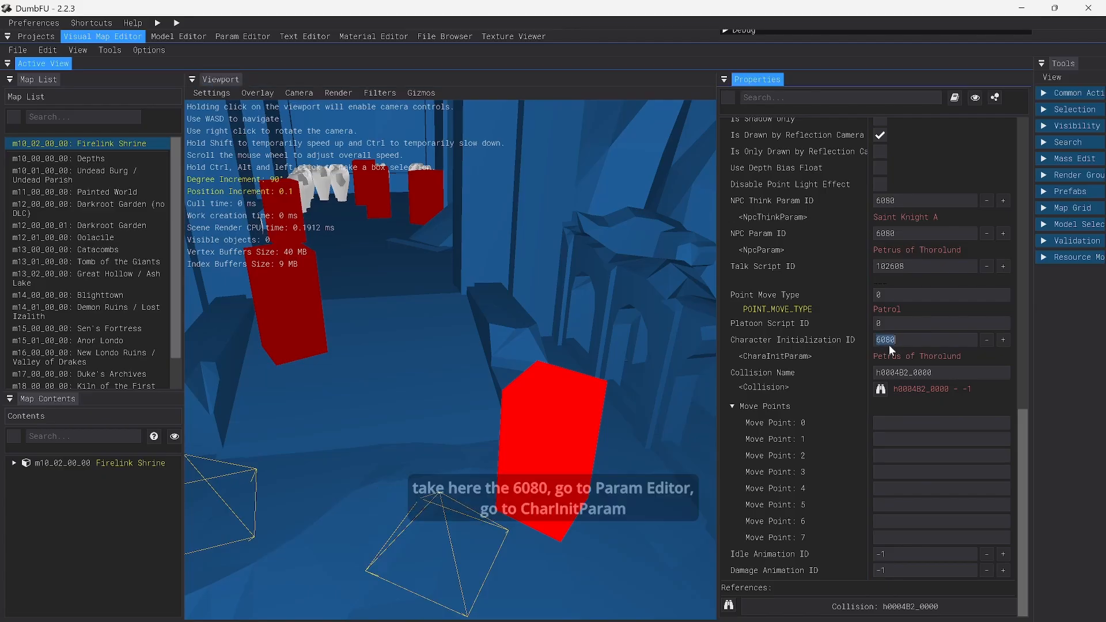
- Filter the CharaInitParam rows by 6080 and duplicate the Petrus of Thorolund row
{"action": "left_click", "coordinate": [239, 38]}
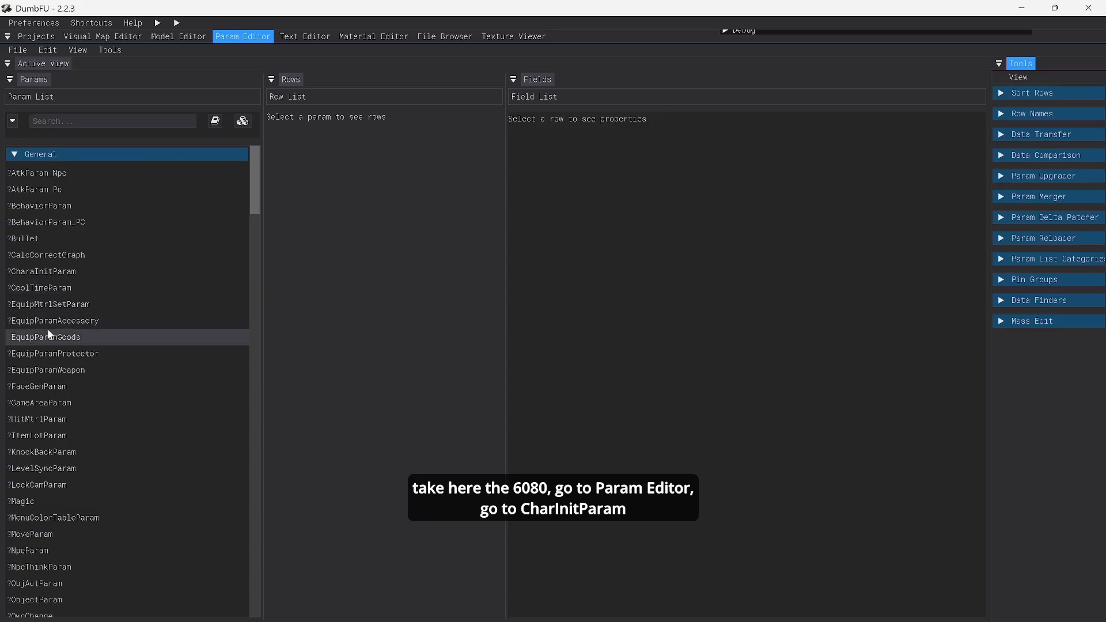
{"action": "left_click", "coordinate": [58, 273]}
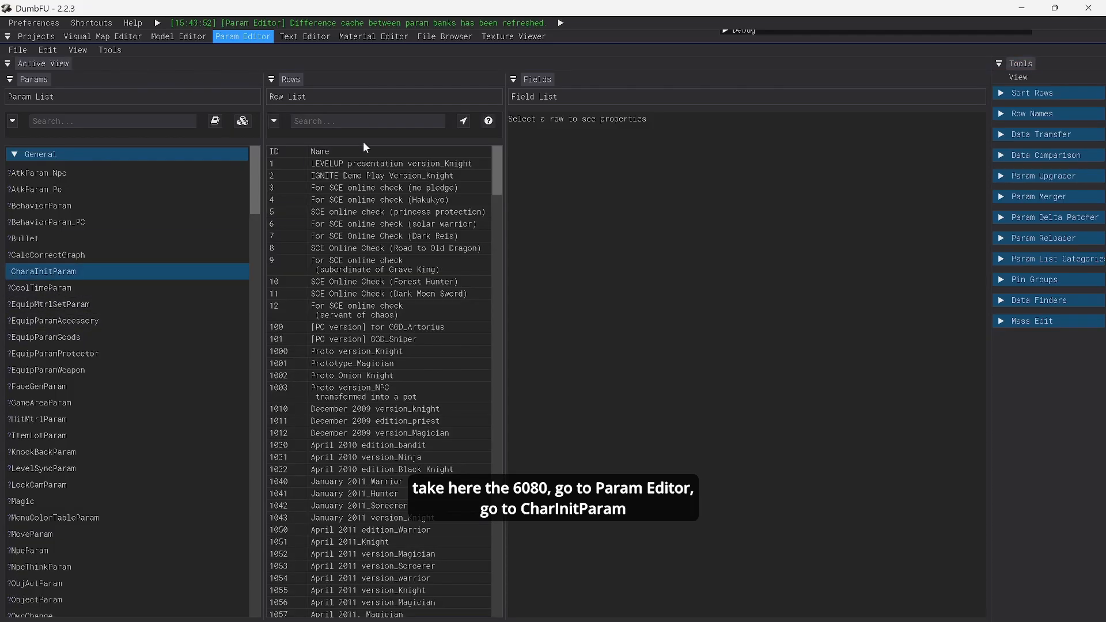
{"action": "left_click", "coordinate": [375, 122]}
{"action": "key", "text": "ctrl+v"}
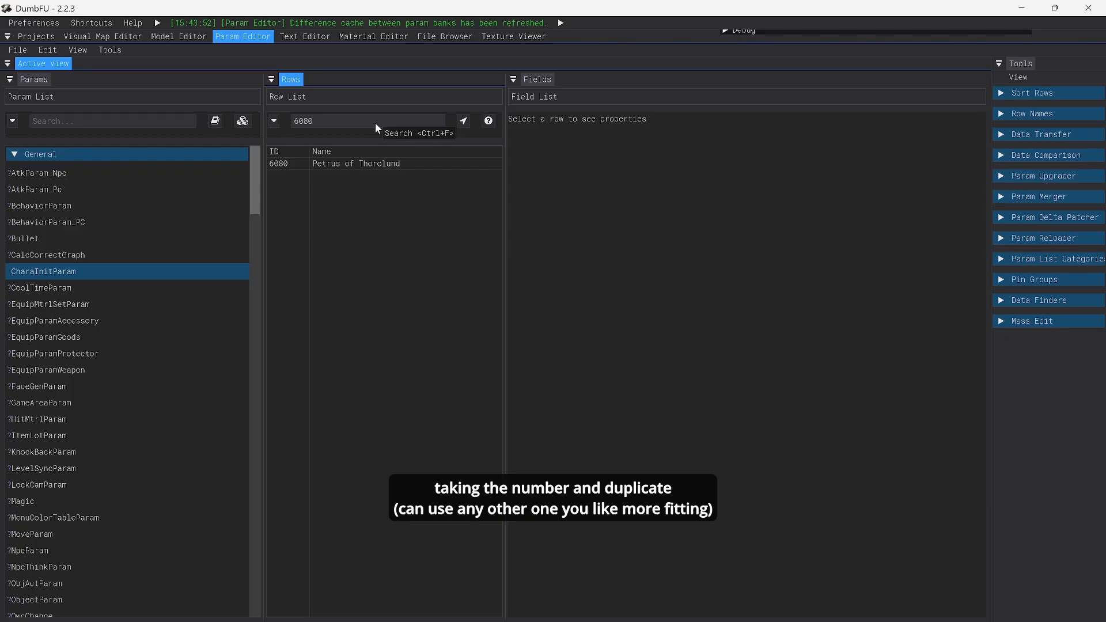
{"action": "left_click", "coordinate": [394, 166]}
{"action": "right_click", "coordinate": [393, 164]}
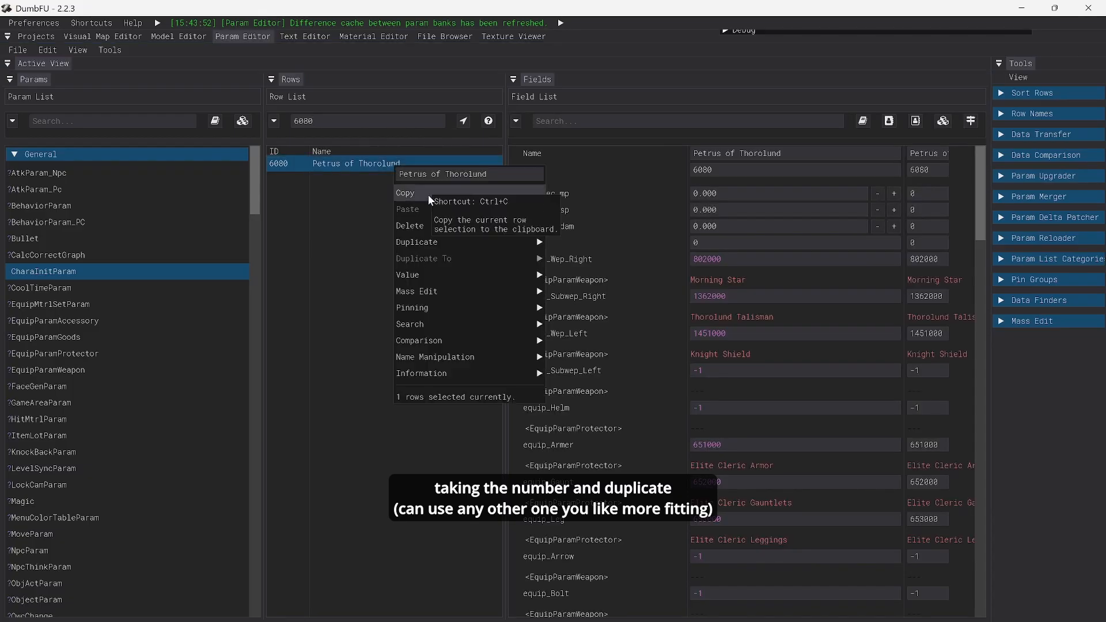
{"action": "mouse_move", "coordinate": [447, 242]}
{"action": "left_click", "coordinate": [578, 281]}
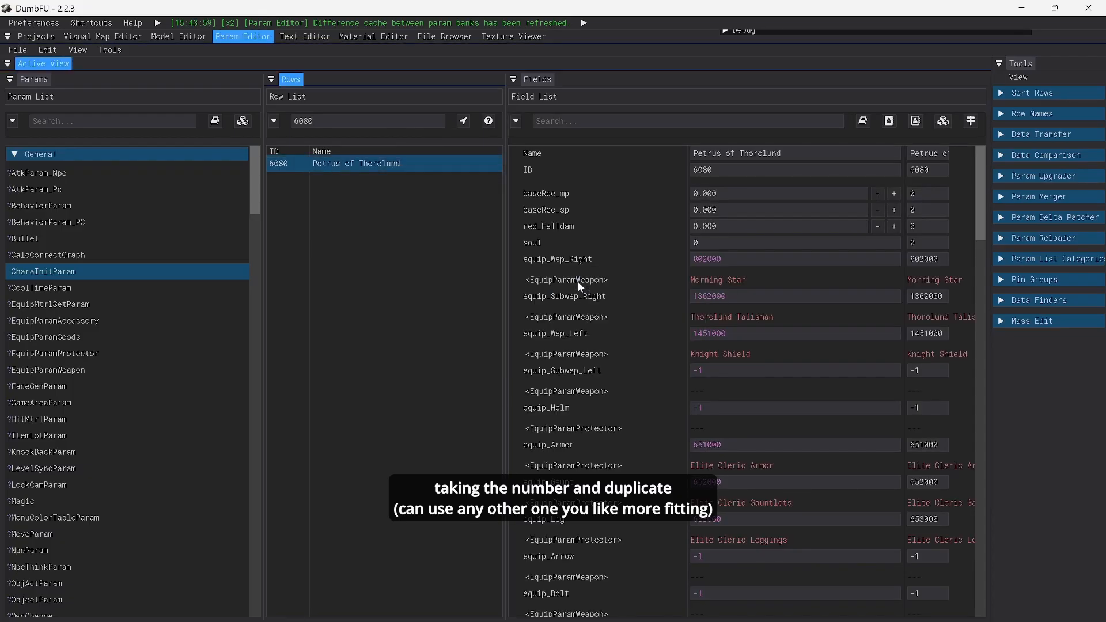
- Broaden the row filter to 608 and change the ID of row 6082 to 6083
{"action": "left_click", "coordinate": [351, 115]}
{"action": "key", "text": "BackSpace"}
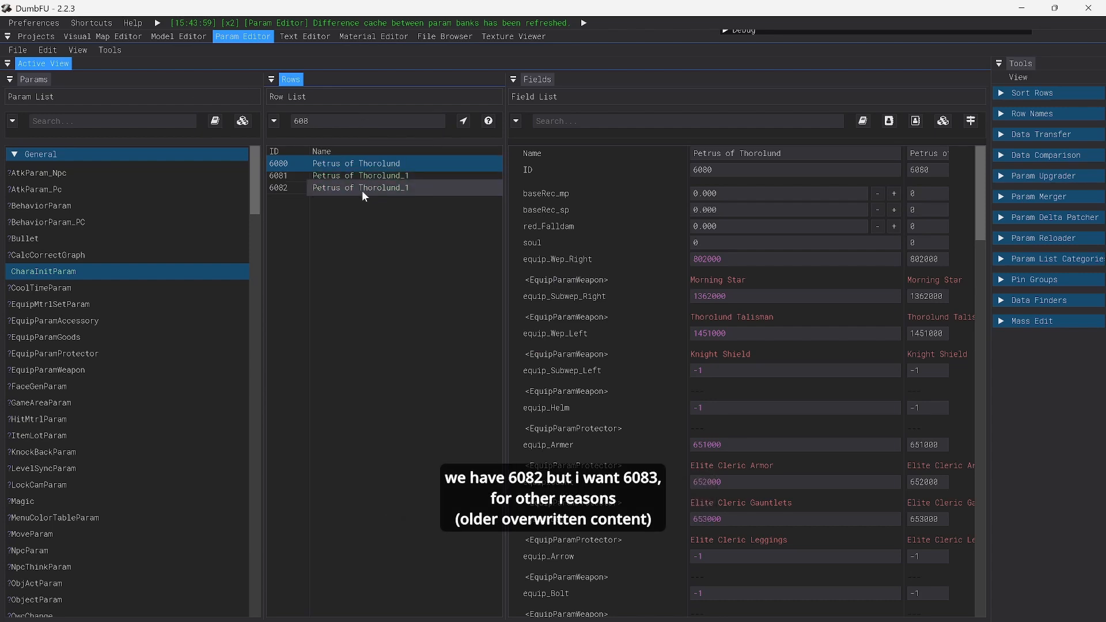
{"action": "left_click", "coordinate": [279, 192]}
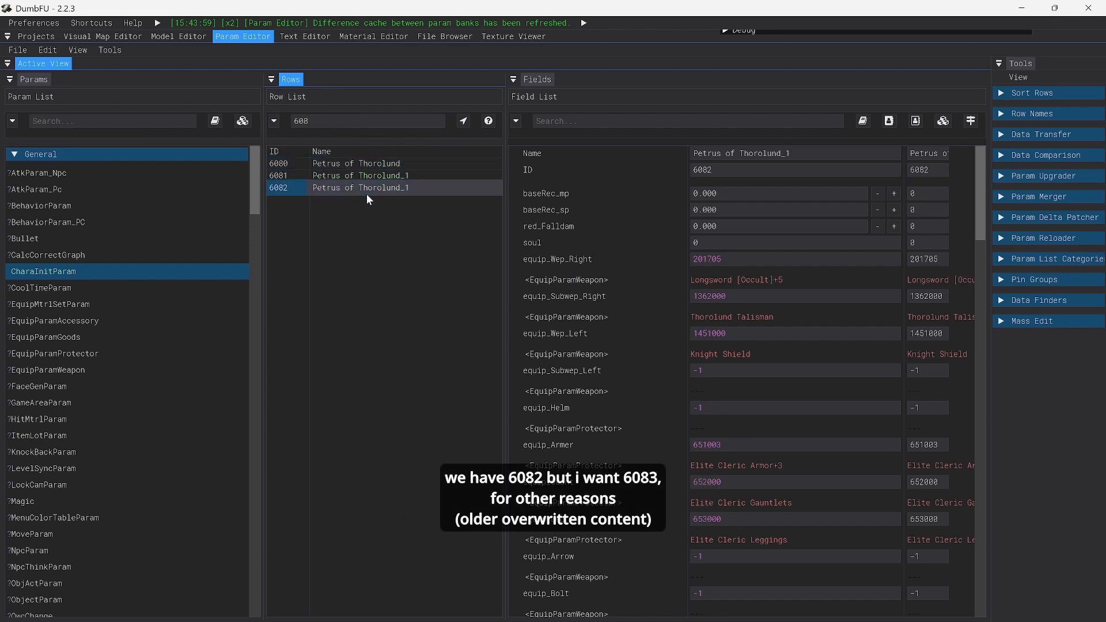
{"action": "left_click", "coordinate": [726, 169]}
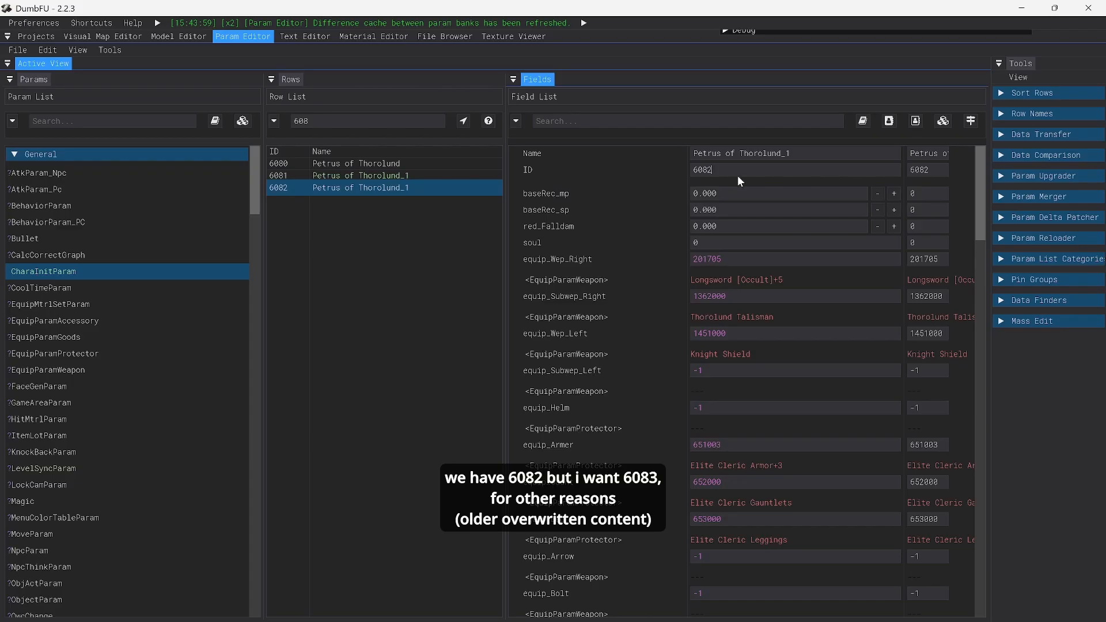
{"action": "type", "text": "3"}
{"action": "key", "text": "Return"}
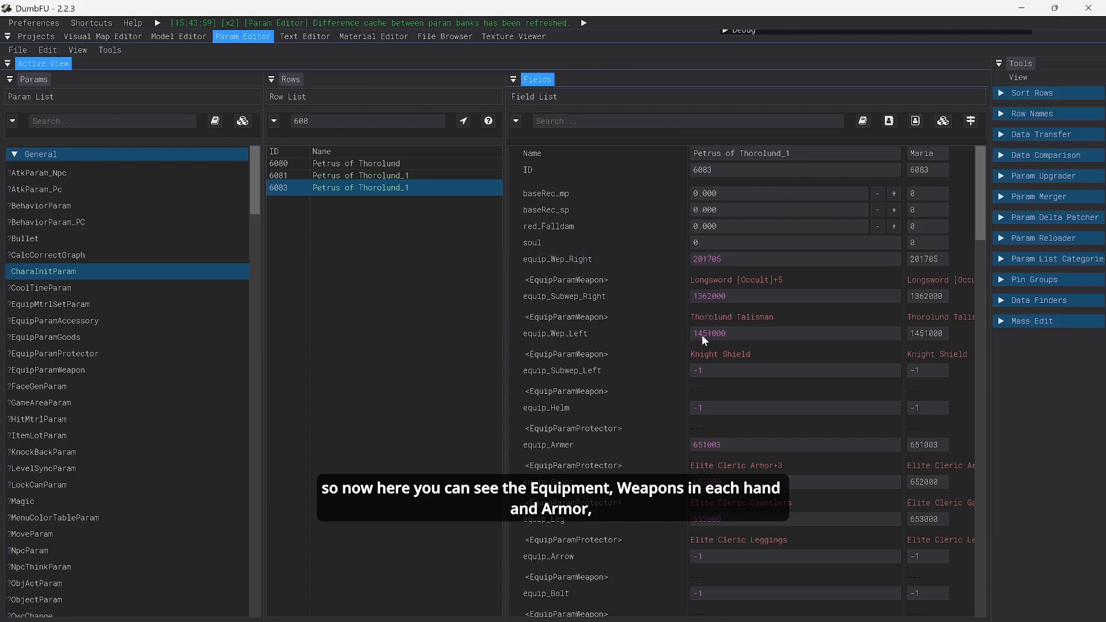
- Examine row 6083's equipment, spell and item fields, and select its npcPlayerFaceGenId value
{"action": "scroll", "coordinate": [724, 541], "scroll_direction": "down", "scroll_amount": 8}
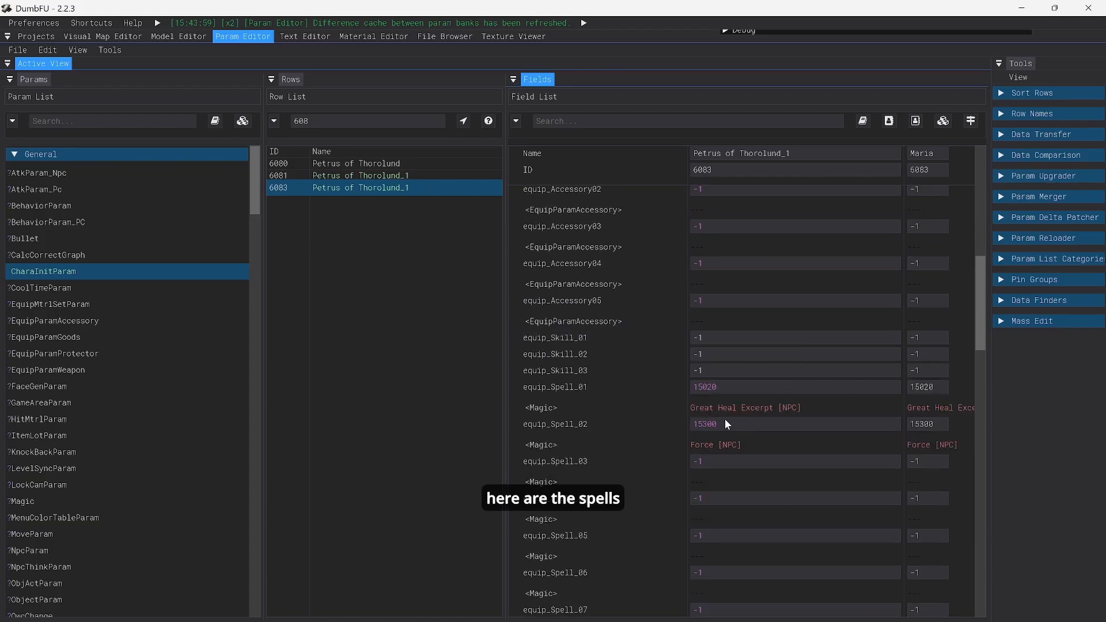
{"action": "scroll", "coordinate": [731, 393], "scroll_direction": "down", "scroll_amount": 8}
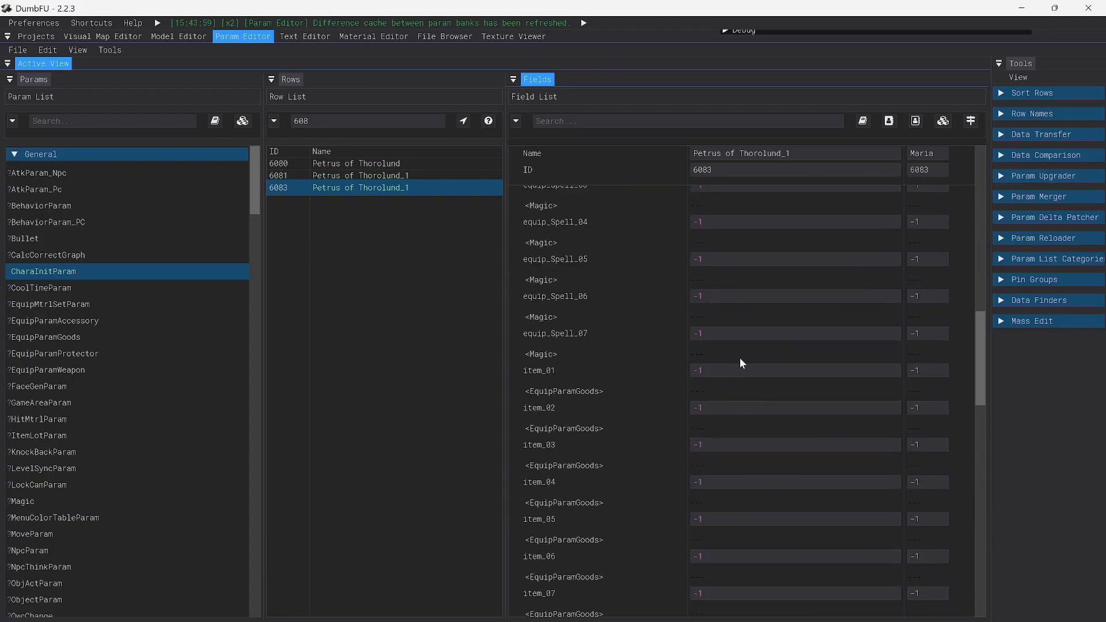
{"action": "scroll", "coordinate": [732, 334], "scroll_direction": "up", "scroll_amount": 3}
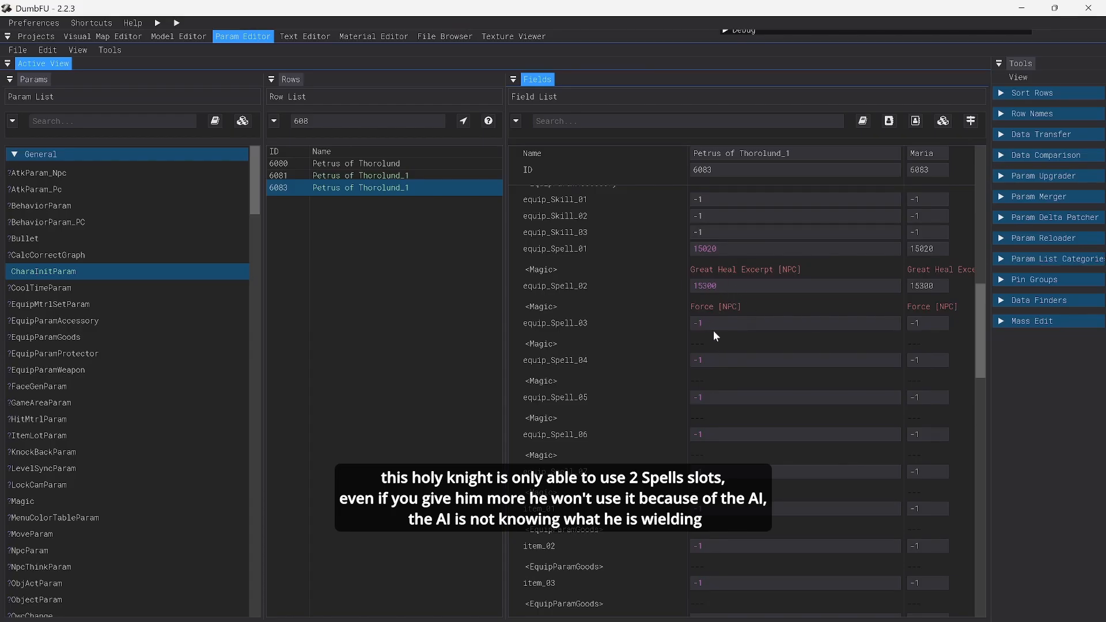
{"action": "scroll", "coordinate": [711, 326], "scroll_direction": "down", "scroll_amount": 10}
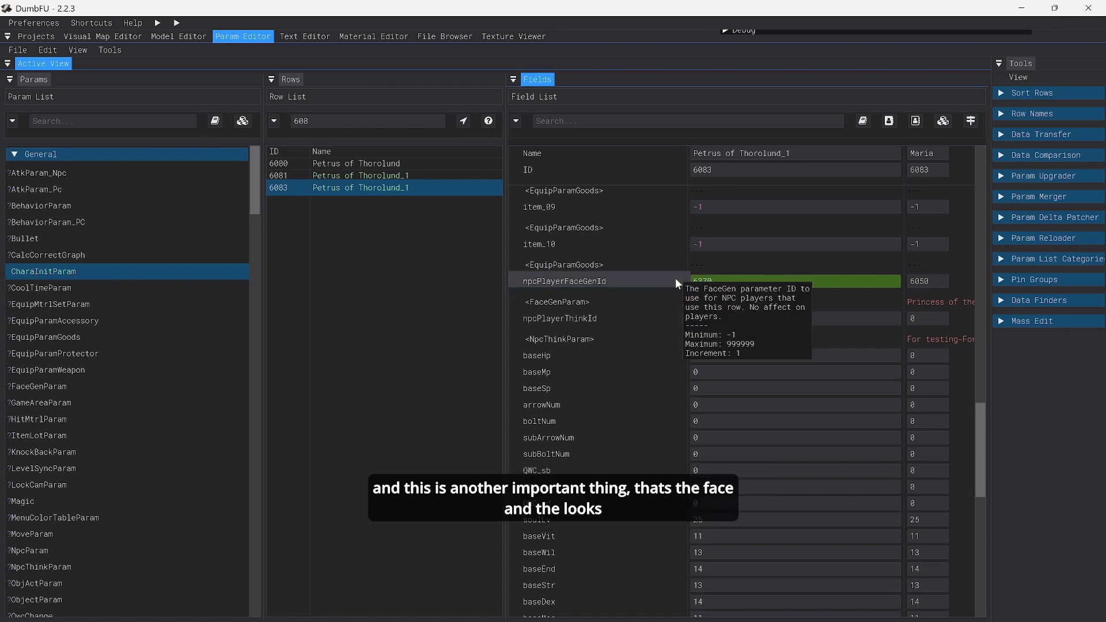
{"action": "left_click", "coordinate": [698, 282]}
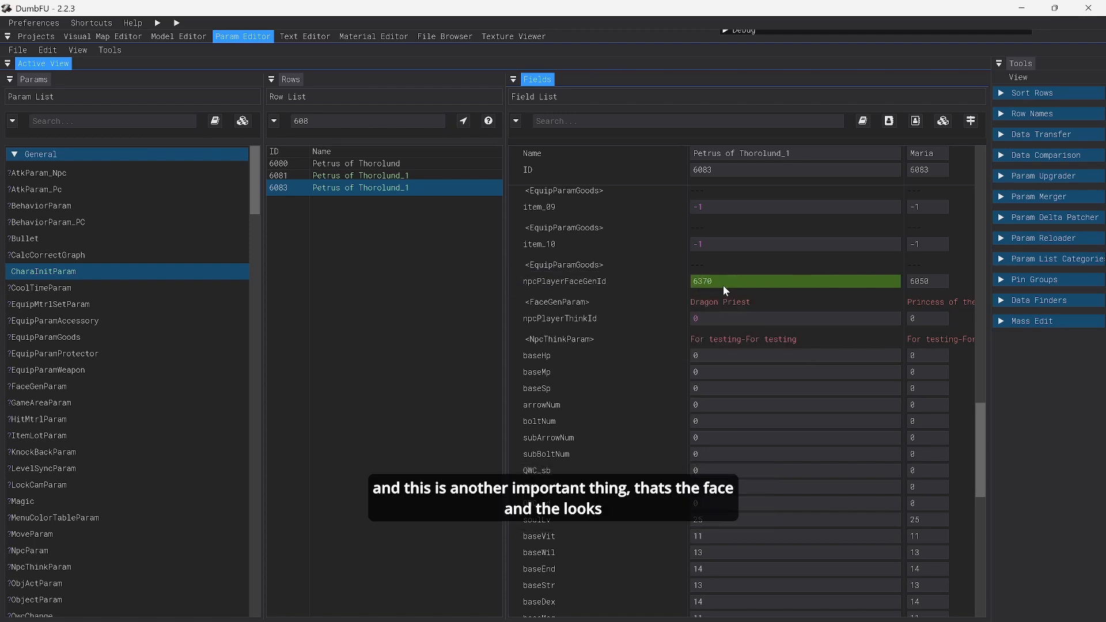
{"action": "scroll", "coordinate": [702, 286], "scroll_direction": "down", "scroll_amount": 3}
{"action": "scroll", "coordinate": [702, 285], "scroll_direction": "up", "scroll_amount": 3}
{"action": "key", "text": "ctrl+a"}
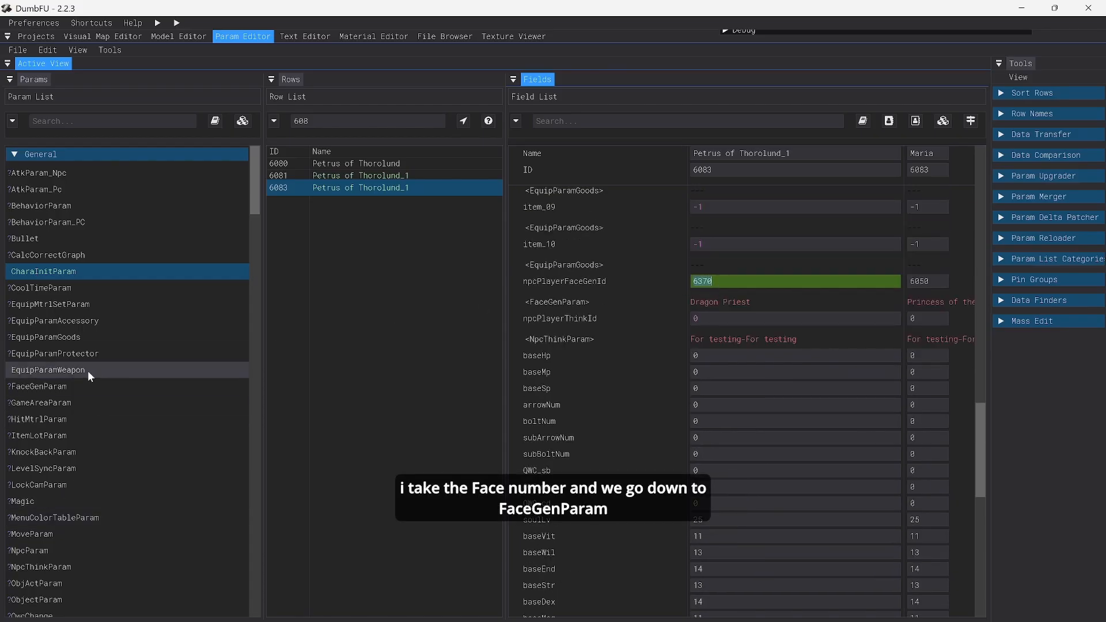
- Find the Numa Woman (NPC Multi) row in FaceGenParam and copy its ID
{"action": "left_click", "coordinate": [46, 388]}
{"action": "scroll", "coordinate": [392, 241], "scroll_direction": "down", "scroll_amount": 15}
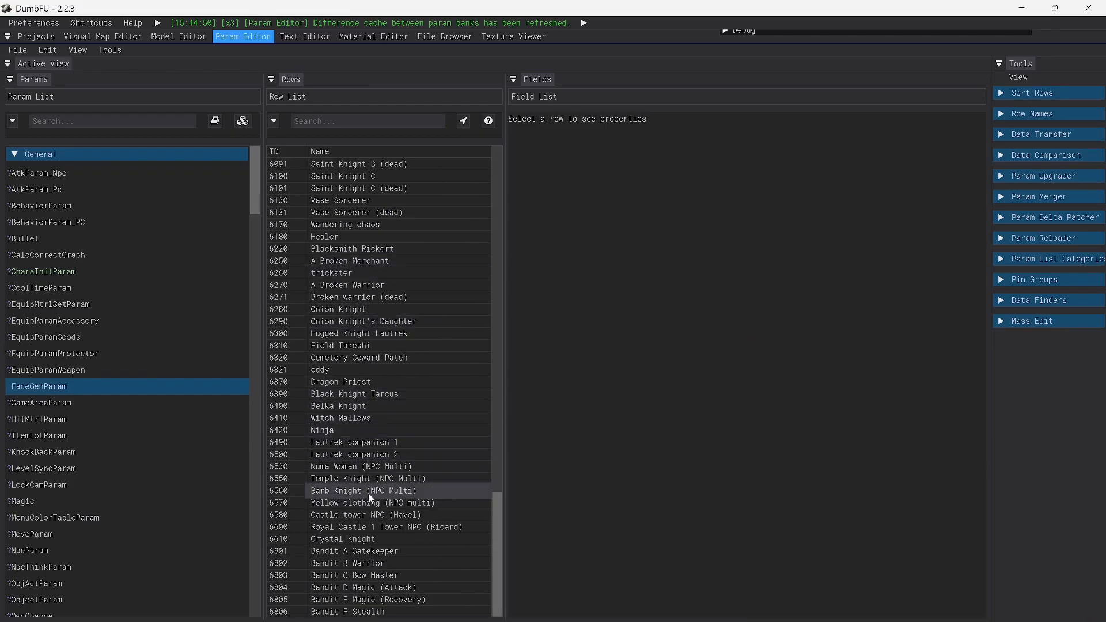
{"action": "left_click", "coordinate": [385, 468]}
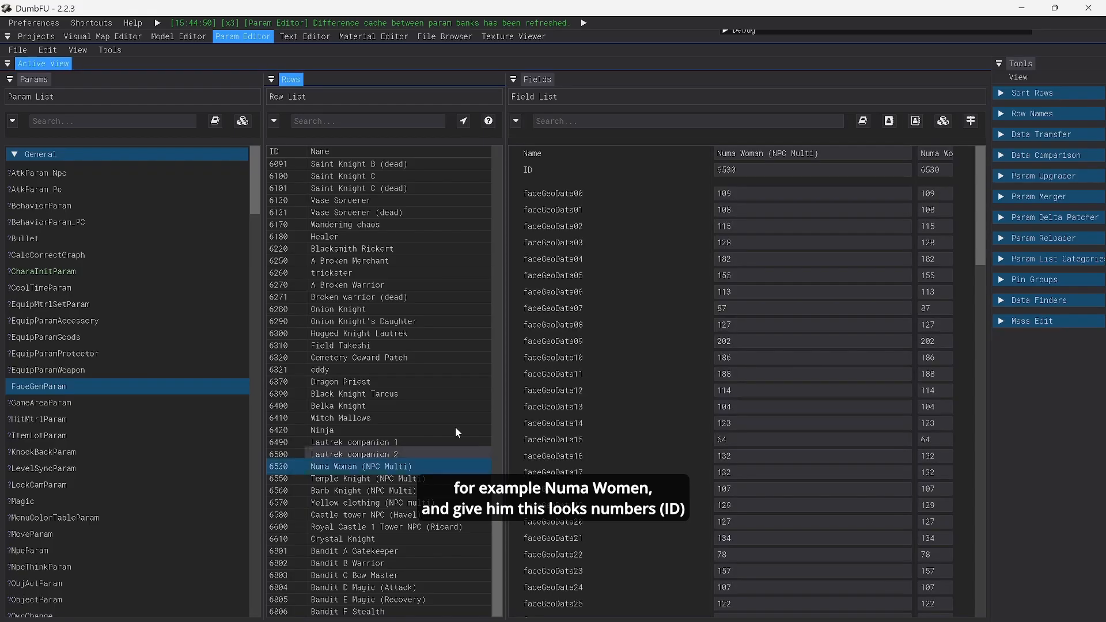
{"action": "left_click", "coordinate": [772, 169]}
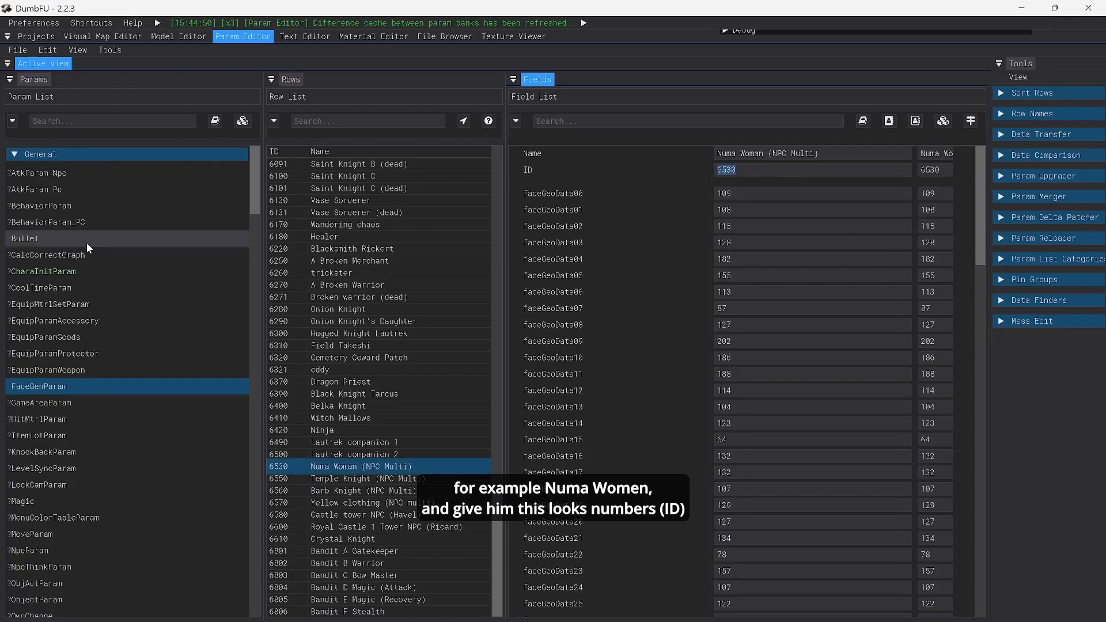
- Set npcPlayerFaceGenId to 6530 on CharaInitParam row 6083 and save the params
{"action": "left_click", "coordinate": [72, 271]}
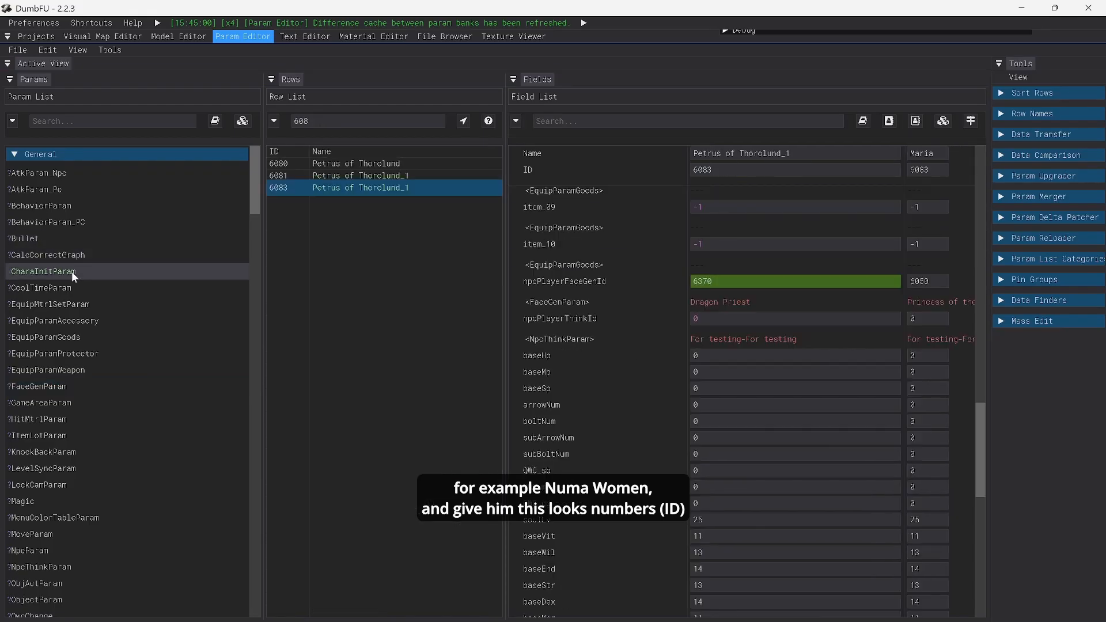
{"action": "double_click", "coordinate": [741, 285]}
{"action": "type", "text": "6530"}
{"action": "left_click", "coordinate": [761, 264]}
{"action": "key", "text": "ctrl+s"}
{"action": "key", "text": "ctrl+s"}
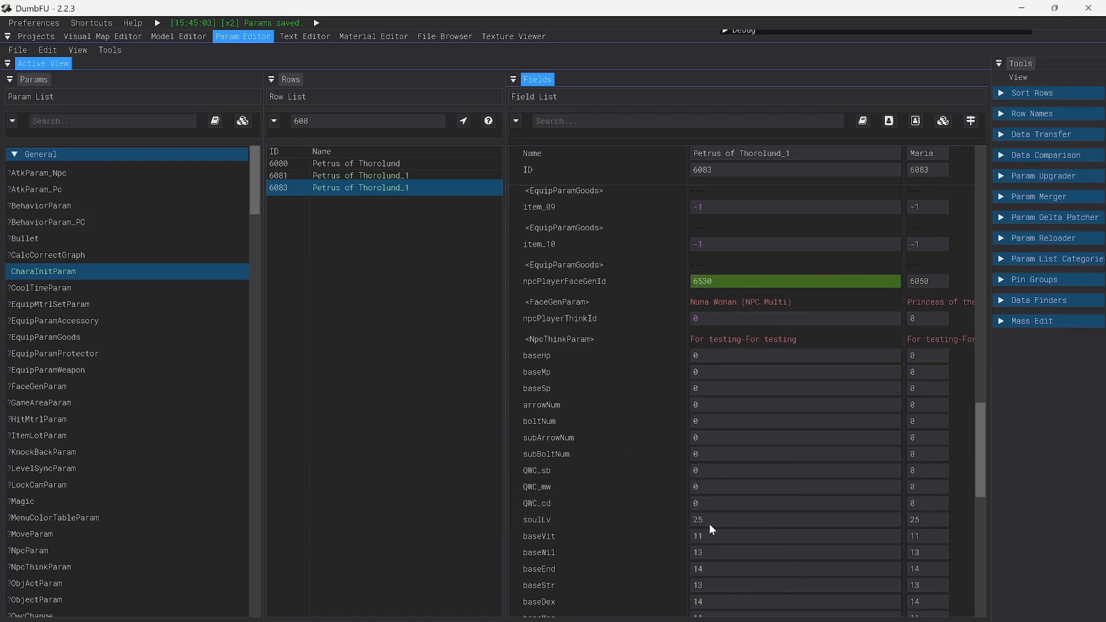
- Examine row 6083's base stats, body scale values, gesture IDs and NPC player type
{"action": "scroll", "coordinate": [709, 524], "scroll_direction": "down", "scroll_amount": 5}
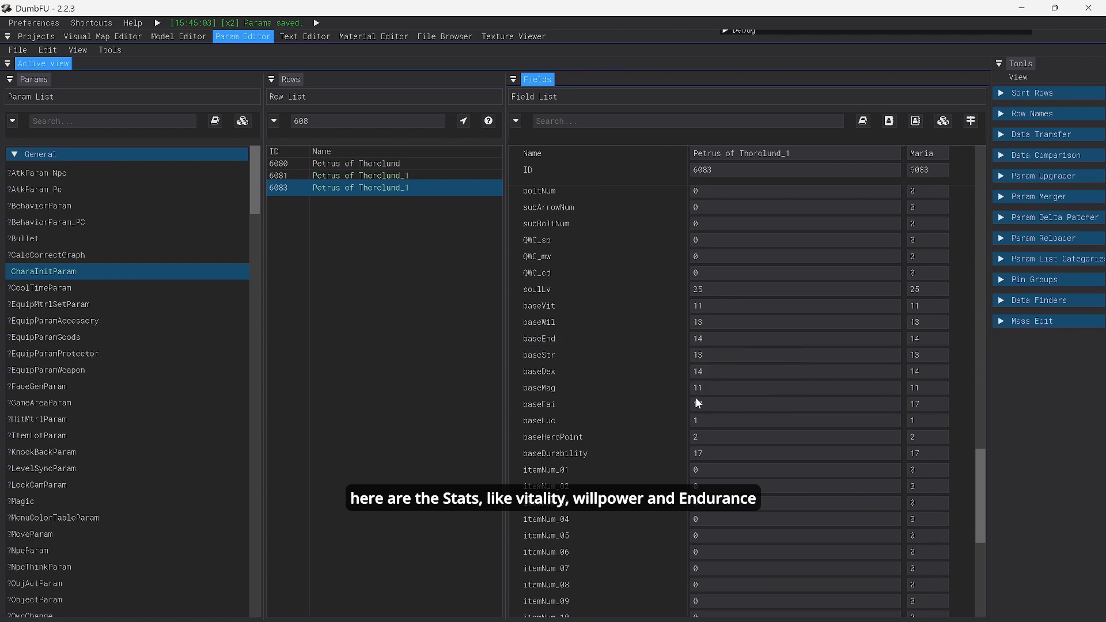
{"action": "scroll", "coordinate": [696, 401], "scroll_direction": "down", "scroll_amount": 5}
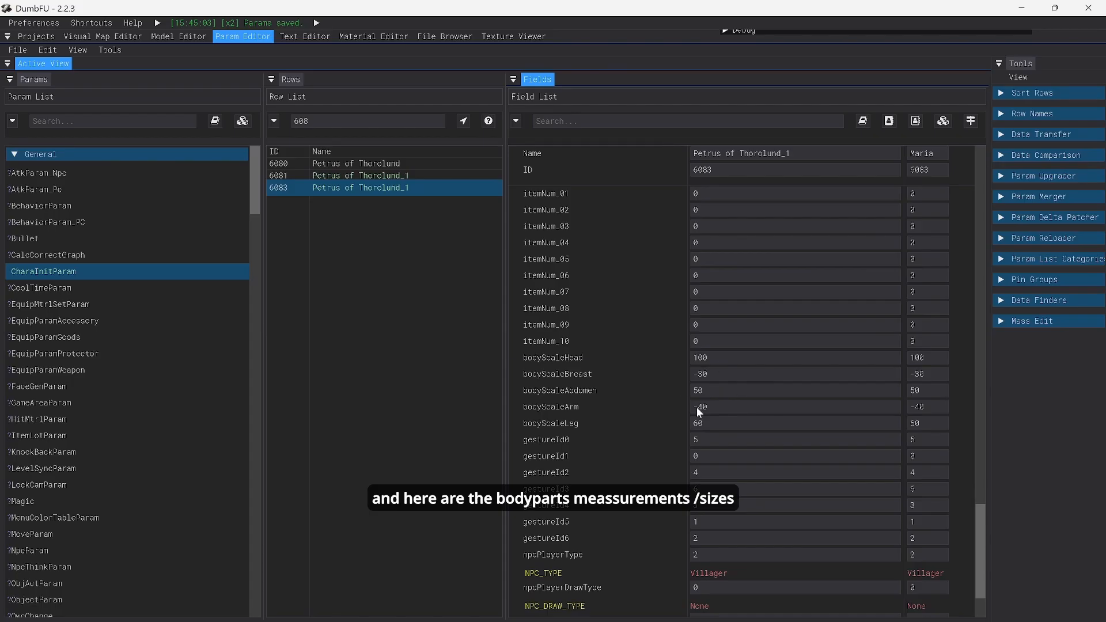
{"action": "scroll", "coordinate": [700, 375], "scroll_direction": "down", "scroll_amount": 2}
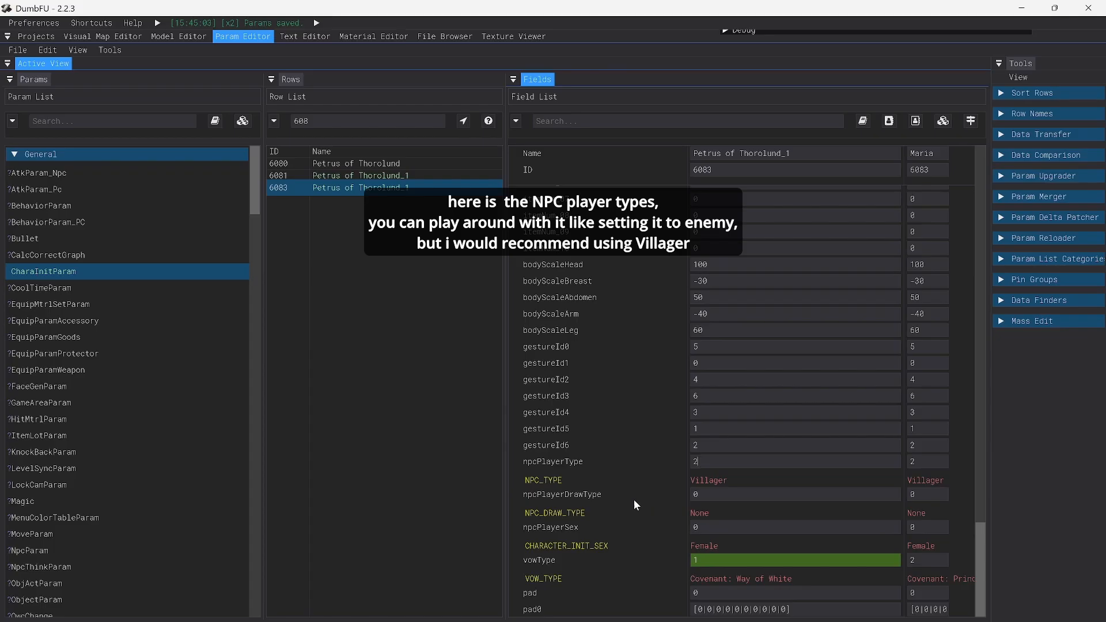
- Try npcPlayerDrawType 1 (White Phantom) on row 6083, and restore it to 0
{"action": "left_click", "coordinate": [725, 499]}
{"action": "type", "text": "1"}
{"action": "left_click", "coordinate": [655, 423]}
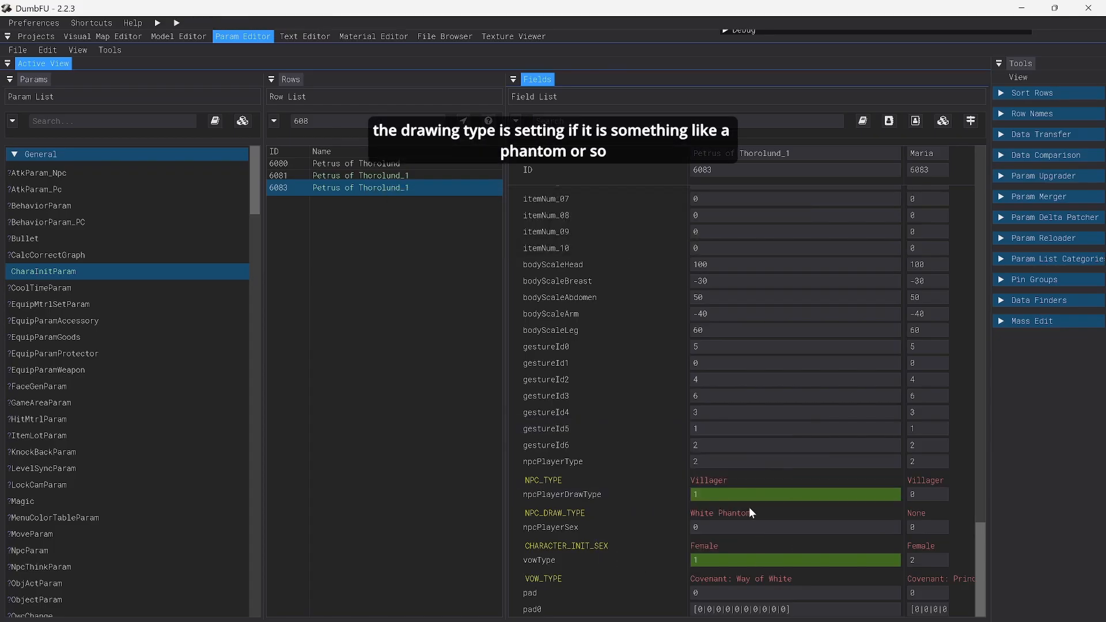
{"action": "left_click_drag", "start_coordinate": [716, 499], "coordinate": [693, 493]}
{"action": "type", "text": "0"}
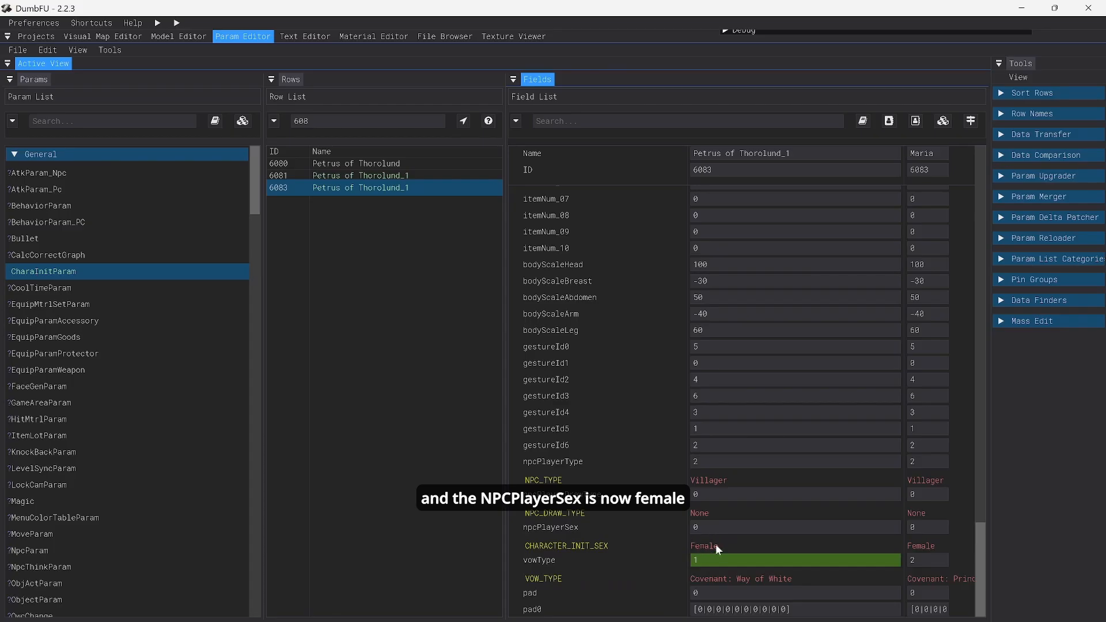
- Set row 6083's vowType to 4 and rename the row Fiora
{"action": "type", "text": "4"}
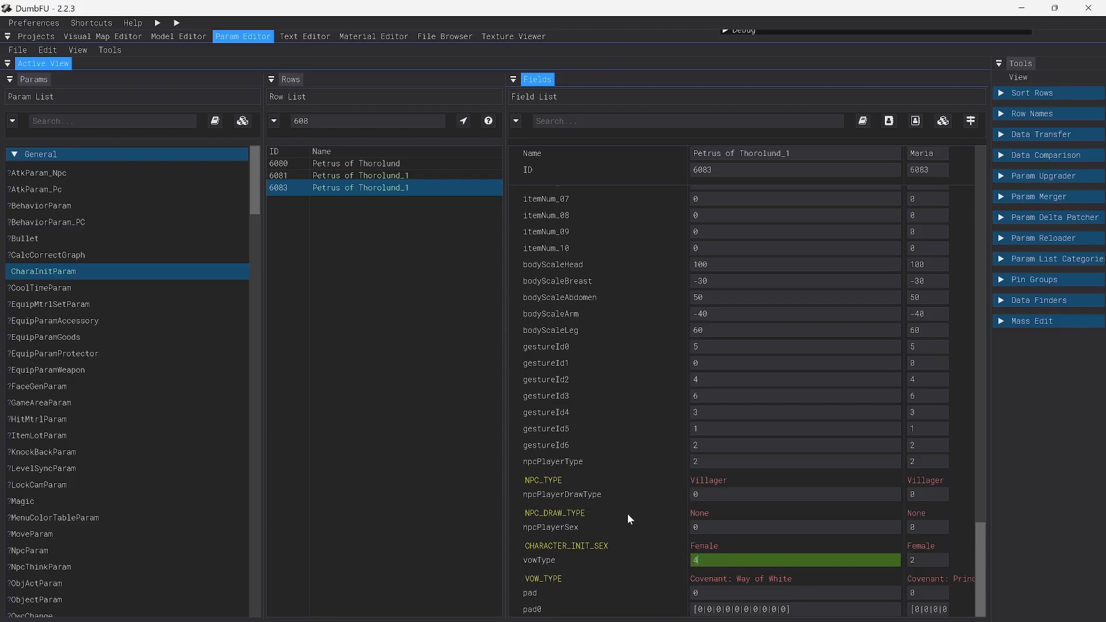
{"action": "left_click", "coordinate": [627, 513]}
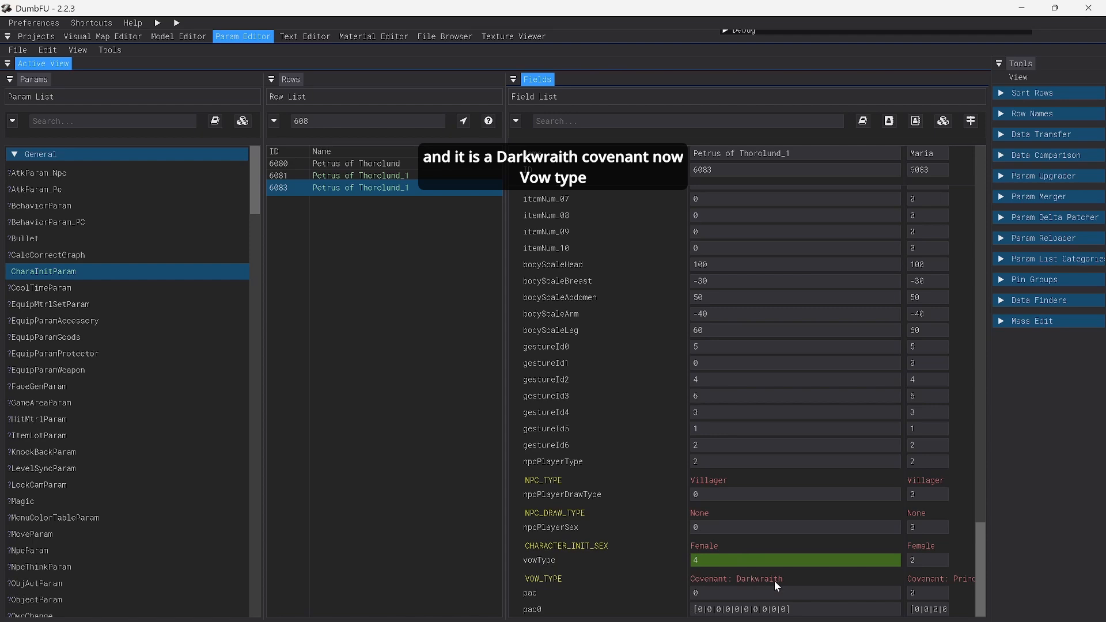
{"action": "scroll", "coordinate": [749, 540], "scroll_direction": "up", "scroll_amount": 15}
{"action": "scroll", "coordinate": [756, 443], "scroll_direction": "up", "scroll_amount": 5}
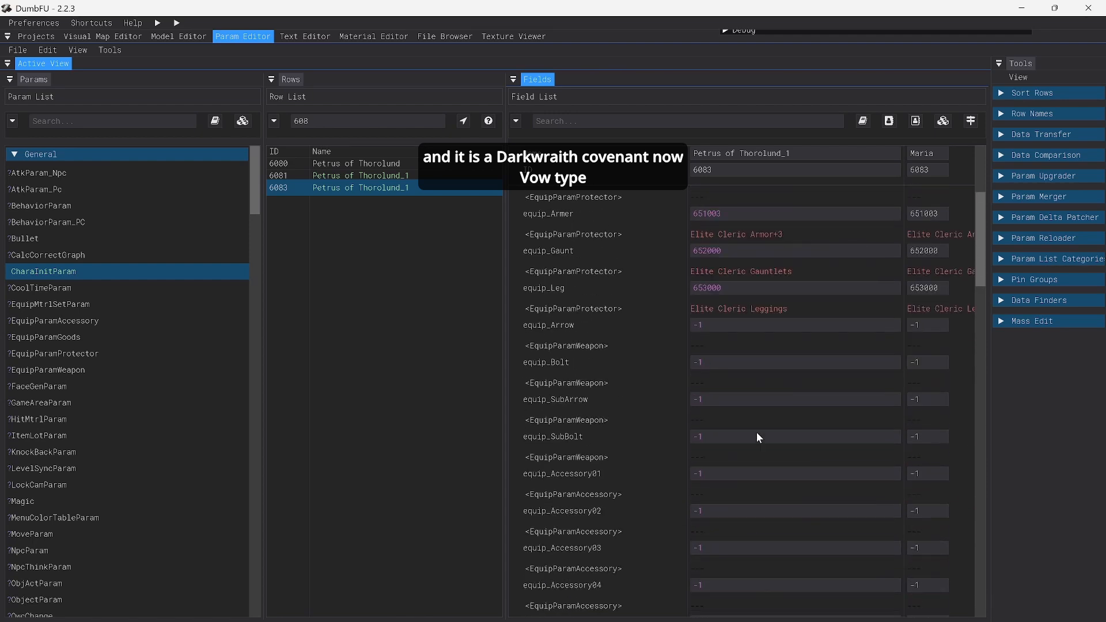
{"action": "scroll", "coordinate": [756, 436], "scroll_direction": "up", "scroll_amount": 15}
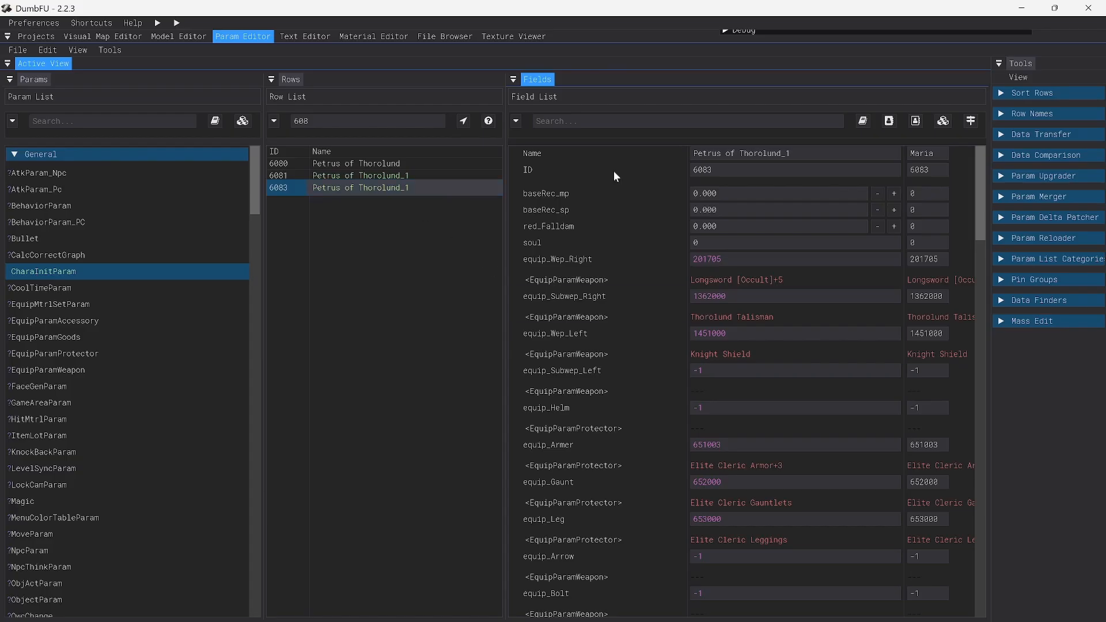
{"action": "left_click_drag", "start_coordinate": [801, 151], "coordinate": [652, 153]}
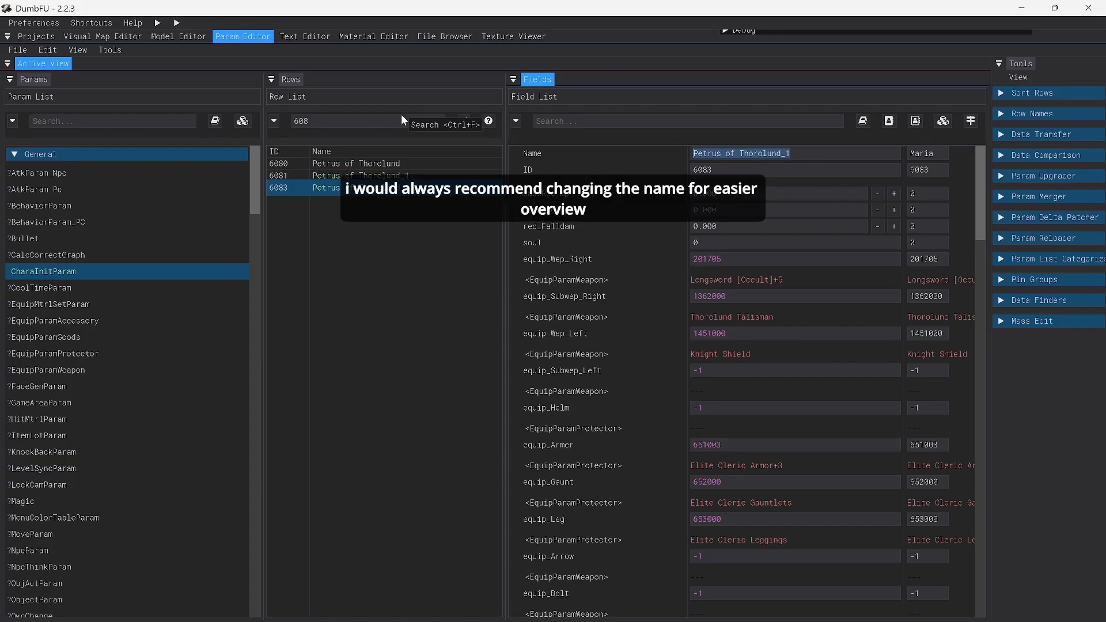
{"action": "type", "text": "Fiora"}
{"action": "key", "text": "Return"}
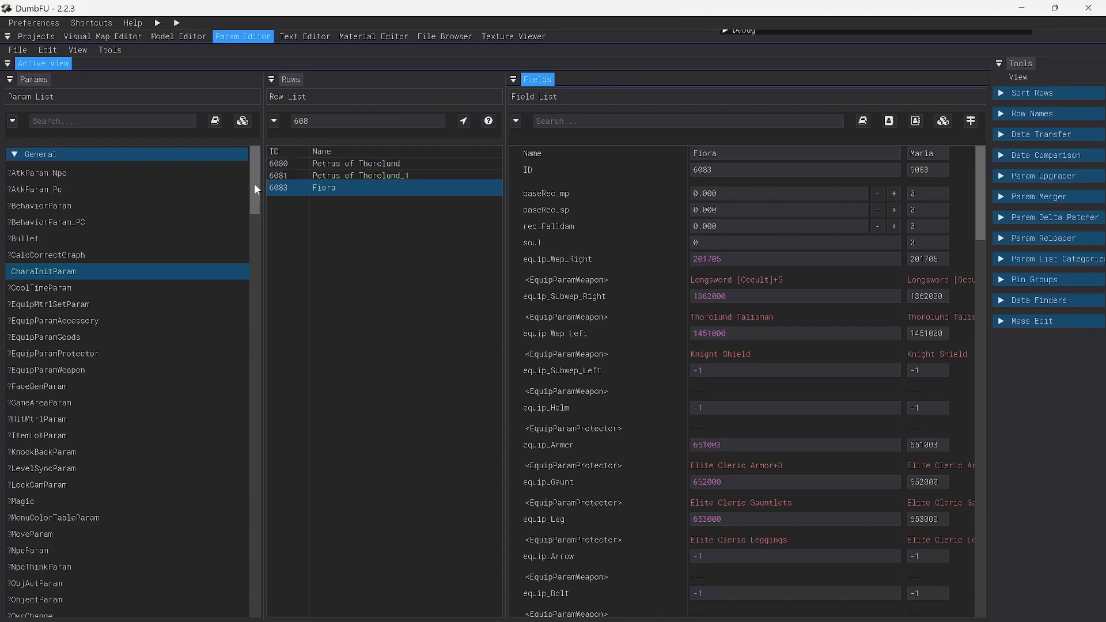
- Save the params and set the duplicated Firelink Shrine NPC's Character Initialization ID to 6083 in the map editor
{"action": "key", "text": "ctrl+s"}
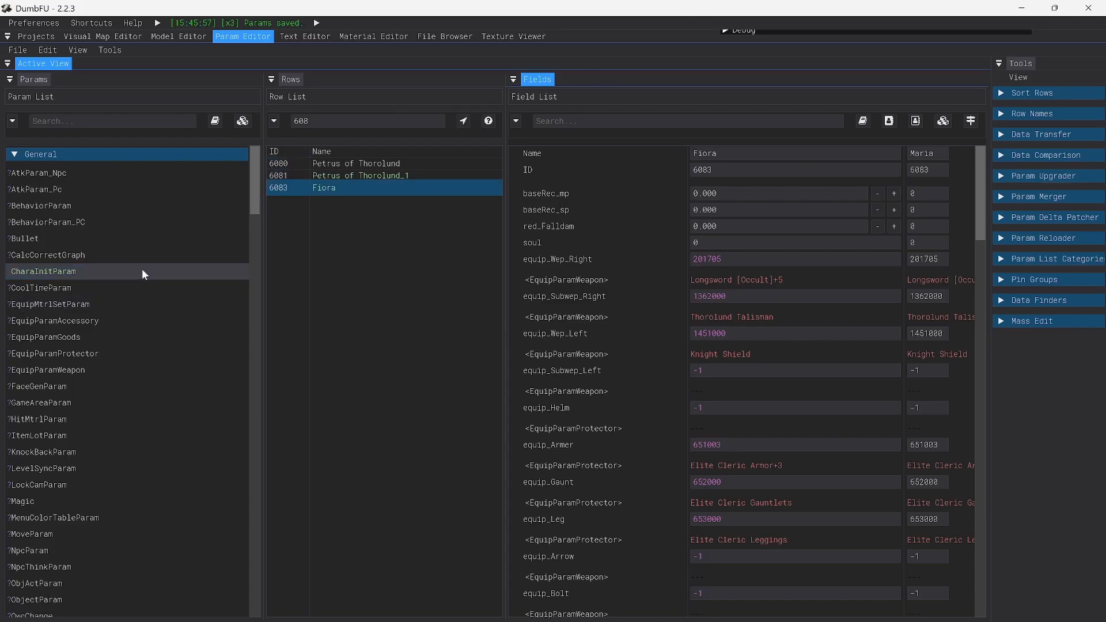
{"action": "left_click", "coordinate": [104, 37]}
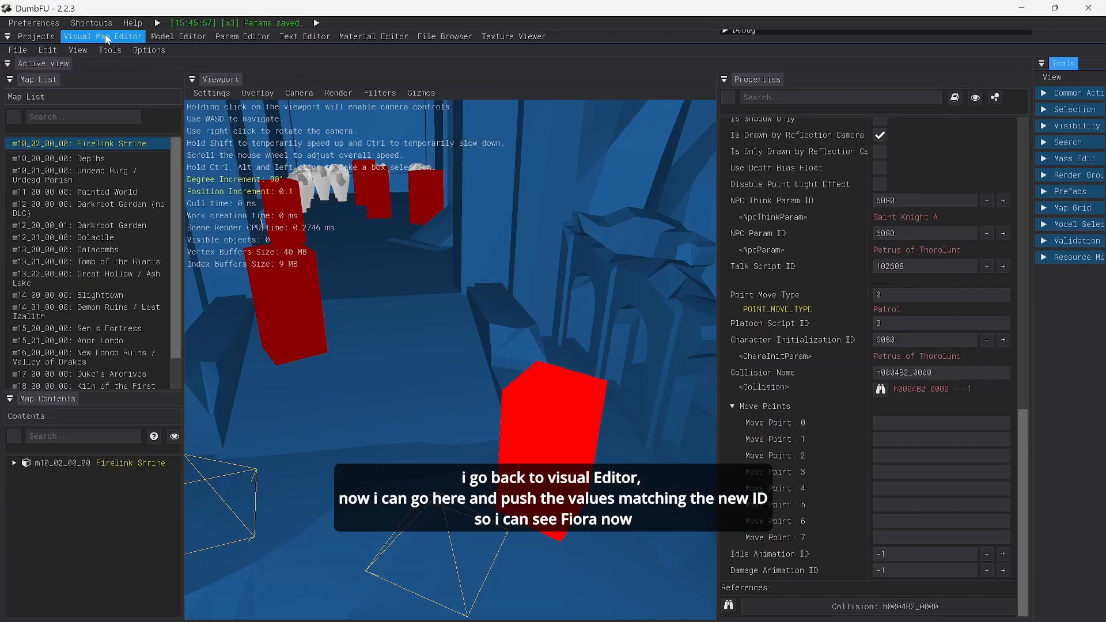
{"action": "left_click", "coordinate": [526, 432]}
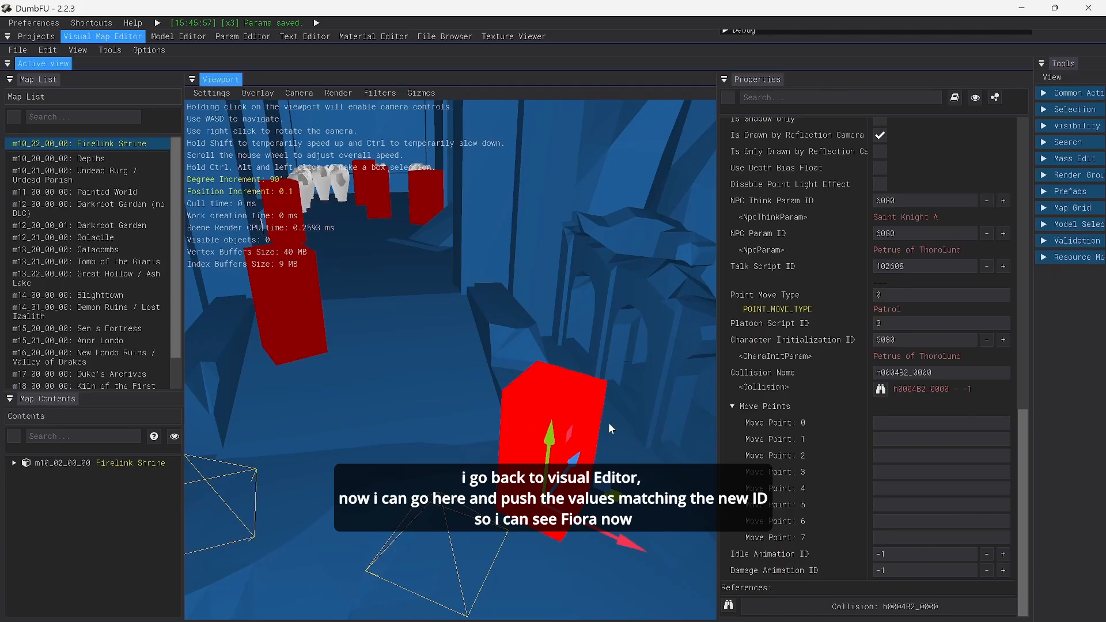
{"action": "left_click", "coordinate": [1007, 340]}
{"action": "left_click", "coordinate": [1006, 341]}
{"action": "left_click", "coordinate": [1007, 340]}
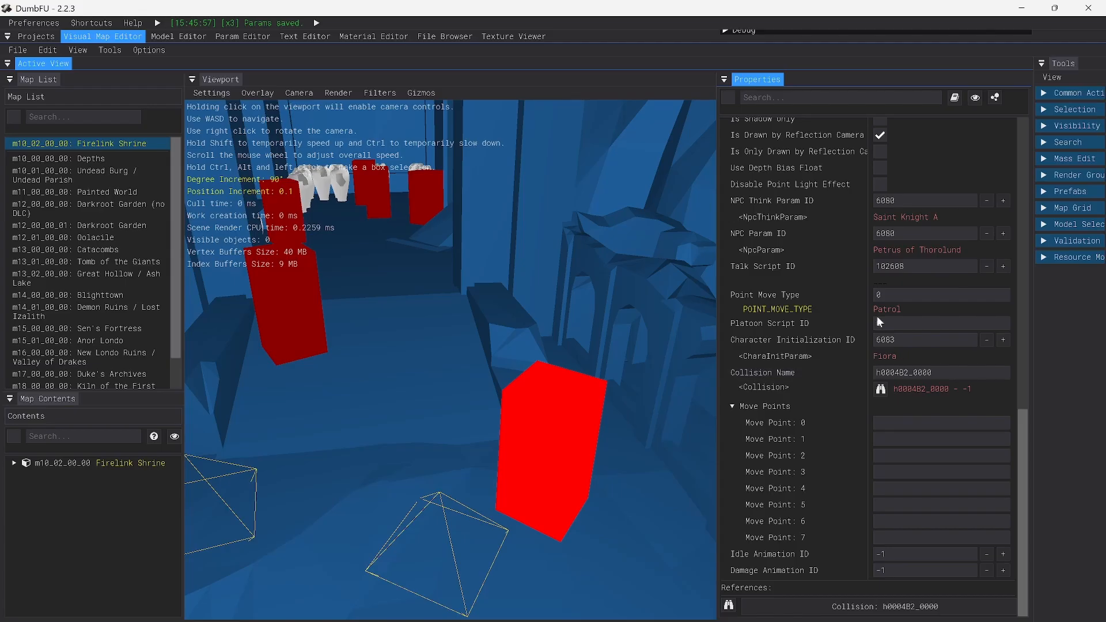
- Copy Idle Animation ID 7880 from the Rhea of Thorolund enemy to the new NPC and save the map
{"action": "left_click", "coordinate": [361, 184]}
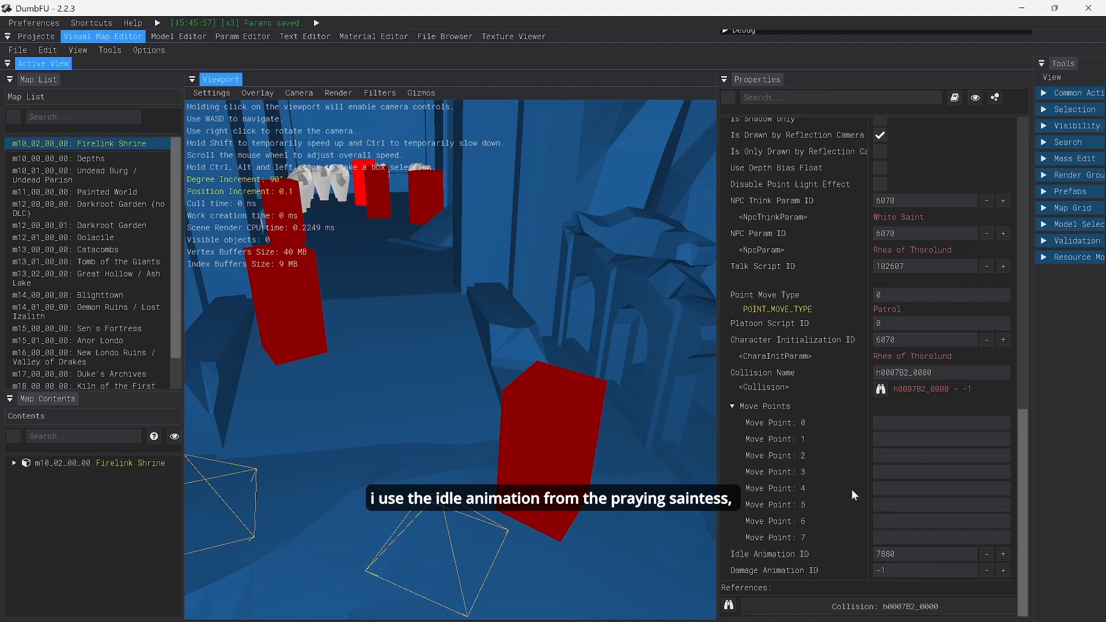
{"action": "double_click", "coordinate": [911, 556]}
{"action": "key", "text": "ctrl+c"}
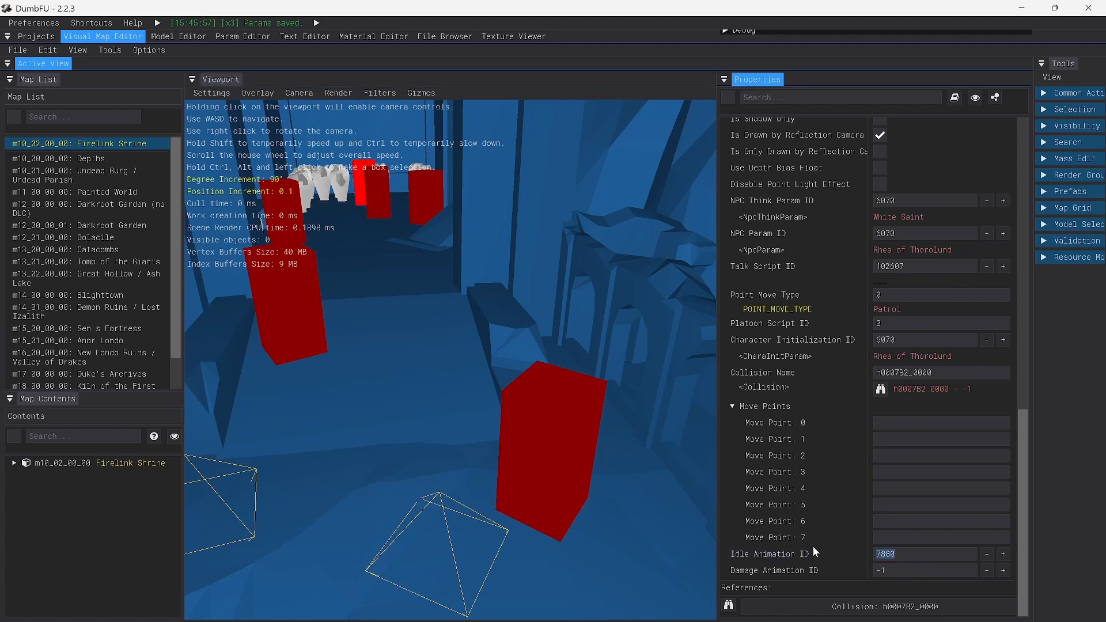
{"action": "left_click", "coordinate": [531, 458]}
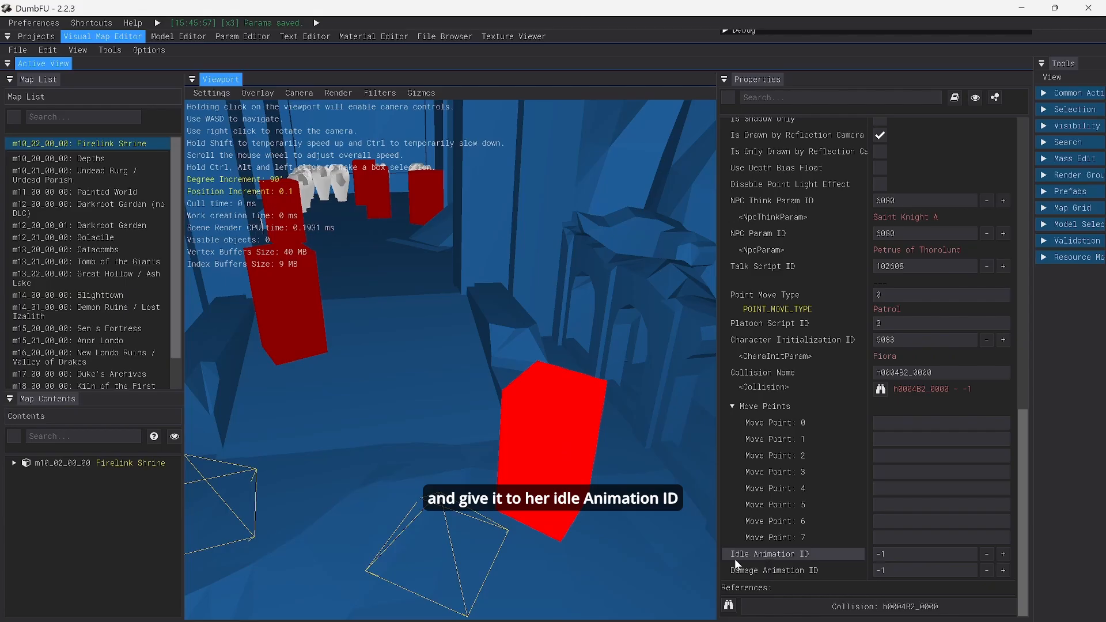
{"action": "left_click", "coordinate": [928, 554]}
{"action": "key", "text": "ctrl+v"}
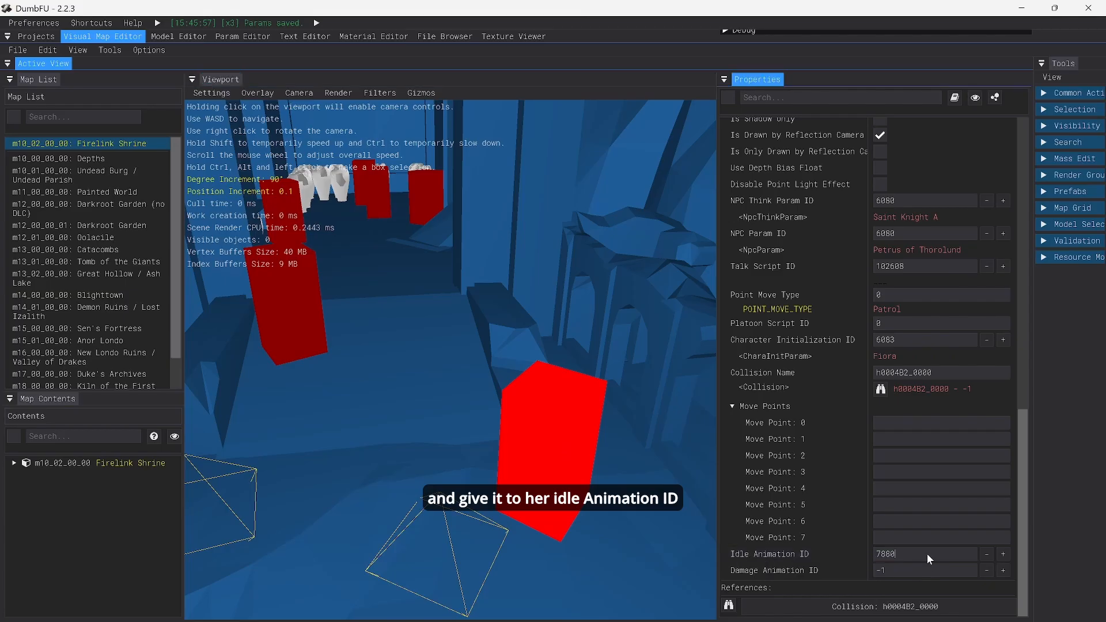
{"action": "key", "text": "ctrl+s"}
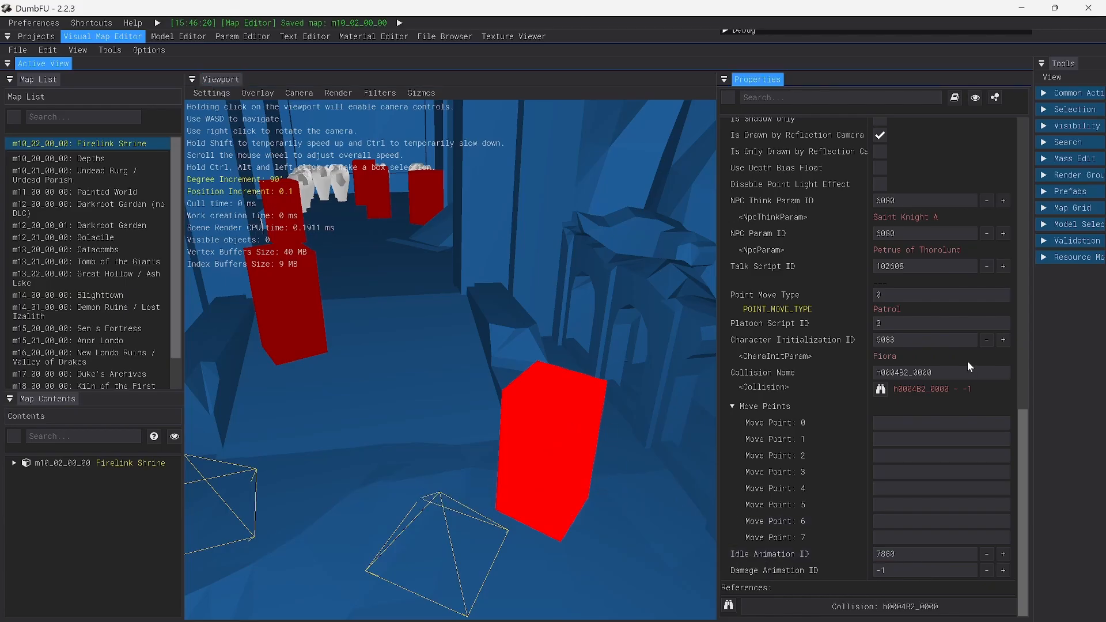
- Open NpcParam in the Param Editor and filter its rows by 608
{"action": "scroll", "coordinate": [966, 360], "scroll_direction": "up", "scroll_amount": 3}
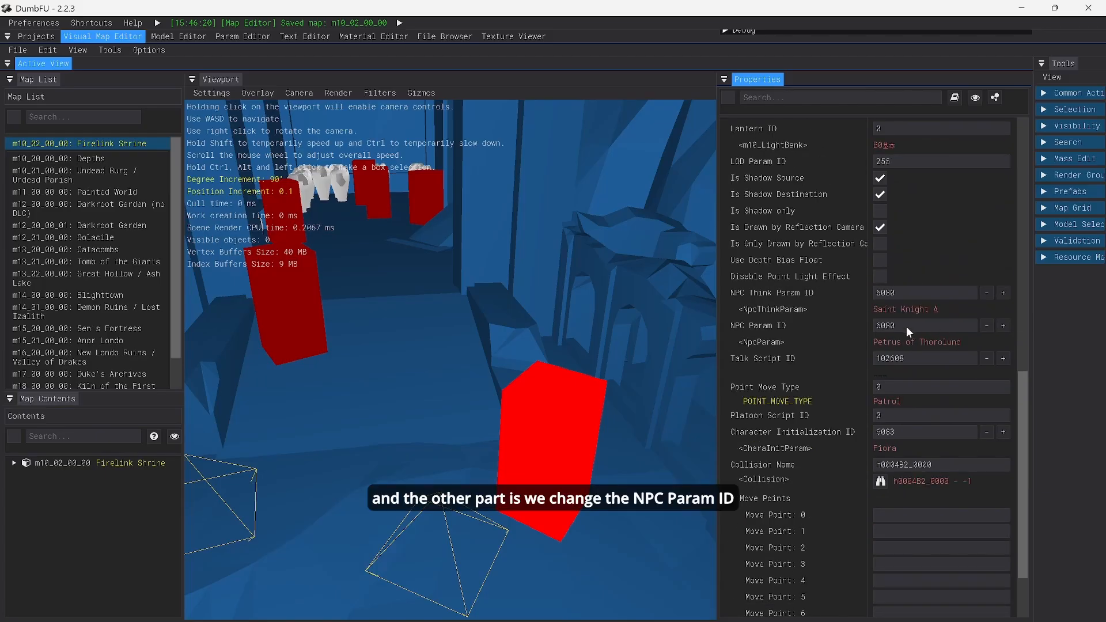
{"action": "double_click", "coordinate": [874, 328]}
{"action": "left_click", "coordinate": [239, 36]}
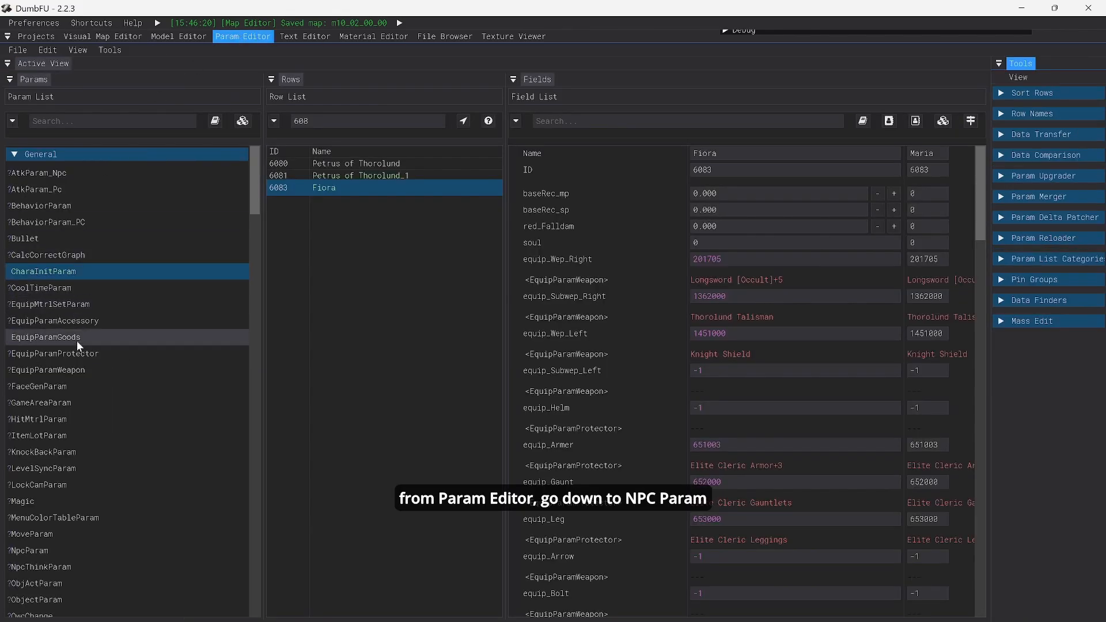
{"action": "scroll", "coordinate": [60, 440], "scroll_direction": "down", "scroll_amount": 4}
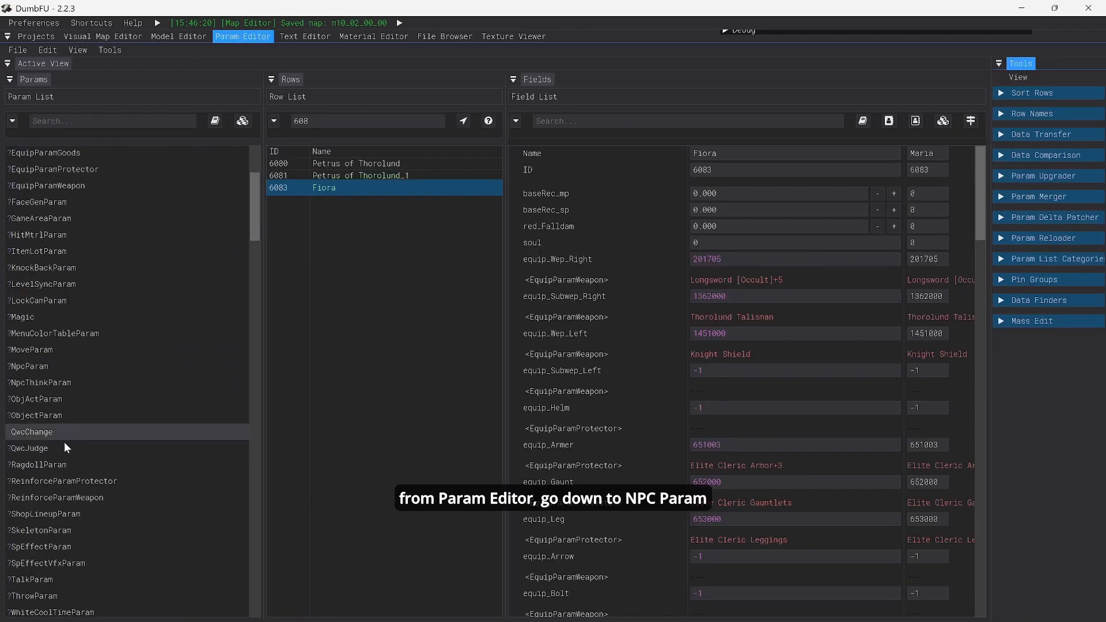
{"action": "left_click", "coordinate": [42, 367]}
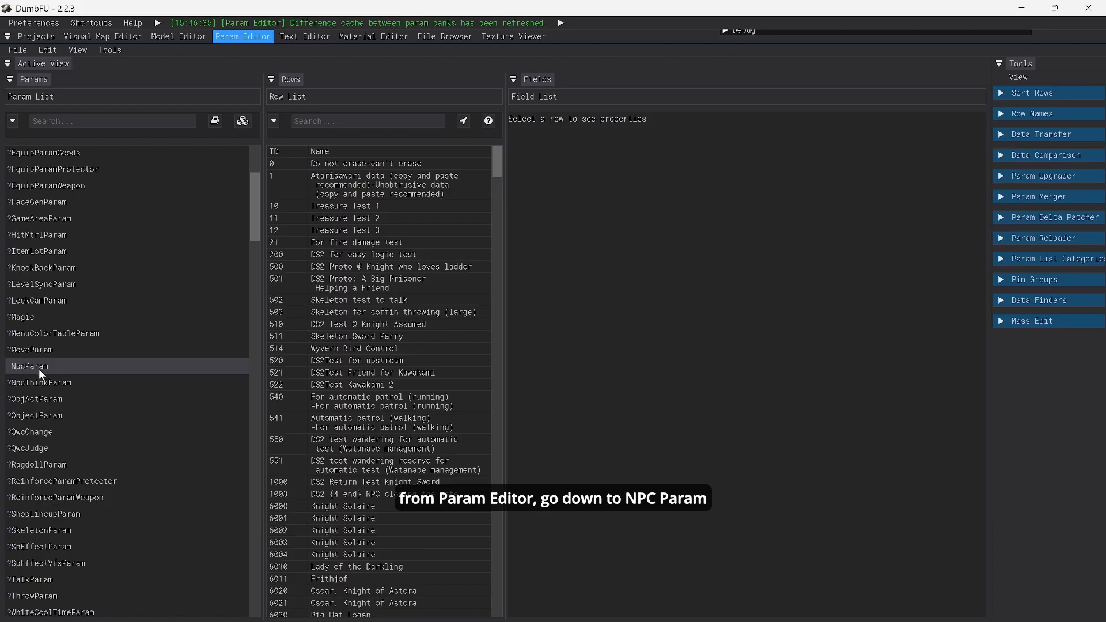
{"action": "left_click", "coordinate": [39, 385]}
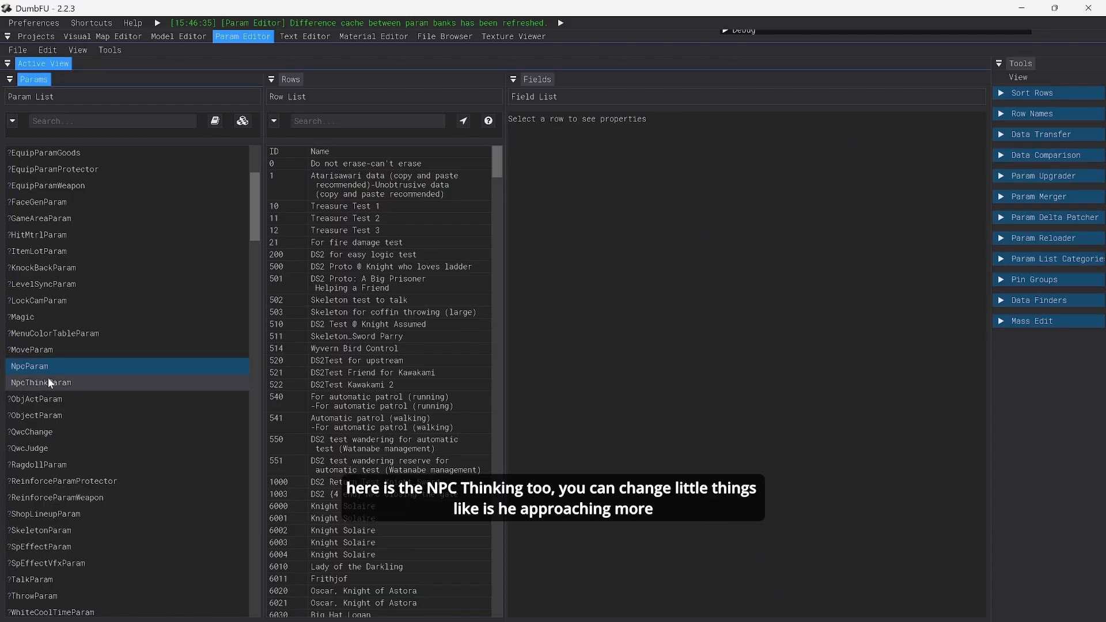
{"action": "left_click", "coordinate": [49, 369]}
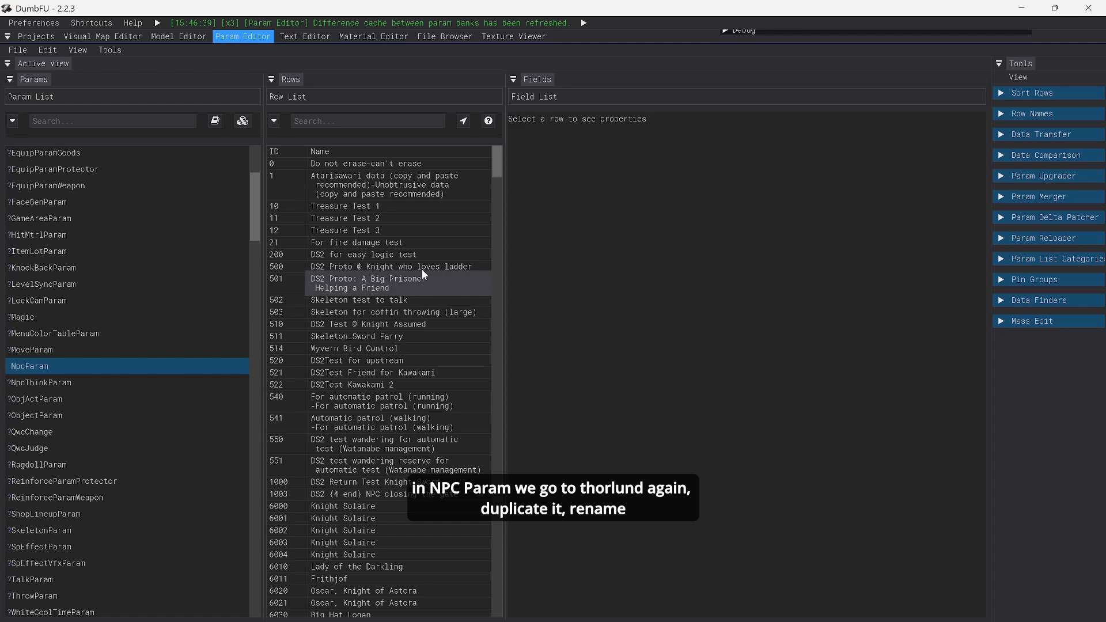
{"action": "left_click", "coordinate": [397, 119]}
{"action": "type", "text": "6080"}
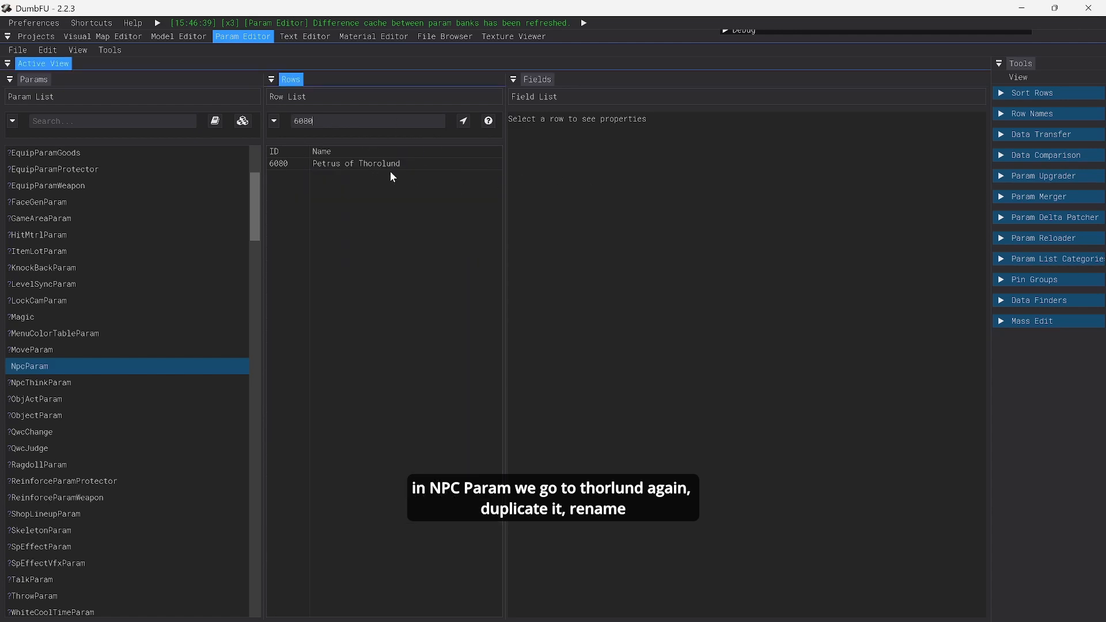
{"action": "key", "text": "BackSpace"}
- Duplicate NpcParam row 6080, Petrus of Thorolund, once with an ID offset of 1 and select the copy
{"action": "right_click", "coordinate": [369, 163]}
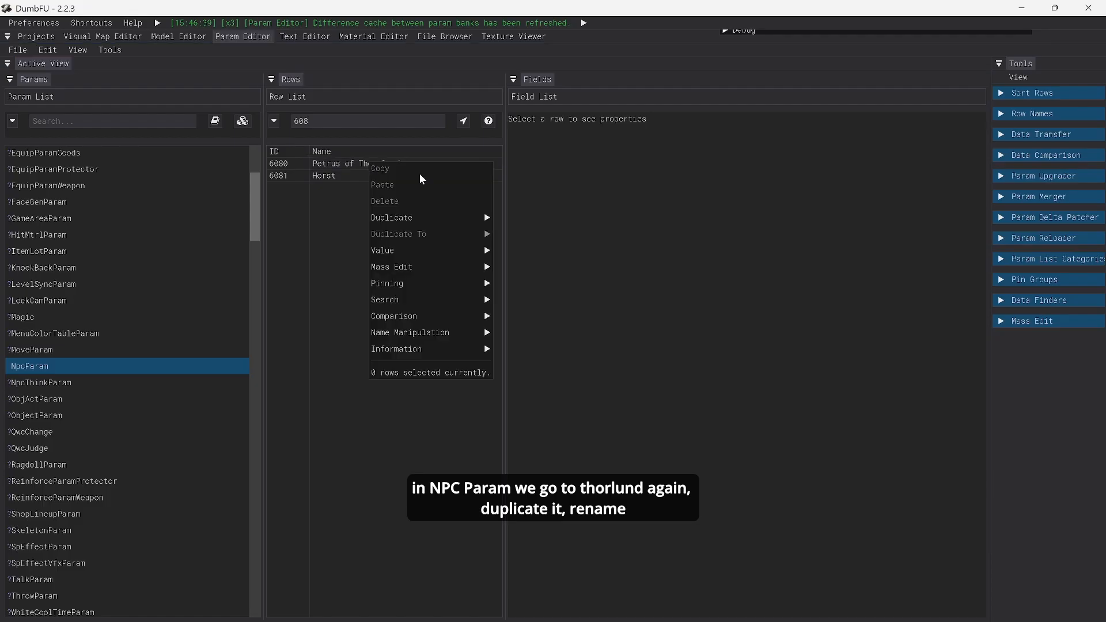
{"action": "mouse_move", "coordinate": [455, 219]}
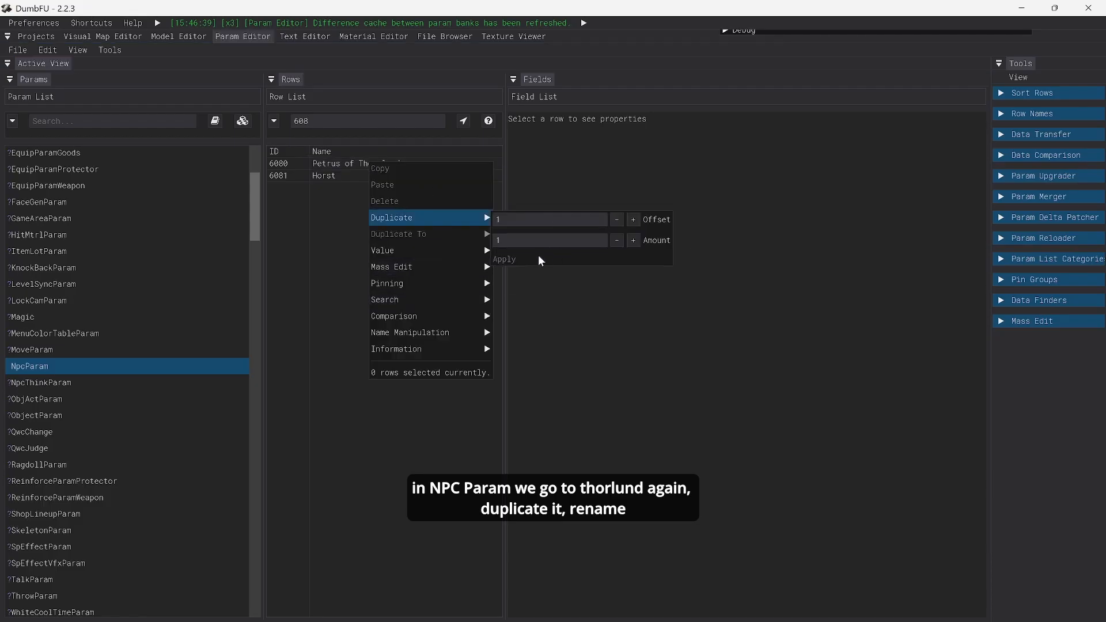
{"action": "right_click", "coordinate": [353, 166]}
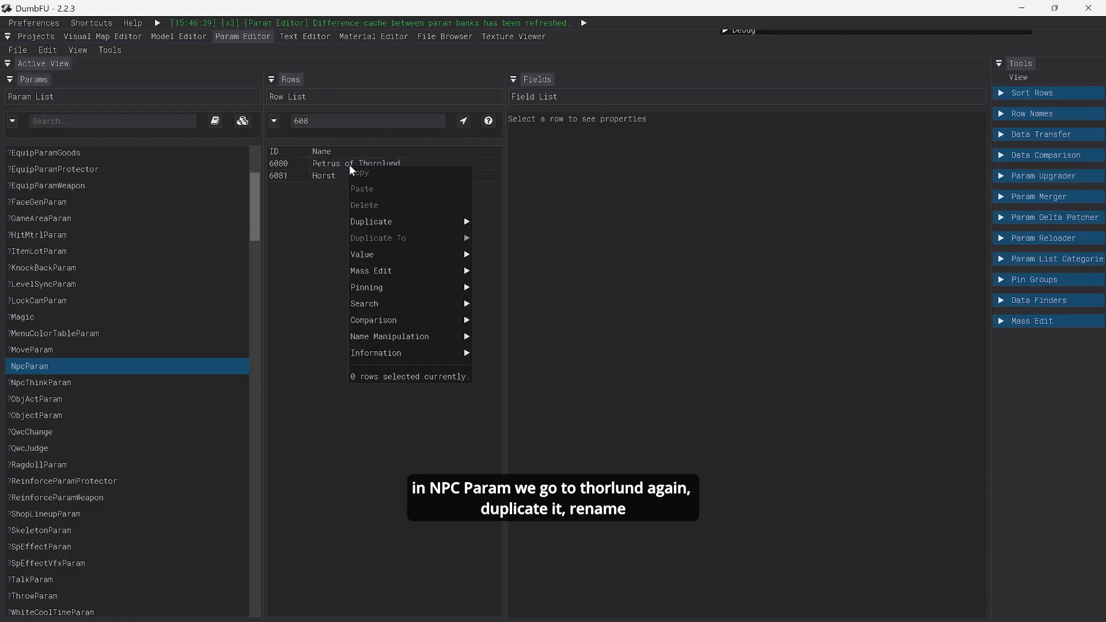
{"action": "mouse_move", "coordinate": [424, 221]}
{"action": "left_click", "coordinate": [344, 164]}
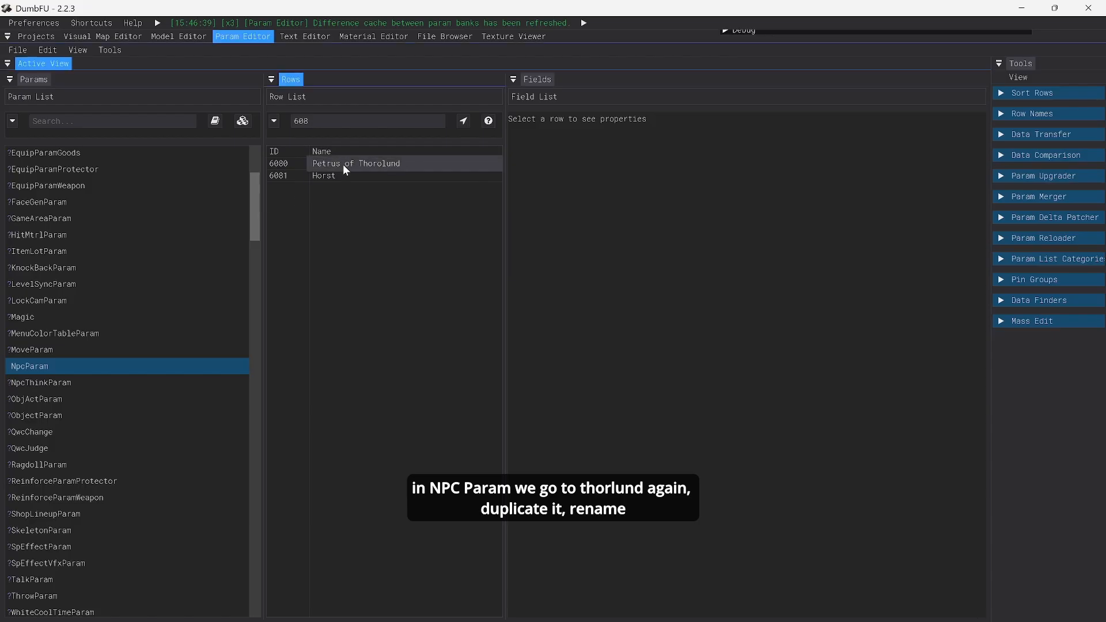
{"action": "right_click", "coordinate": [343, 163]}
{"action": "mouse_move", "coordinate": [426, 242]}
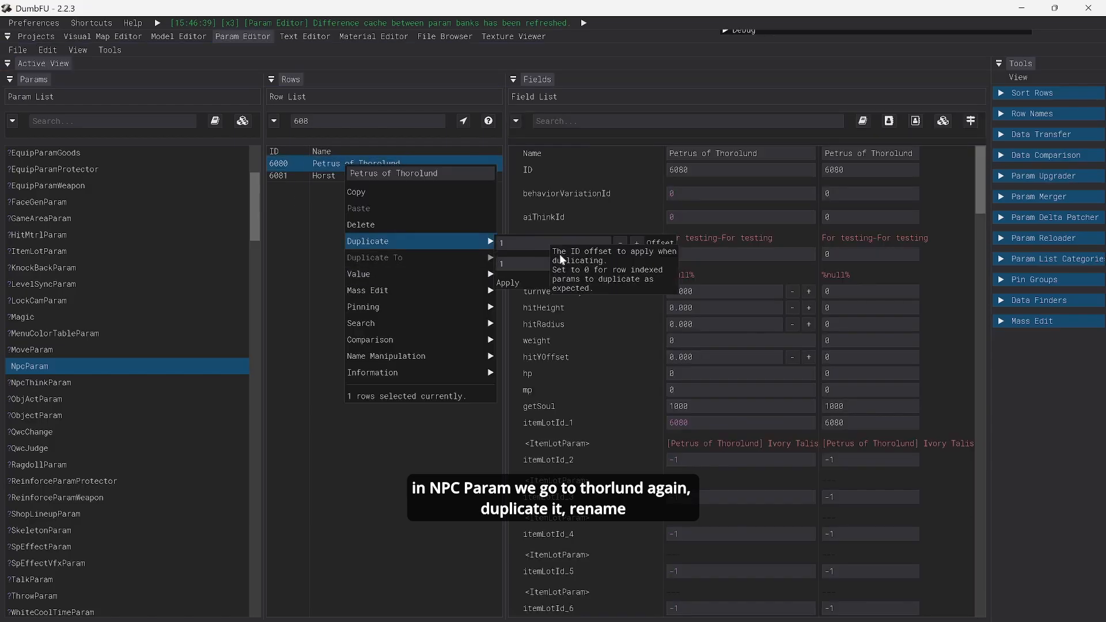
{"action": "left_click", "coordinate": [547, 287]}
{"action": "left_click", "coordinate": [355, 192]}
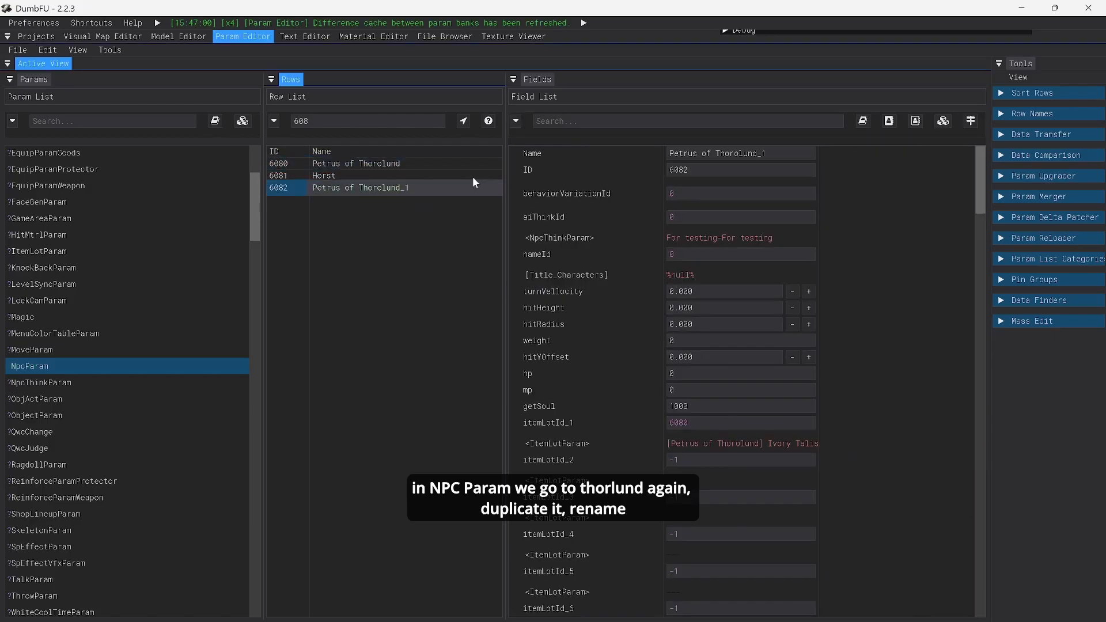
- Set the duplicated NpcParam row's ID to 6083 and its name to Fiora
{"action": "left_click", "coordinate": [701, 170]}
{"action": "key", "text": "BackSpace"}
{"action": "type", "text": "3"}
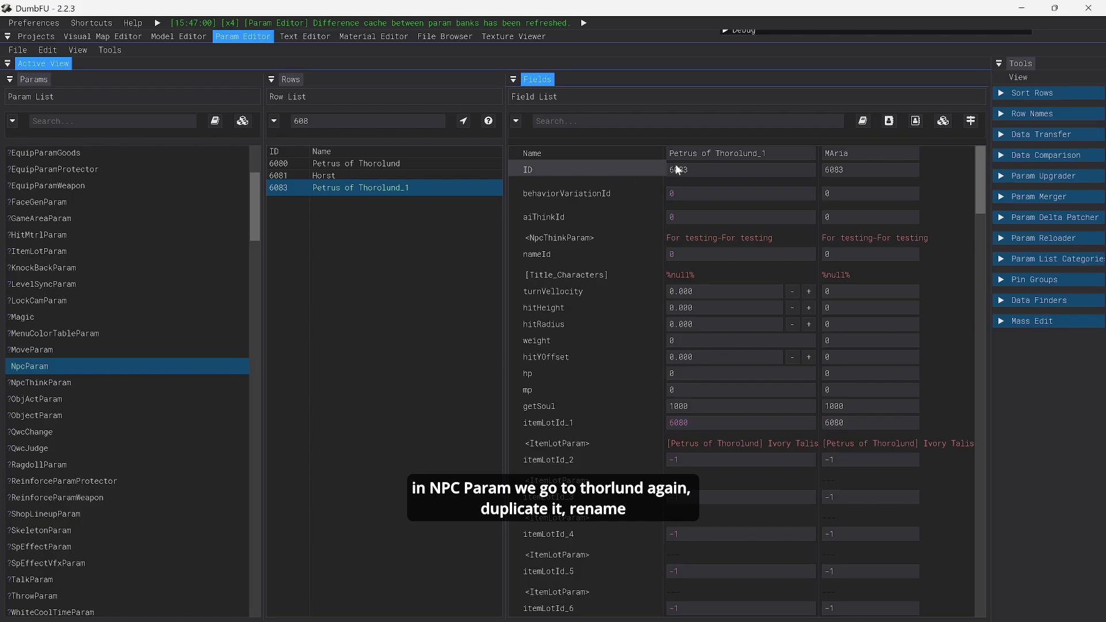
{"action": "left_click_drag", "start_coordinate": [772, 152], "coordinate": [623, 167]}
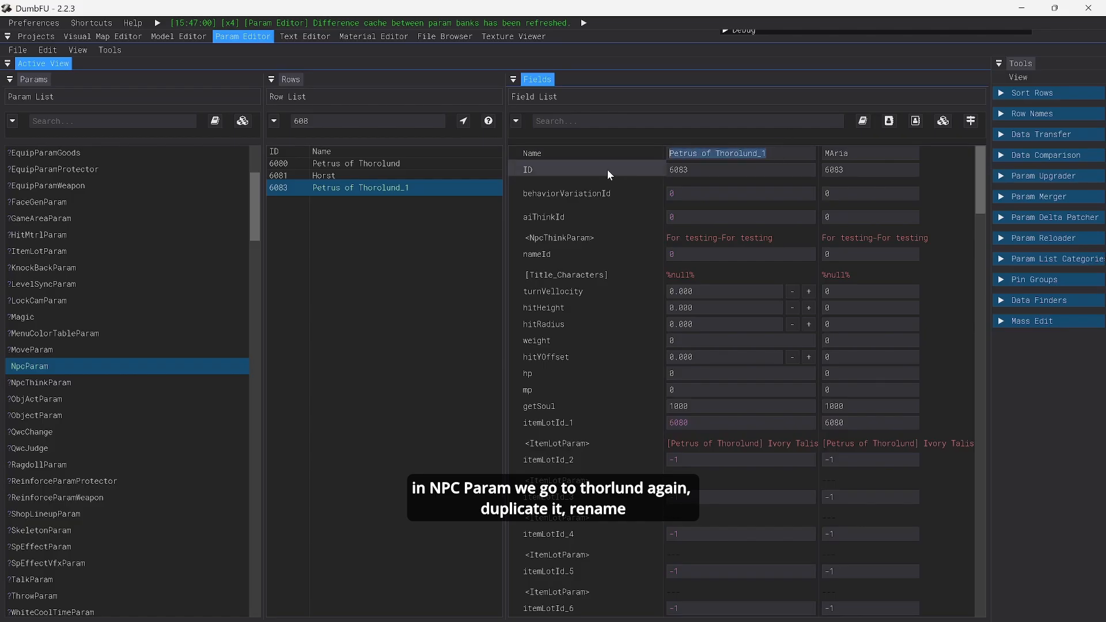
{"action": "type", "text": "Fir"}
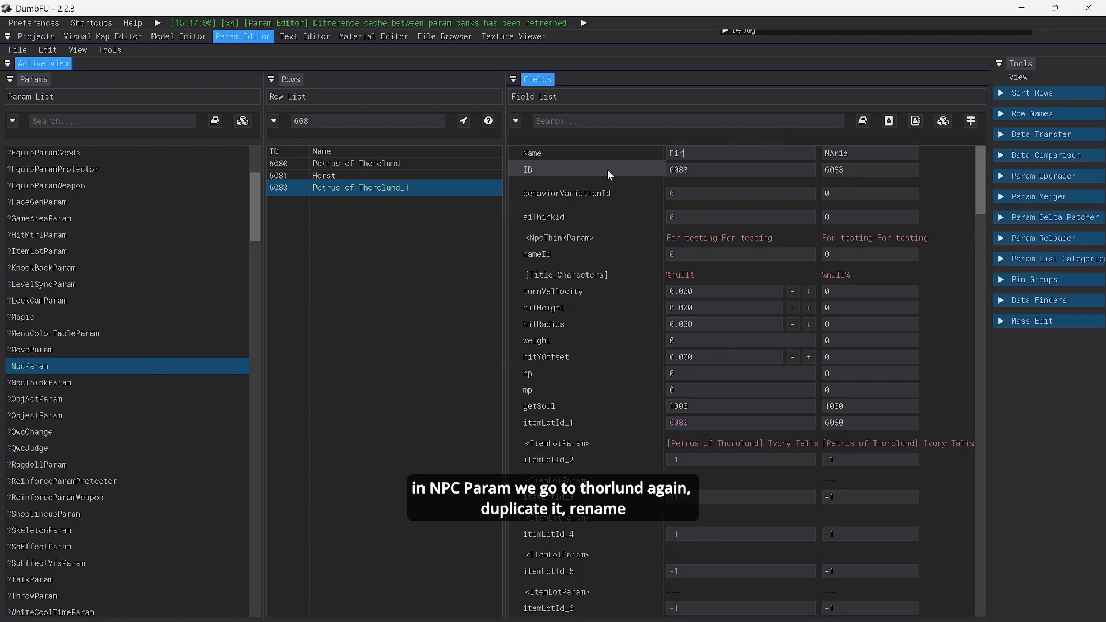
{"action": "key", "text": "BackSpace"}
{"action": "type", "text": "ora"}
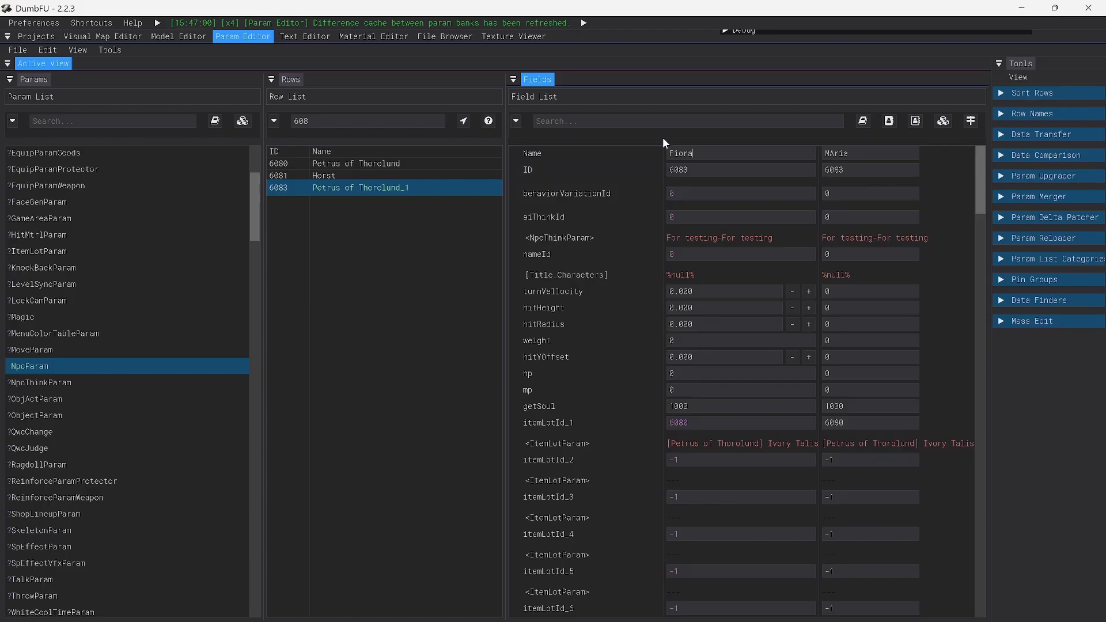
- Set GameClearSpEffectID to 7405 (NG+ Scaling - Darkroot Gardens) on NpcParam row 6083
{"action": "scroll", "coordinate": [727, 275], "scroll_direction": "down", "scroll_amount": 15}
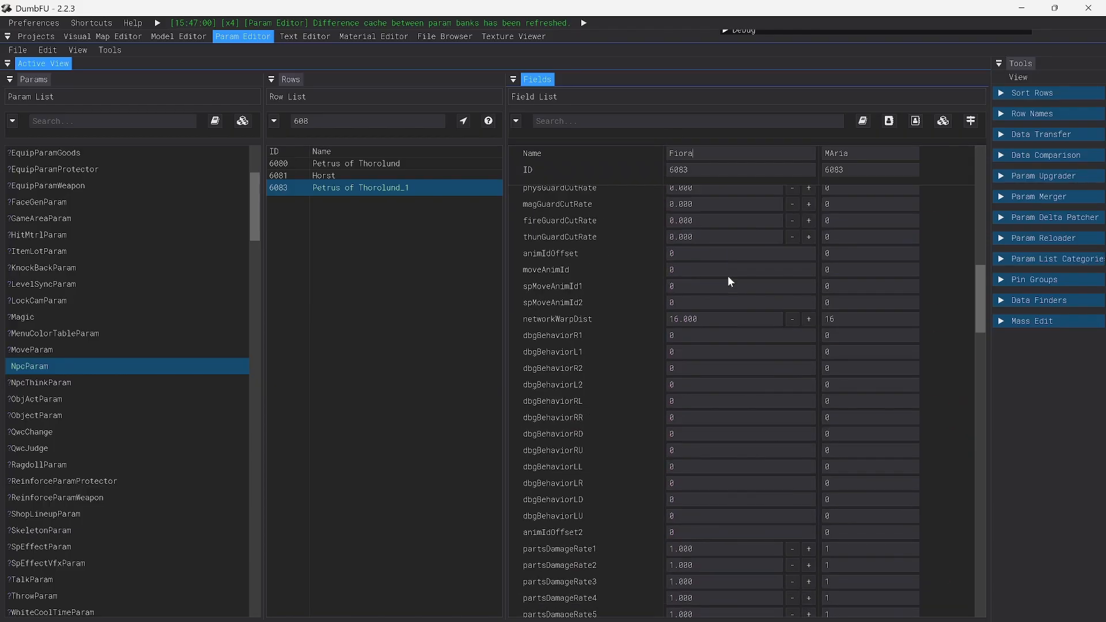
{"action": "scroll", "coordinate": [727, 275], "scroll_direction": "up", "scroll_amount": 5}
{"action": "mouse_move", "coordinate": [614, 333]}
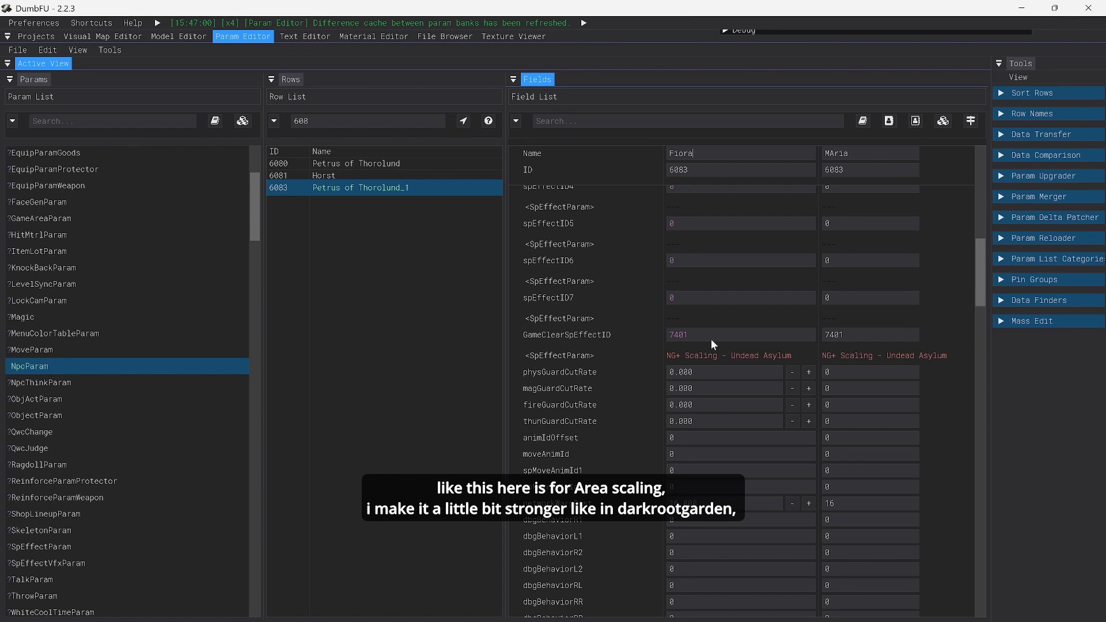
{"action": "key", "text": "BackSpace"}
{"action": "type", "text": "5"}
{"action": "key", "text": "Return"}
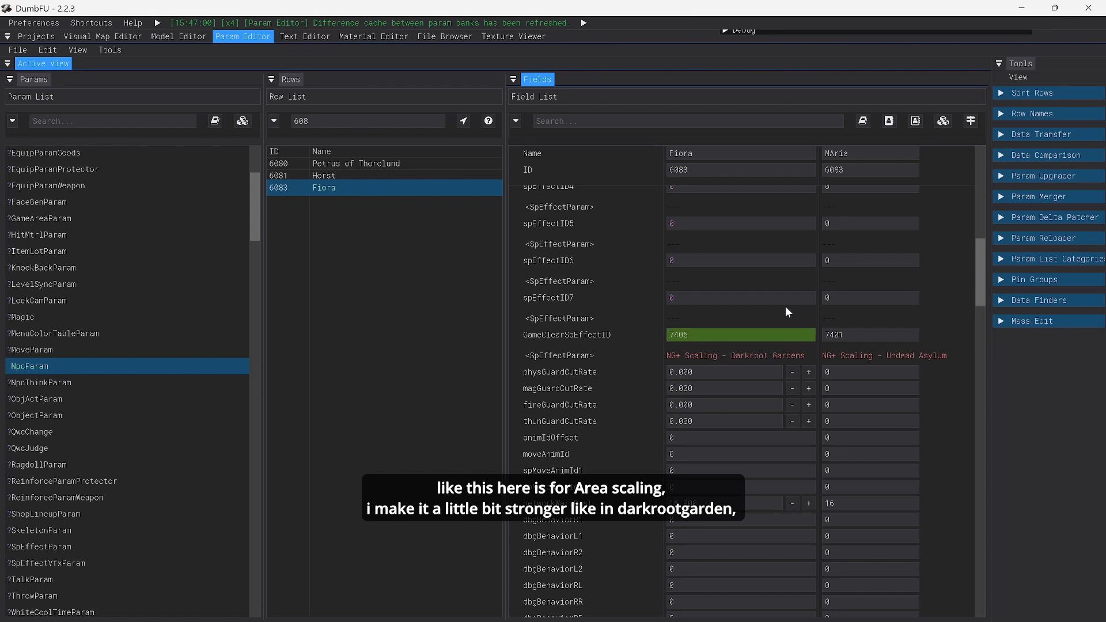
- Turn off disableRespawn on NpcParam row 6083 and save the params
{"action": "scroll", "coordinate": [807, 306], "scroll_direction": "up", "scroll_amount": 2}
{"action": "scroll", "coordinate": [807, 301], "scroll_direction": "down", "scroll_amount": 10}
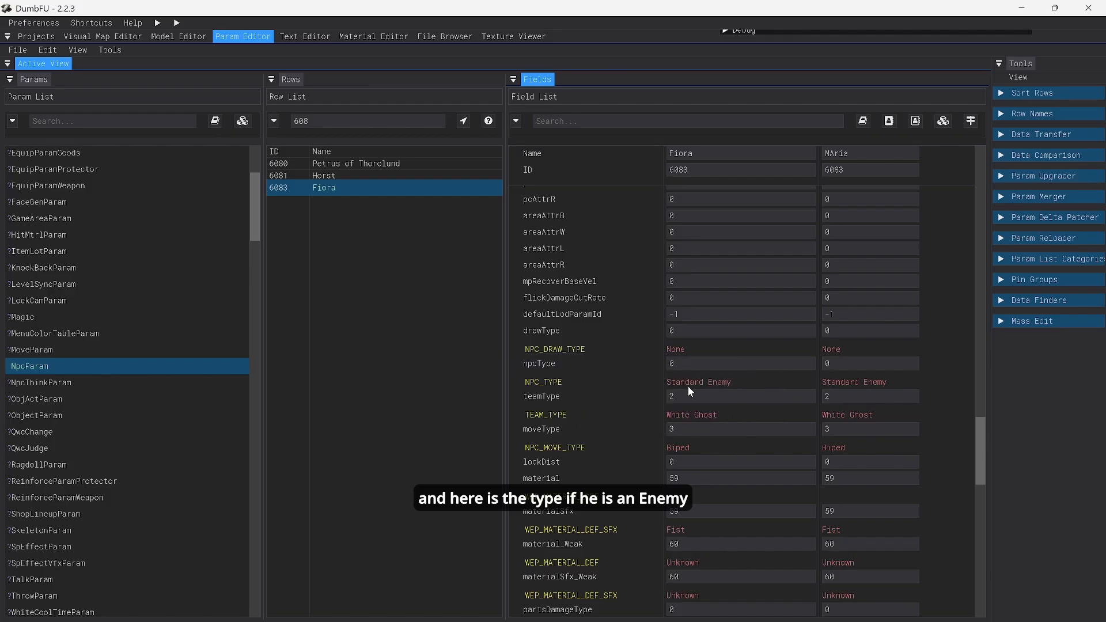
{"action": "scroll", "coordinate": [688, 386], "scroll_direction": "down", "scroll_amount": 5}
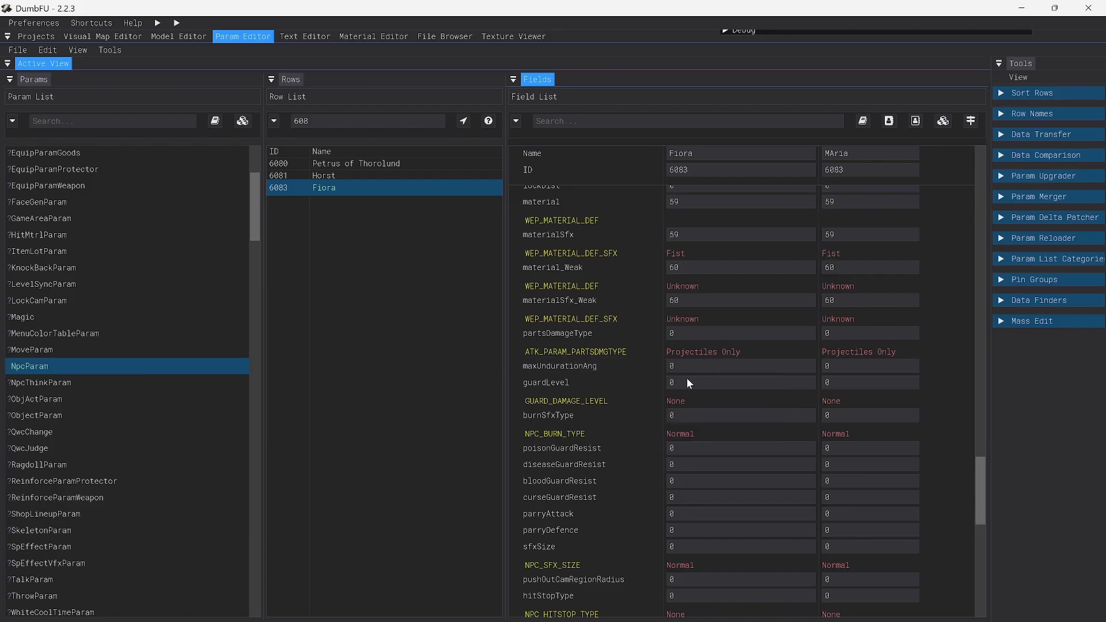
{"action": "scroll", "coordinate": [688, 387], "scroll_direction": "down", "scroll_amount": 4}
{"action": "scroll", "coordinate": [710, 398], "scroll_direction": "down", "scroll_amount": 5}
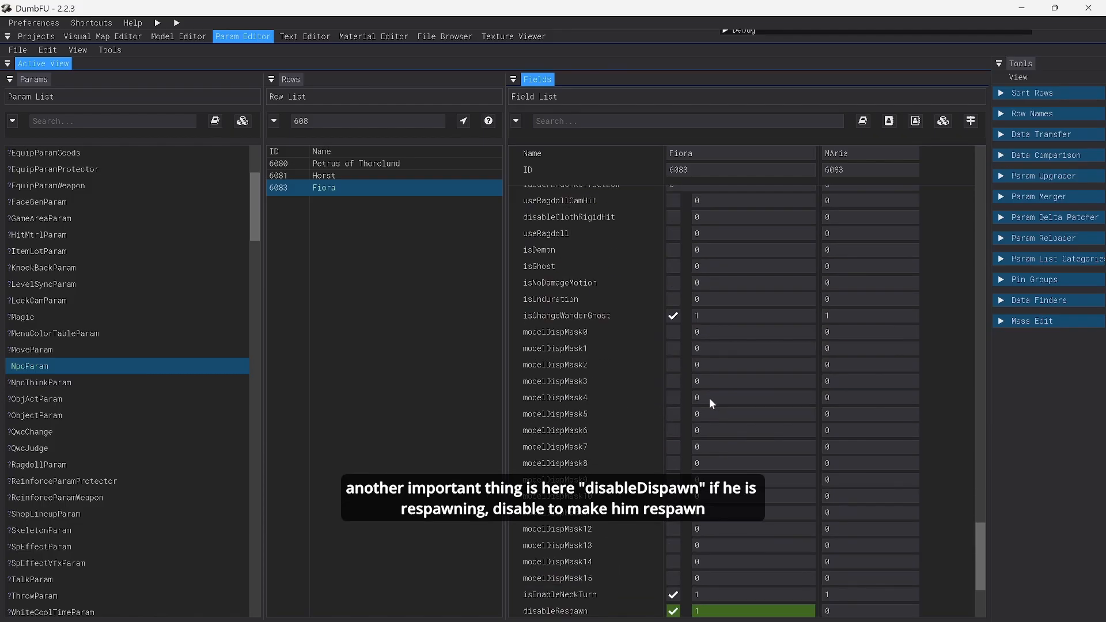
{"action": "scroll", "coordinate": [709, 397], "scroll_direction": "down", "scroll_amount": 3}
{"action": "mouse_move", "coordinate": [561, 427]}
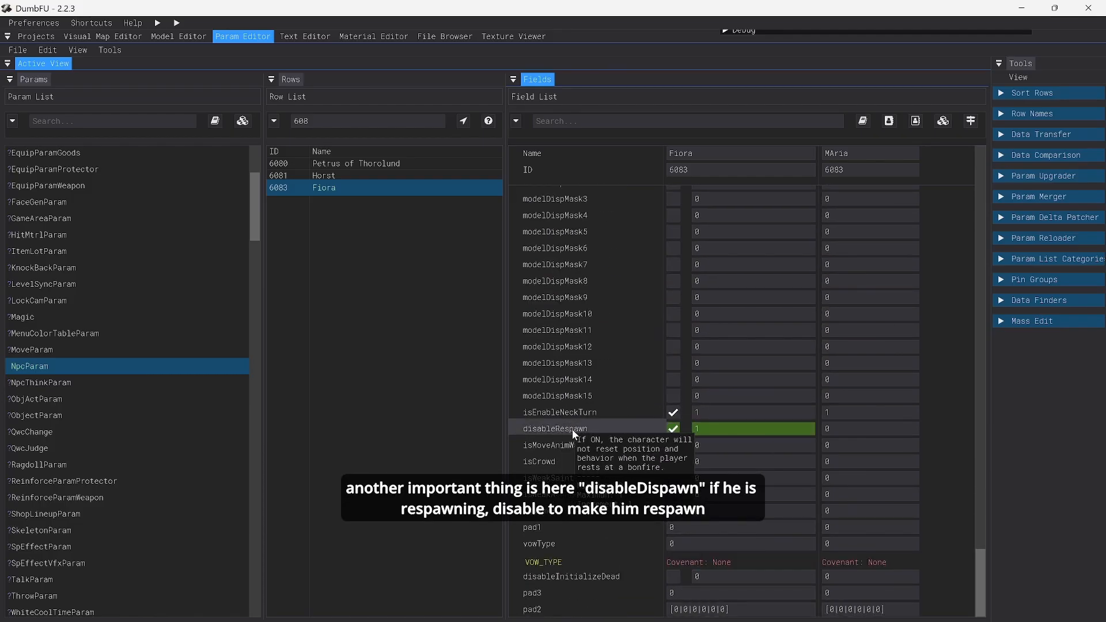
{"action": "left_click", "coordinate": [673, 429]}
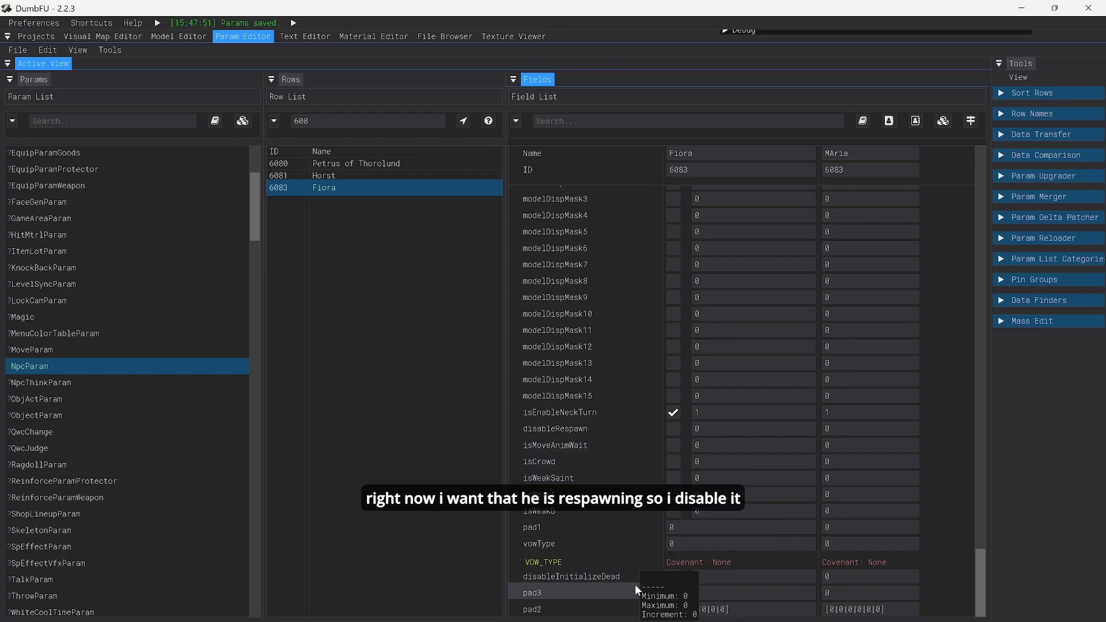
{"action": "scroll", "coordinate": [675, 524], "scroll_direction": "up", "scroll_amount": 10}
{"action": "key", "text": "ctrl+s"}
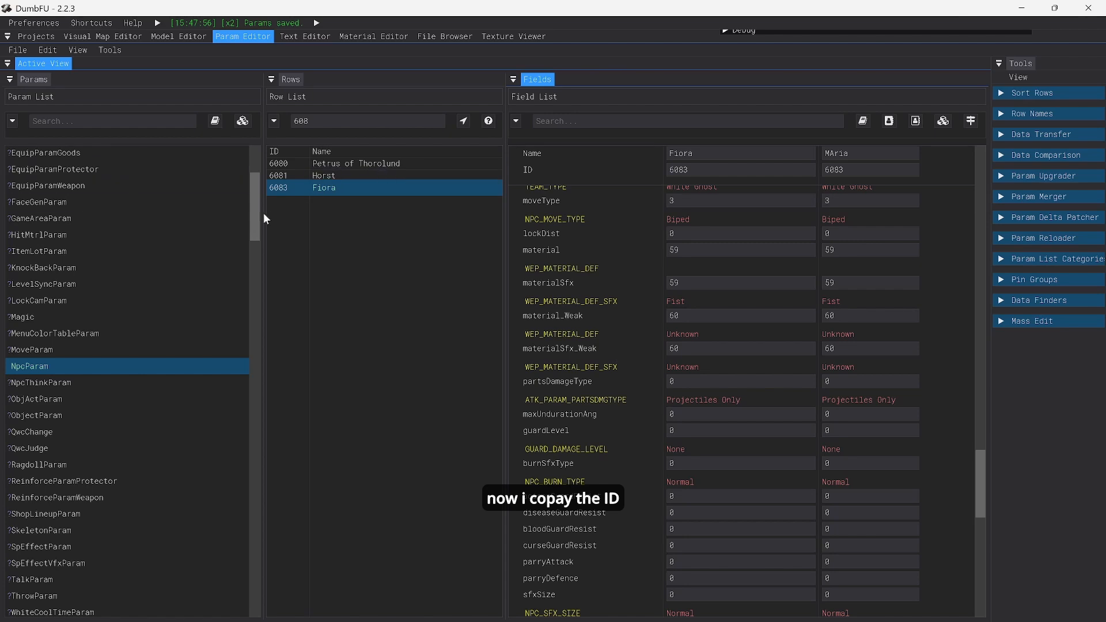
- Return to the Firelink Shrine map, set Fiora's NPC Param ID to 6083 and save the map
{"action": "scroll", "coordinate": [684, 194], "scroll_direction": "up", "scroll_amount": 8}
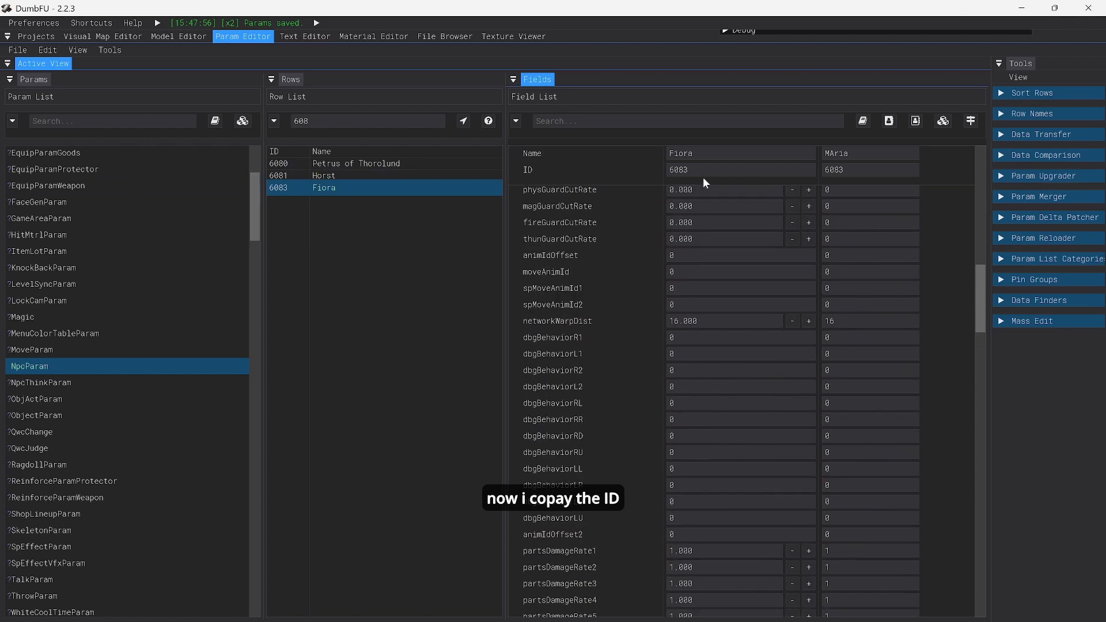
{"action": "left_click", "coordinate": [103, 36]}
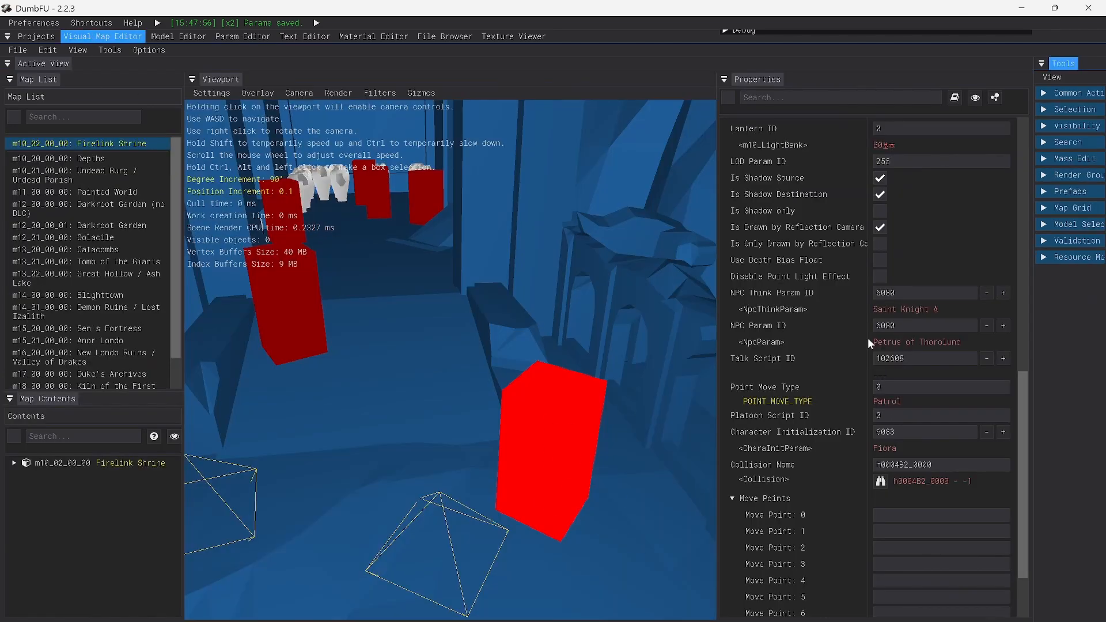
{"action": "left_click", "coordinate": [1004, 326]}
{"action": "left_click", "coordinate": [1003, 326]}
{"action": "left_click", "coordinate": [1003, 326]}
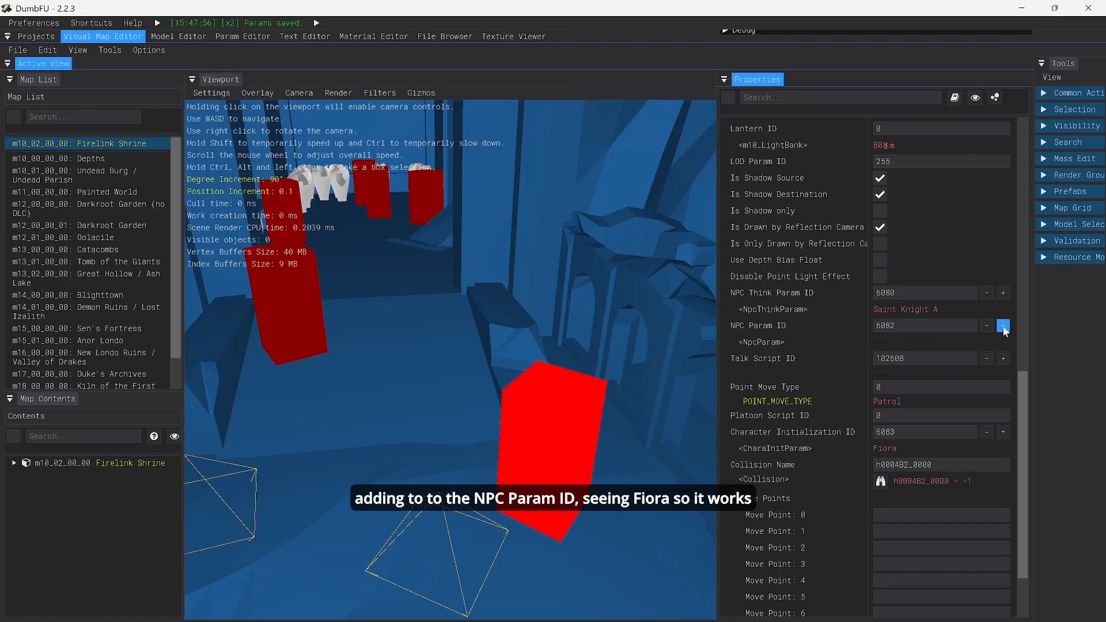
{"action": "key", "text": "ctrl+s"}
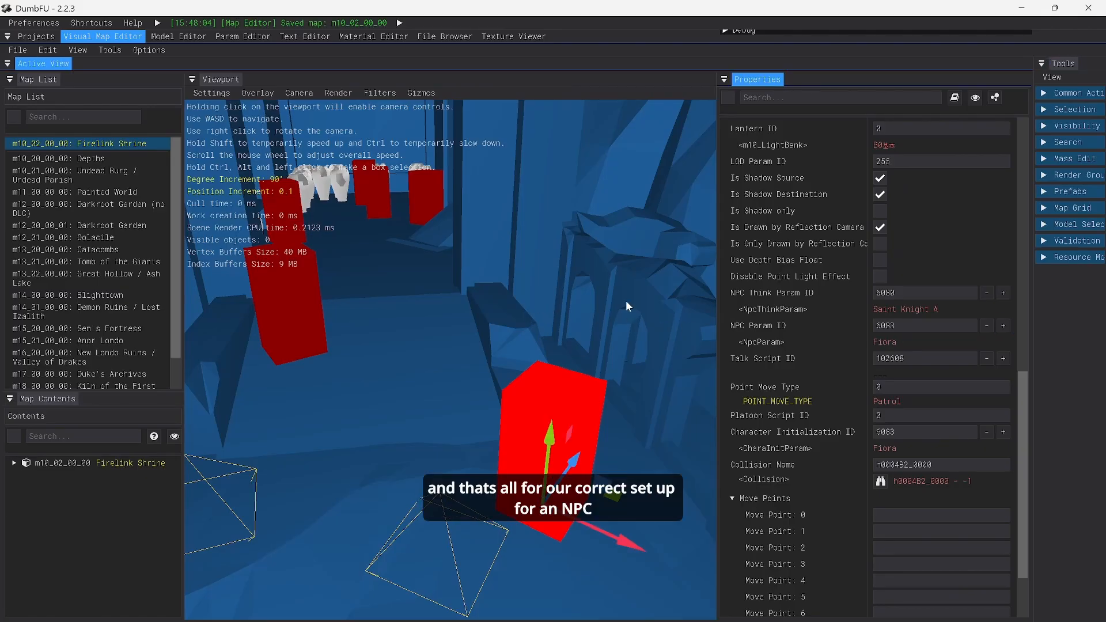
- Copy the Entity ID of the Fiora enemy c0000_0030
{"action": "right_click_drag", "start_coordinate": [567, 336], "coordinate": [614, 428]}
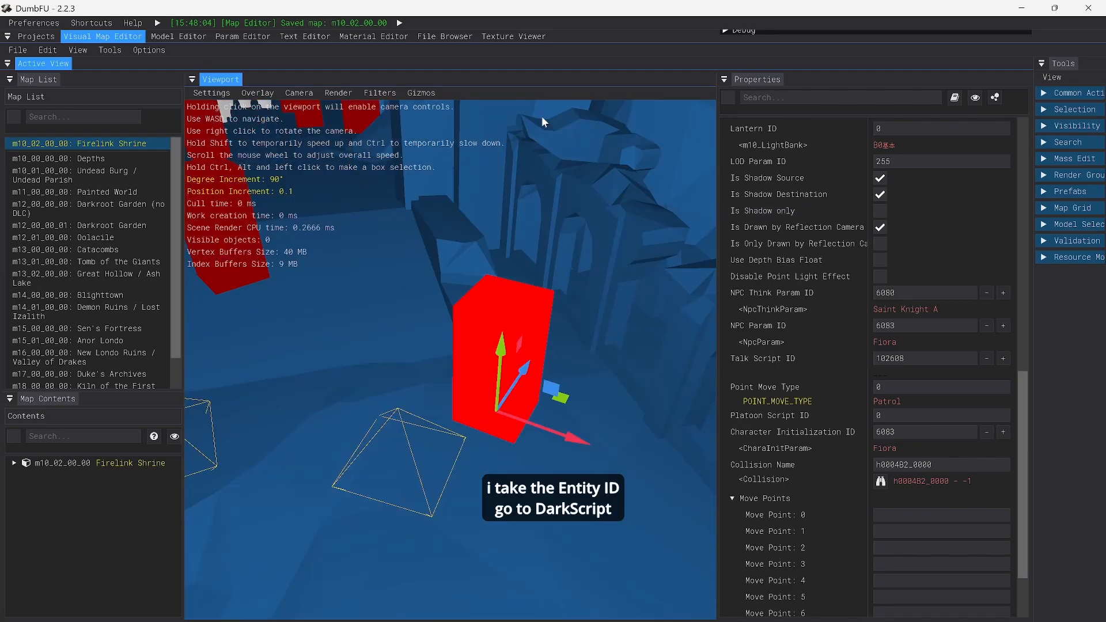
{"action": "scroll", "coordinate": [776, 219], "scroll_direction": "up", "scroll_amount": 8}
{"action": "double_click", "coordinate": [898, 462]}
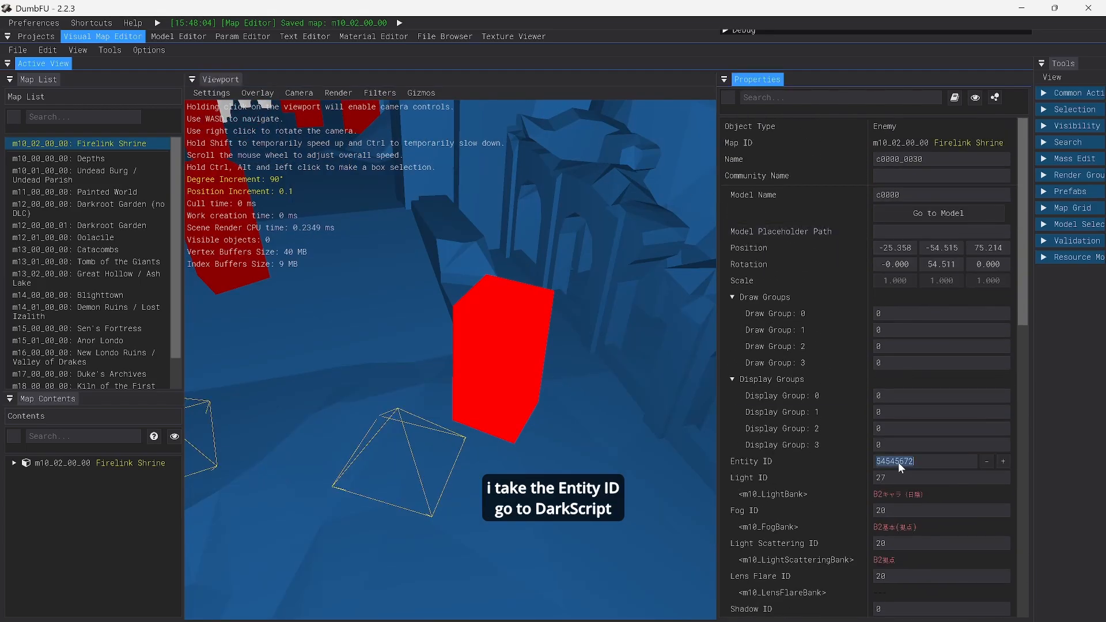
- Switch to DarkScript3, open common.emevd from the game's event folder with Dark Souls settings, and open the Firelink script m10_02_00_00.emevd.dcx
{"action": "left_click", "coordinate": [1021, 8]}
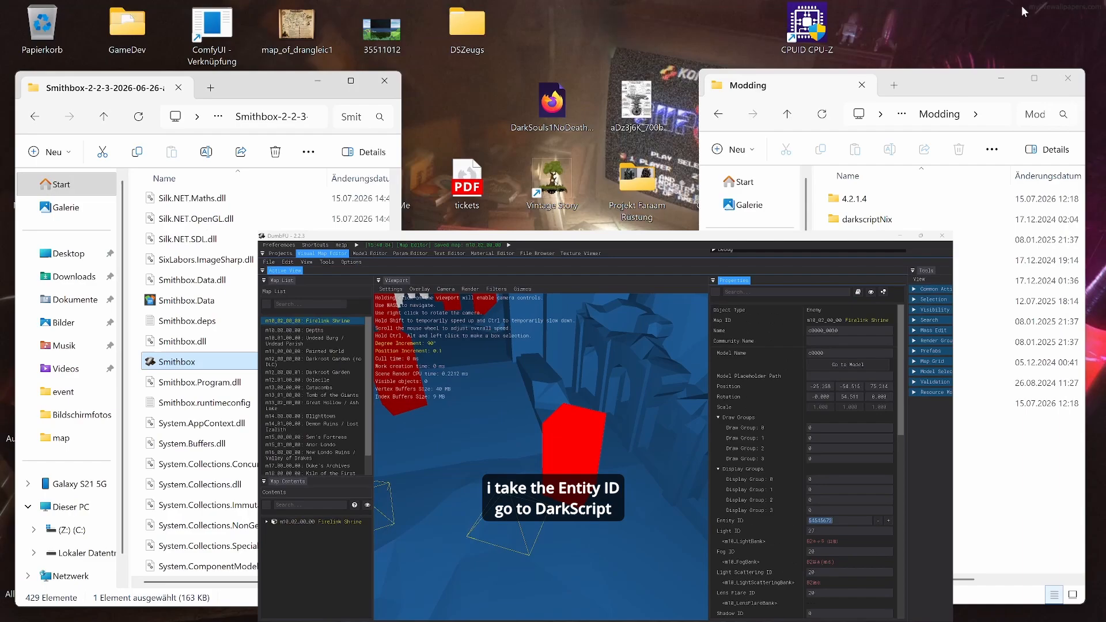
{"action": "double_click", "coordinate": [869, 322]}
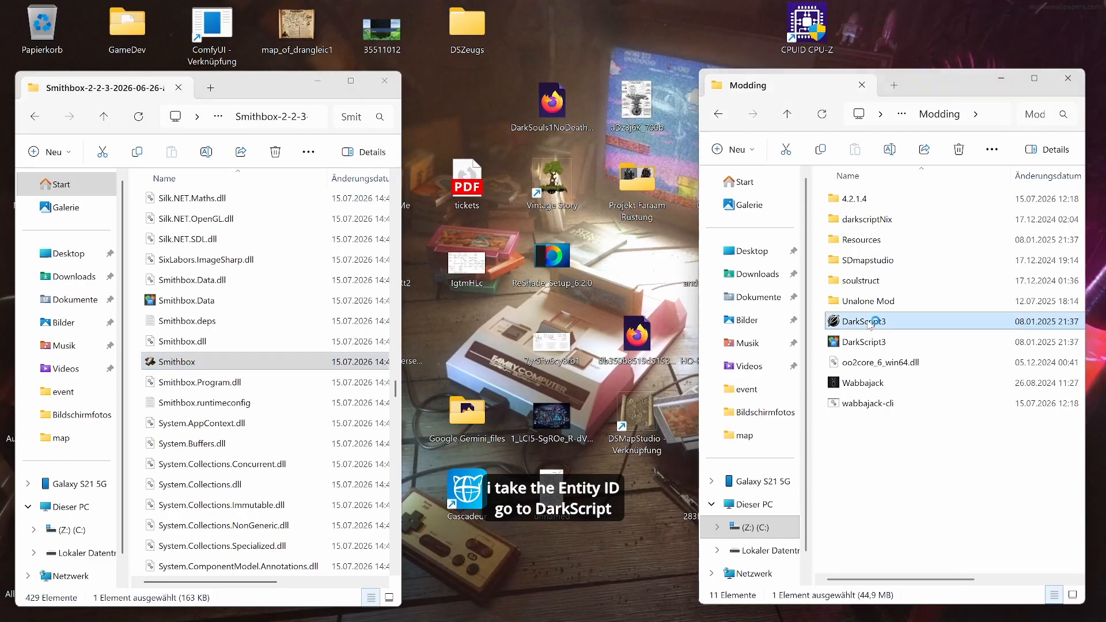
{"action": "left_click", "coordinate": [340, 132]}
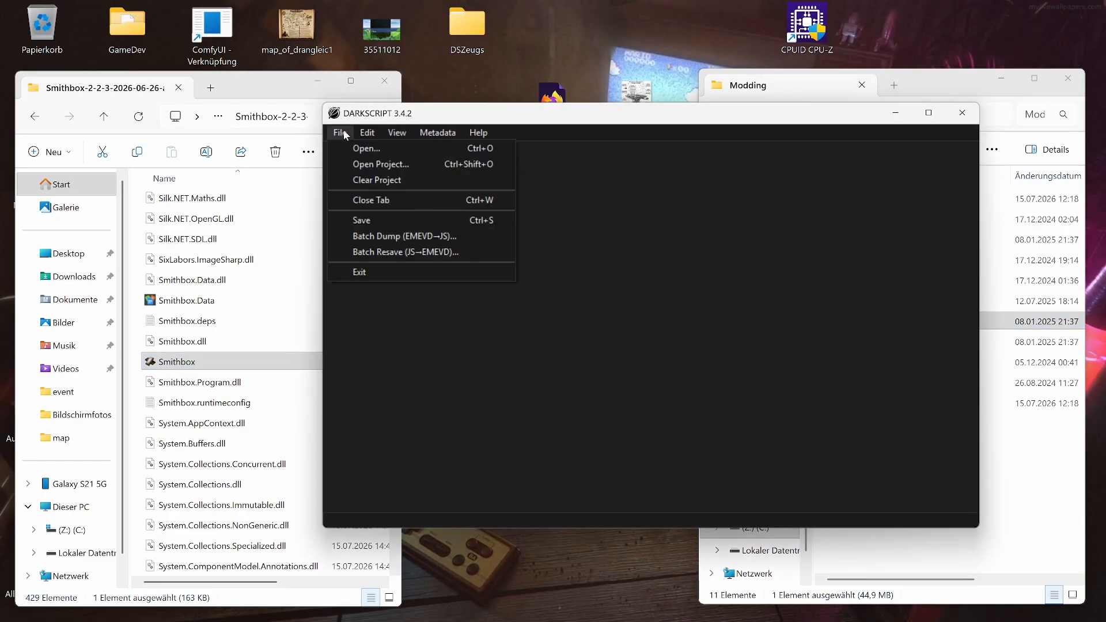
{"action": "left_click", "coordinate": [358, 149]}
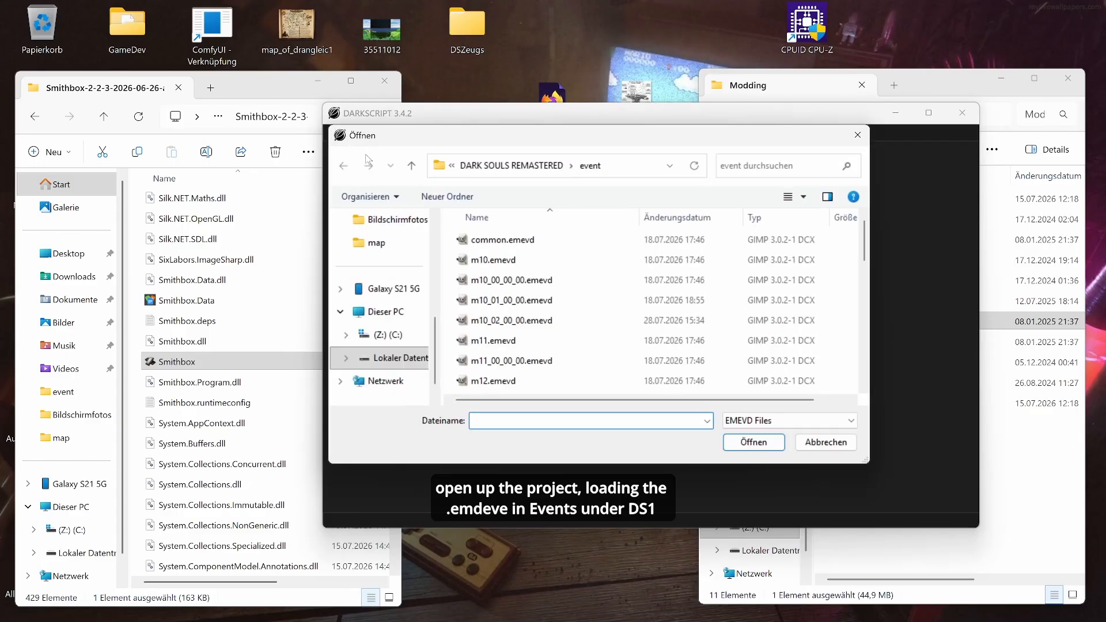
{"action": "double_click", "coordinate": [526, 242]}
{"action": "left_click", "coordinate": [638, 213]}
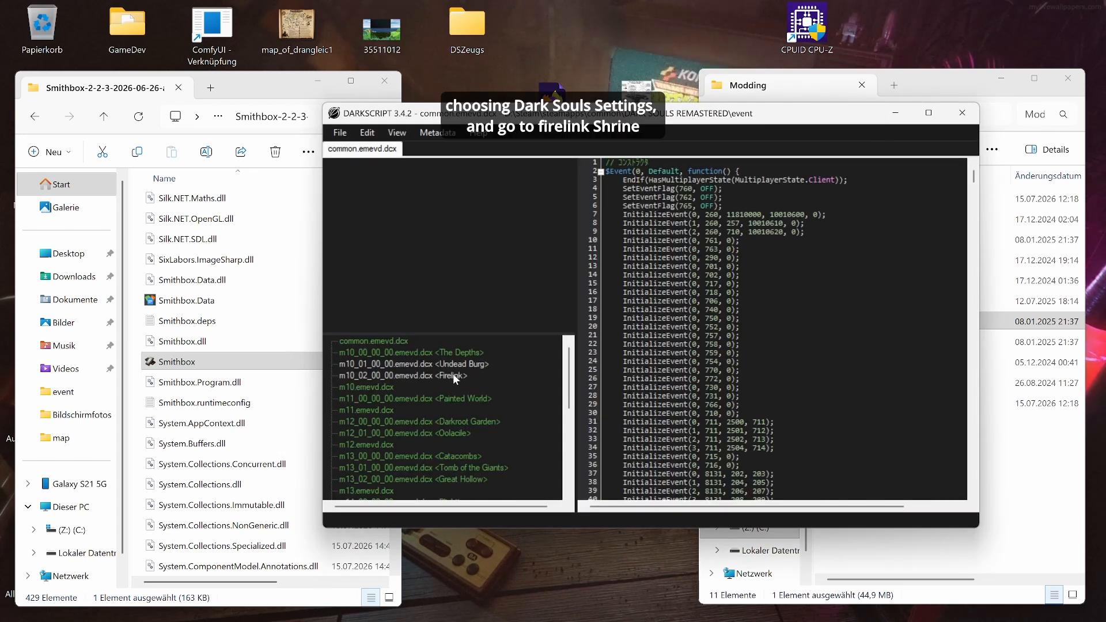
{"action": "double_click", "coordinate": [452, 375]}
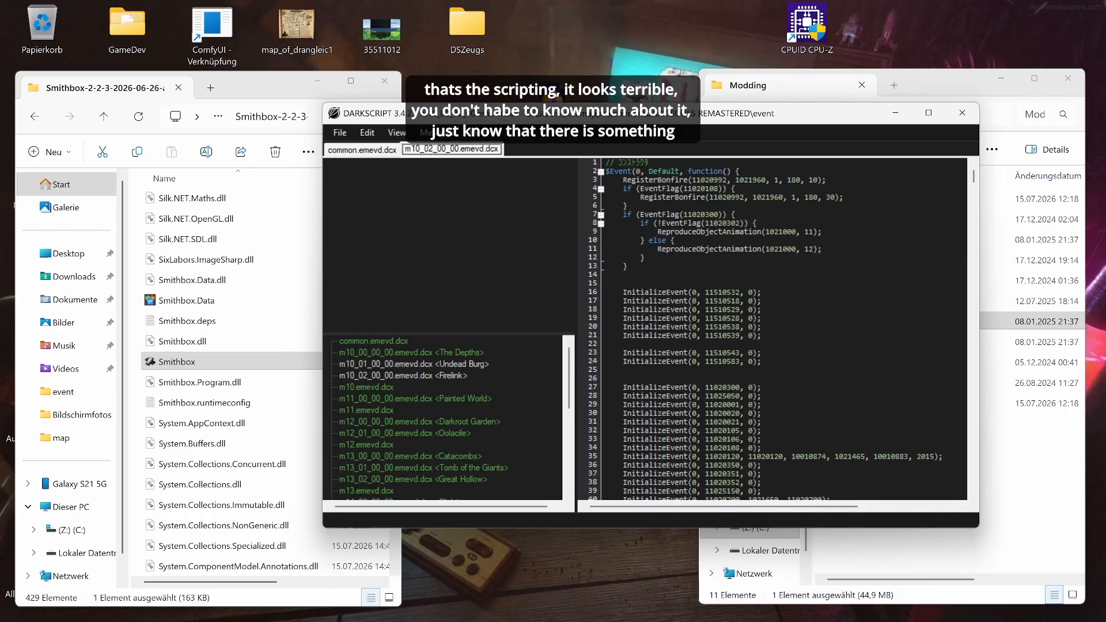
- Set the entity ID in the HPRatio condition of event 11510583, near the script's end, to 54545672
{"action": "left_click_drag", "start_coordinate": [974, 176], "coordinate": [959, 486]}
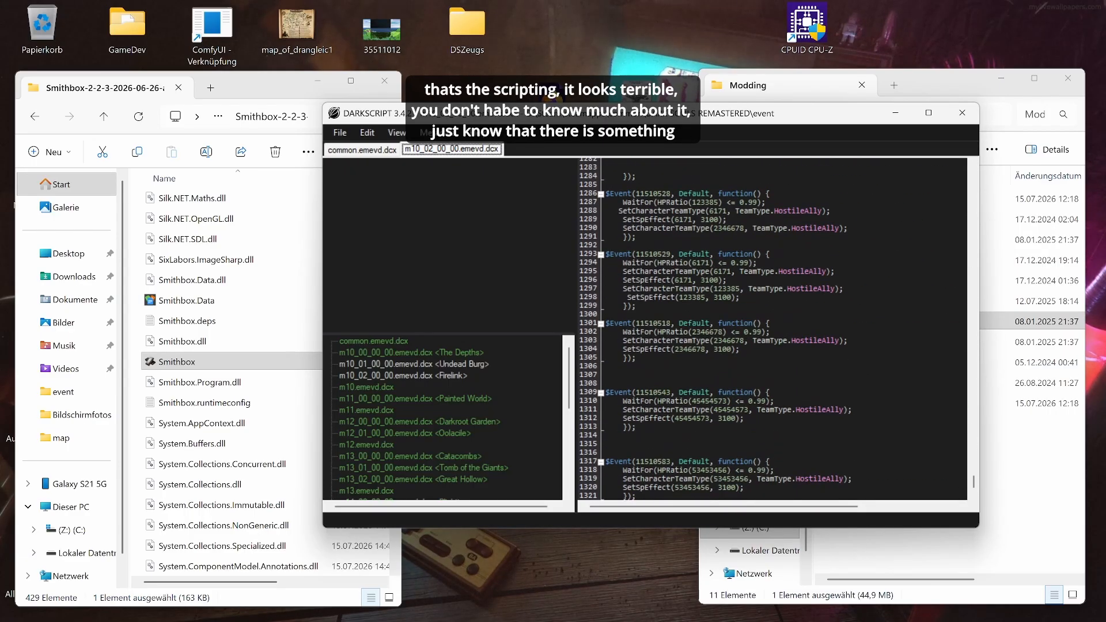
{"action": "left_click", "coordinate": [606, 444]}
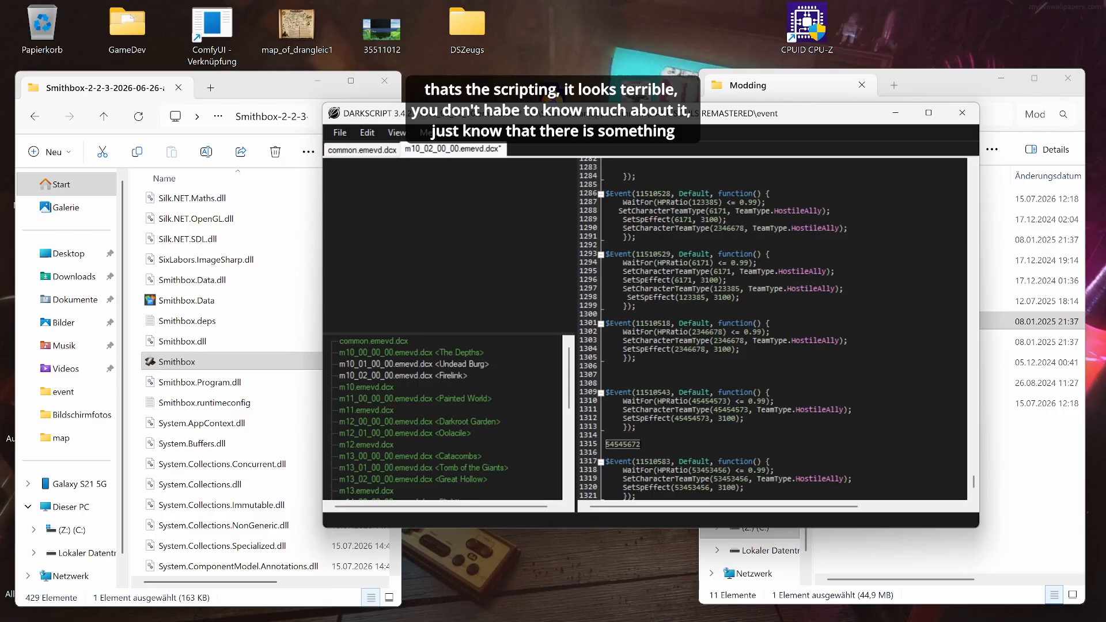
{"action": "left_click_drag", "start_coordinate": [638, 427], "coordinate": [559, 381]}
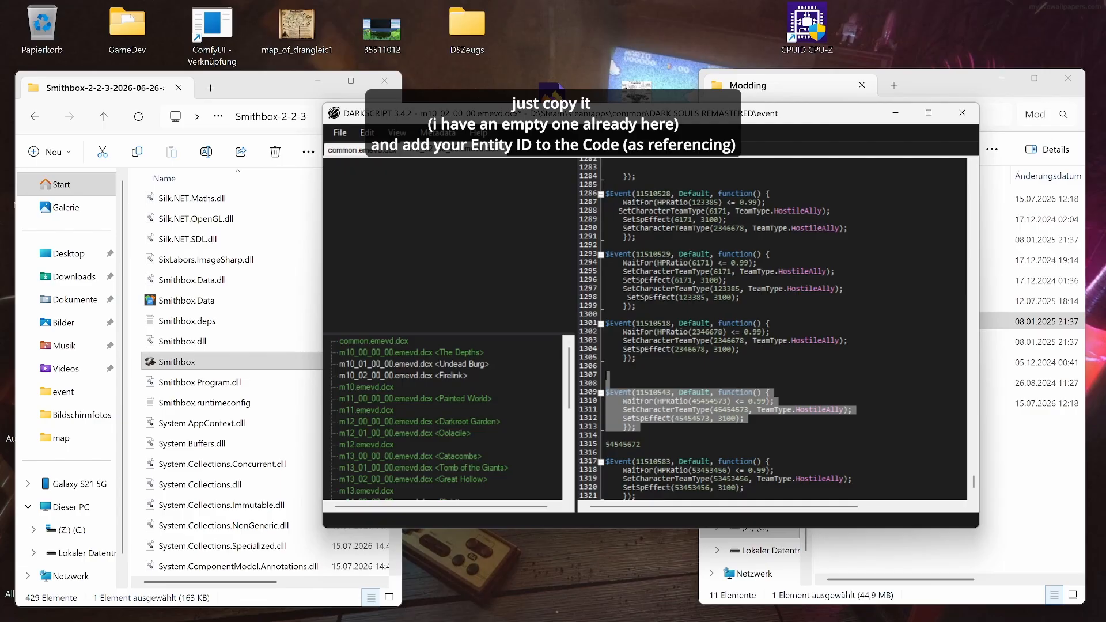
{"action": "left_click", "coordinate": [691, 462]}
{"action": "left_click_drag", "start_coordinate": [606, 435], "coordinate": [618, 444]}
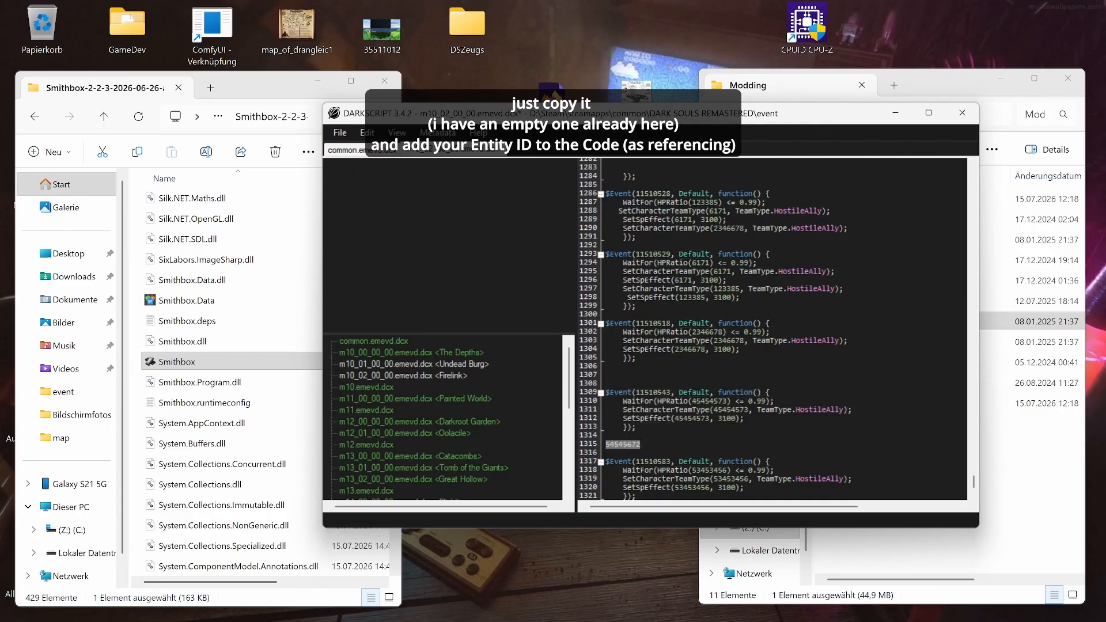
{"action": "key", "text": "ctrl+x"}
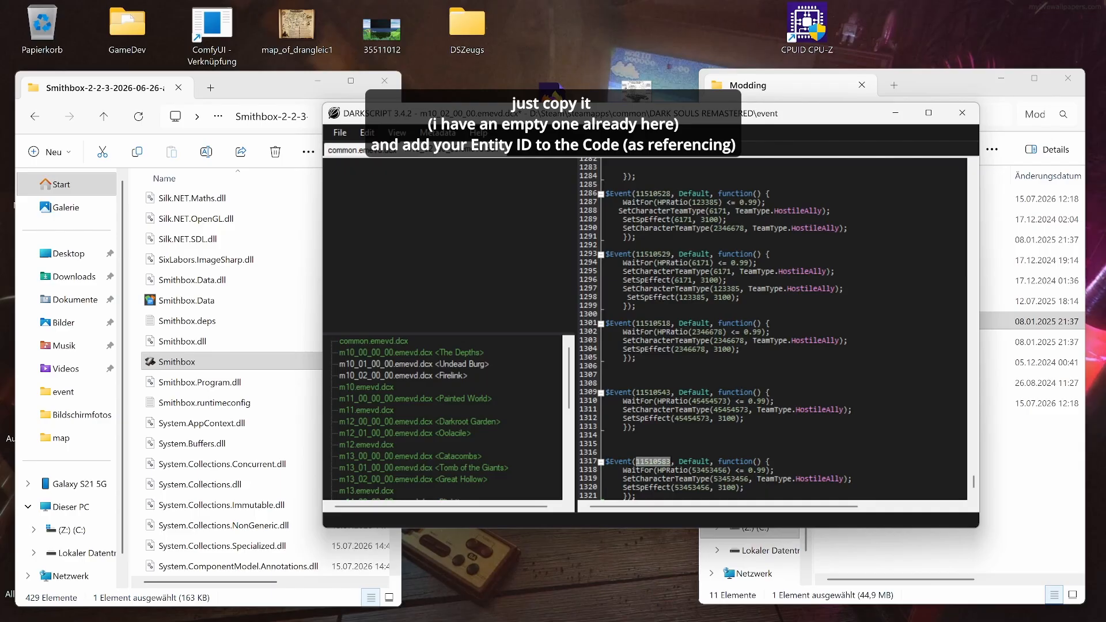
{"action": "double_click", "coordinate": [710, 470]}
{"action": "key", "text": "ctrl+v"}
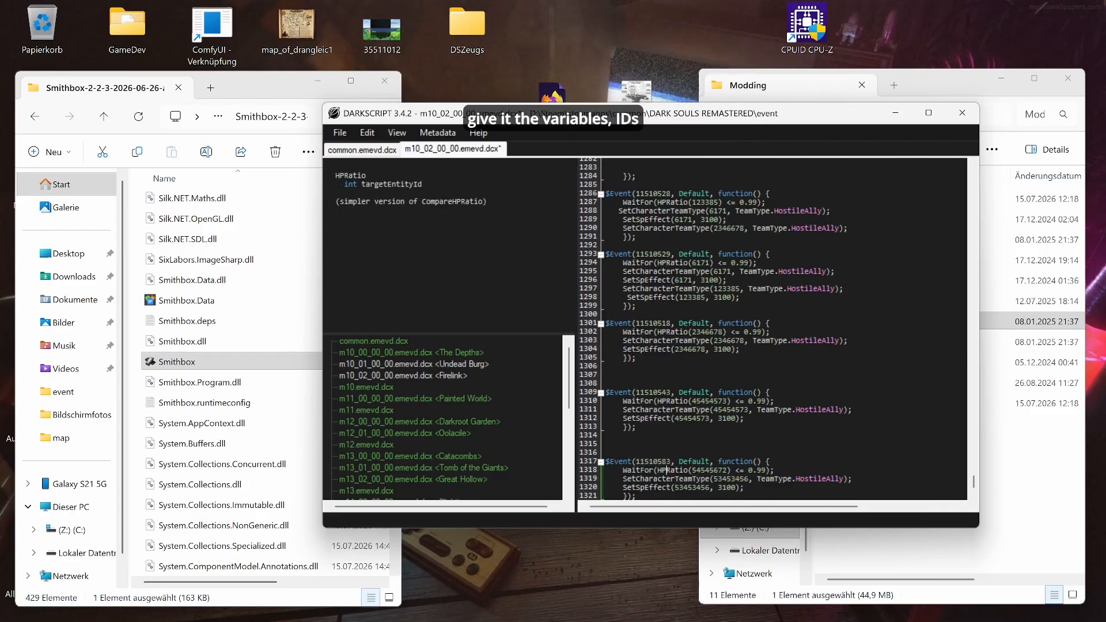
- Set the entity ID in event 11510583's SetCharacterTeamType and SetSpEffect lines to 54545672 and save the script
{"action": "left_click", "coordinate": [677, 478]}
{"action": "double_click", "coordinate": [730, 478]}
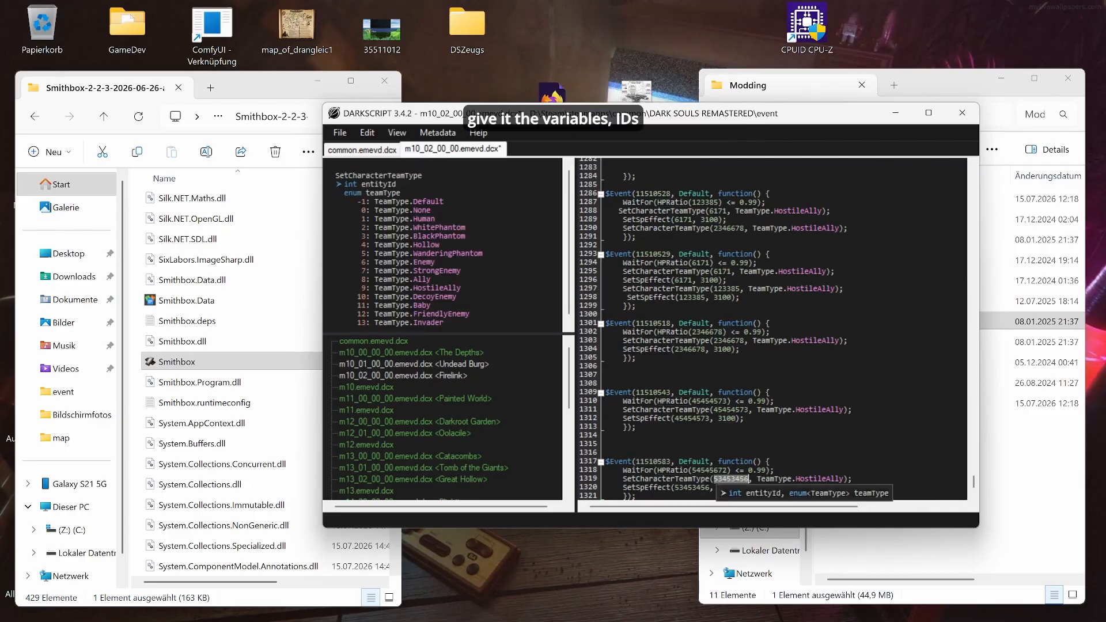
{"action": "key", "text": "ctrl+v"}
{"action": "double_click", "coordinate": [691, 488]}
{"action": "key", "text": "ctrl+v"}
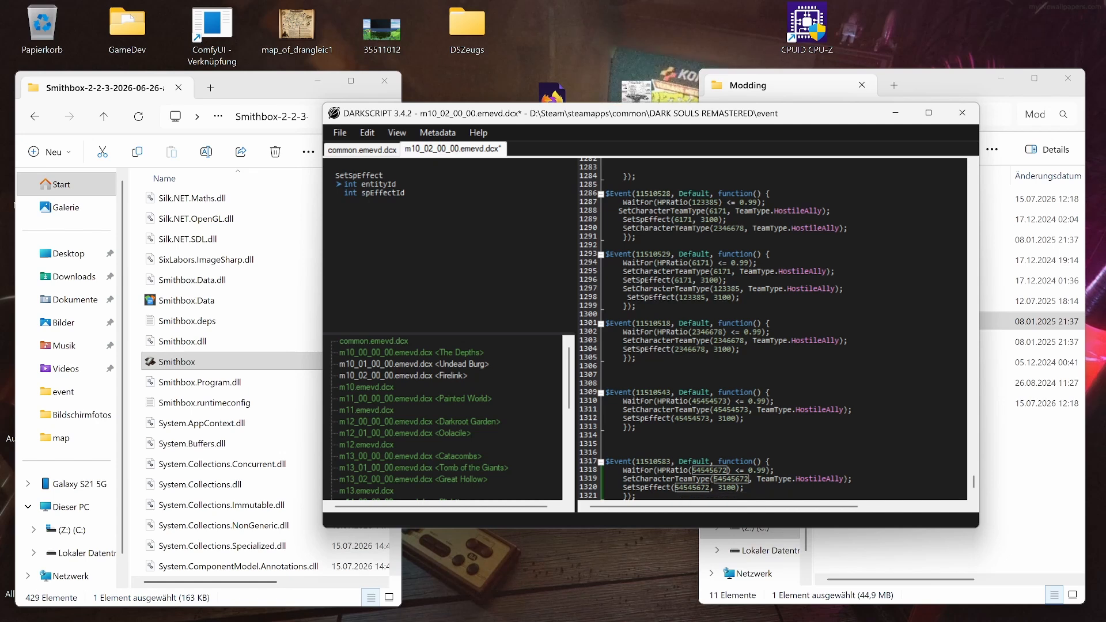
{"action": "key", "text": "ctrl+s"}
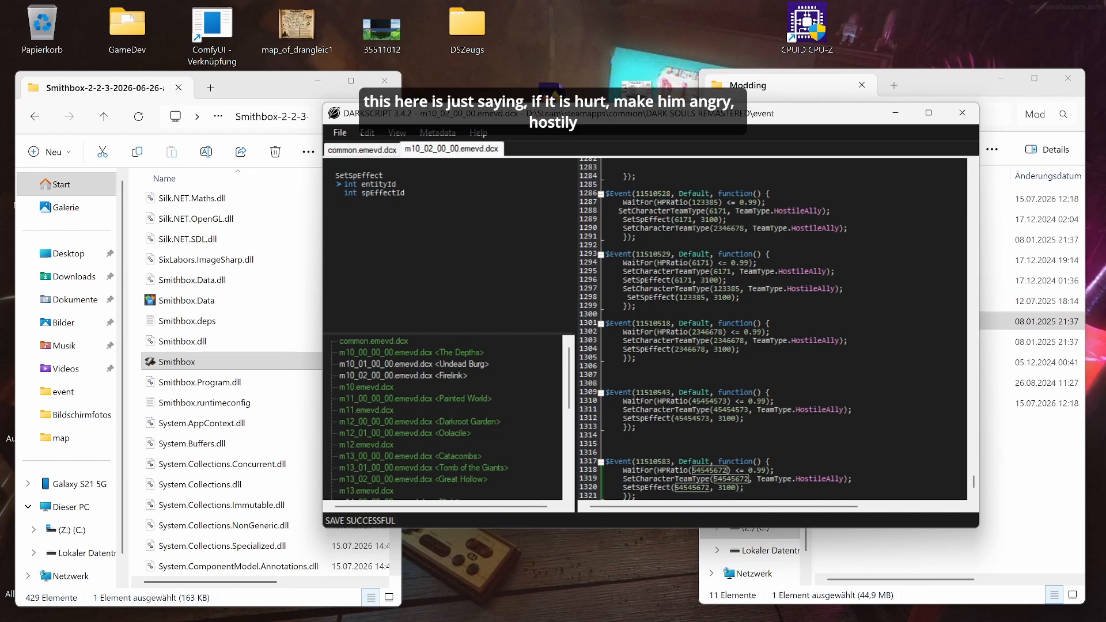
- Review the HP condition and team-type lines of the edited event and copy its event ID 11510583
{"action": "left_click_drag", "start_coordinate": [623, 470], "coordinate": [774, 470]}
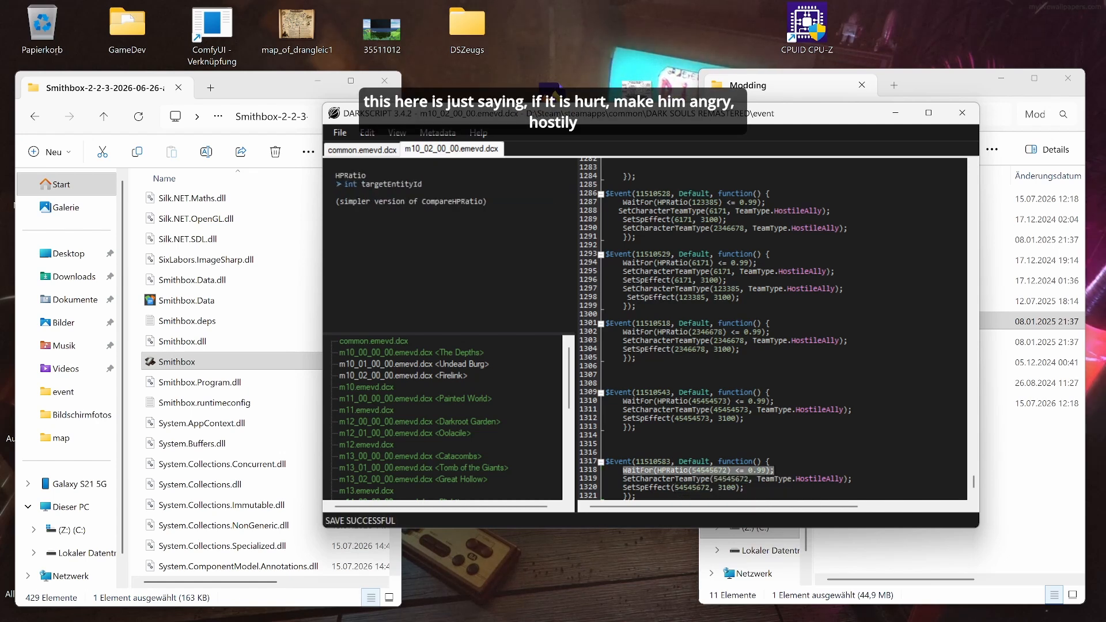
{"action": "left_click_drag", "start_coordinate": [619, 479], "coordinate": [851, 478]}
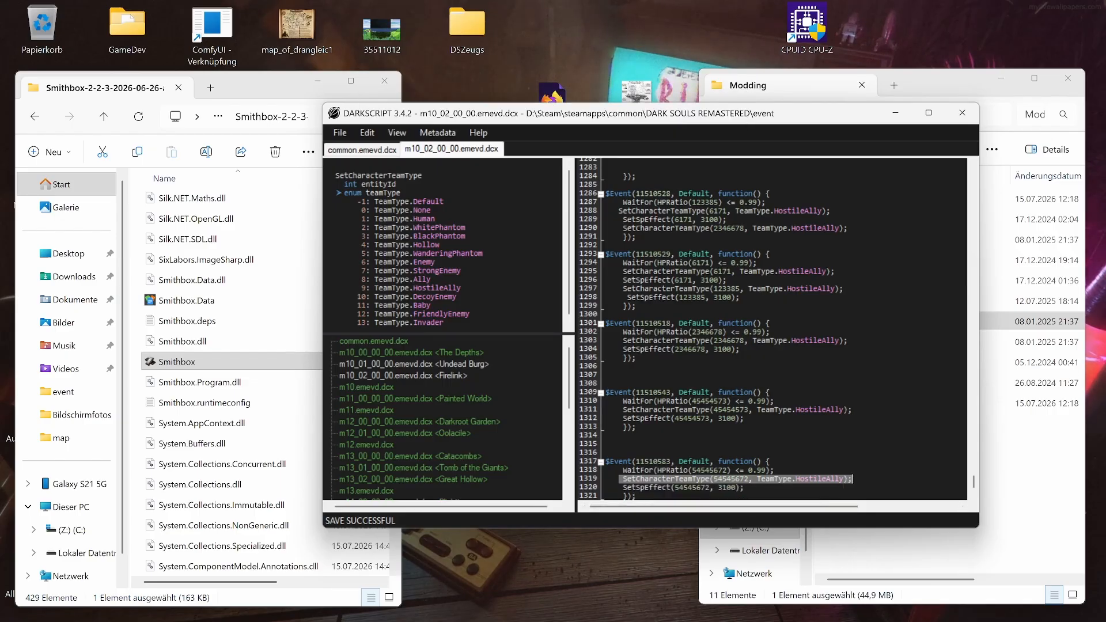
{"action": "double_click", "coordinate": [653, 461]}
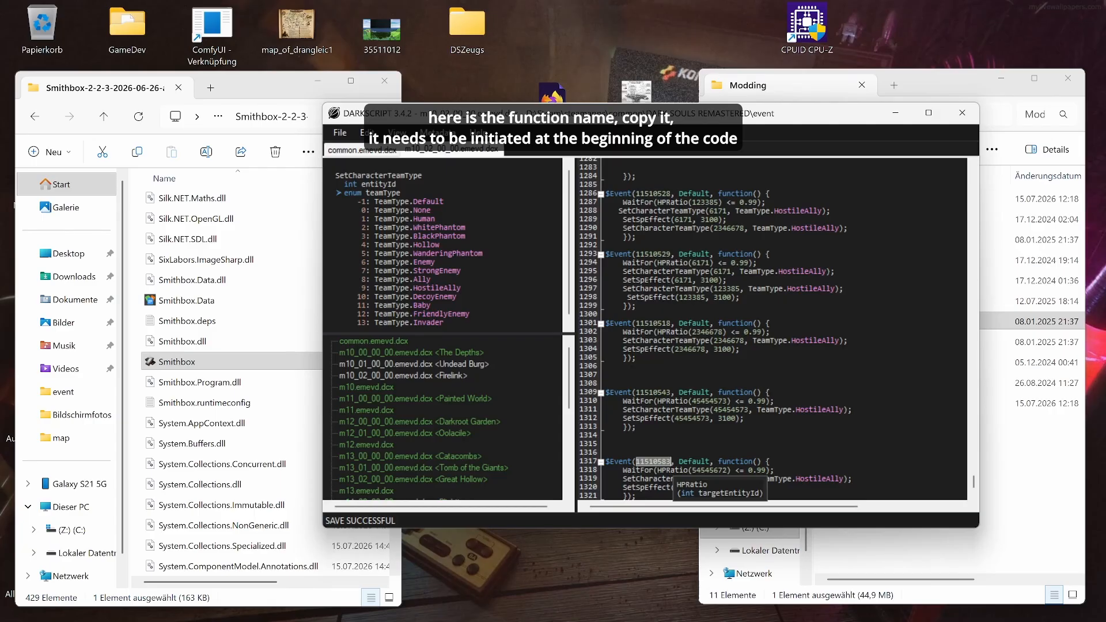
- Examine Event 0 and Event 50 as places for initializing the copied event
{"action": "left_click_drag", "start_coordinate": [973, 481], "coordinate": [974, 173]}
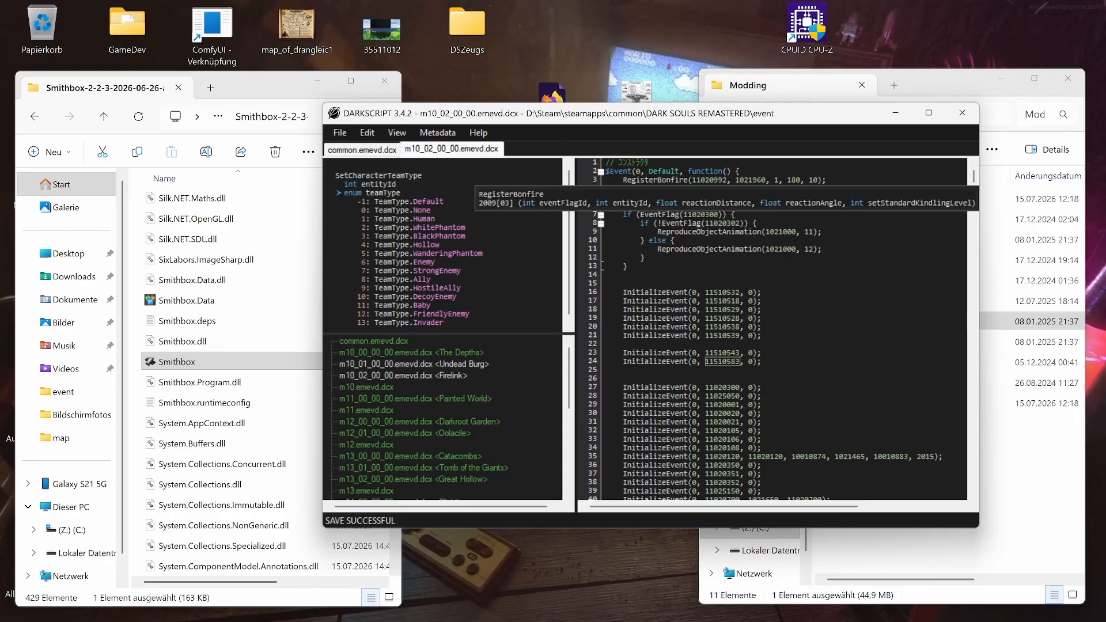
{"action": "left_click_drag", "start_coordinate": [614, 171], "coordinate": [649, 171]}
{"action": "scroll", "coordinate": [761, 328], "scroll_direction": "down", "scroll_amount": 20}
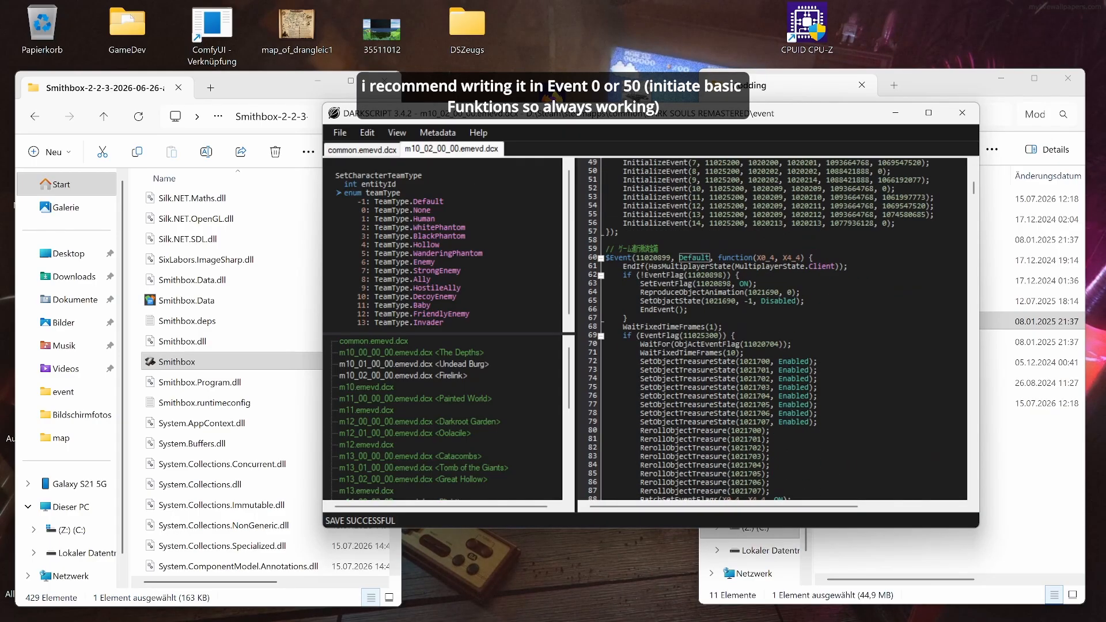
{"action": "scroll", "coordinate": [771, 329], "scroll_direction": "down", "scroll_amount": 9}
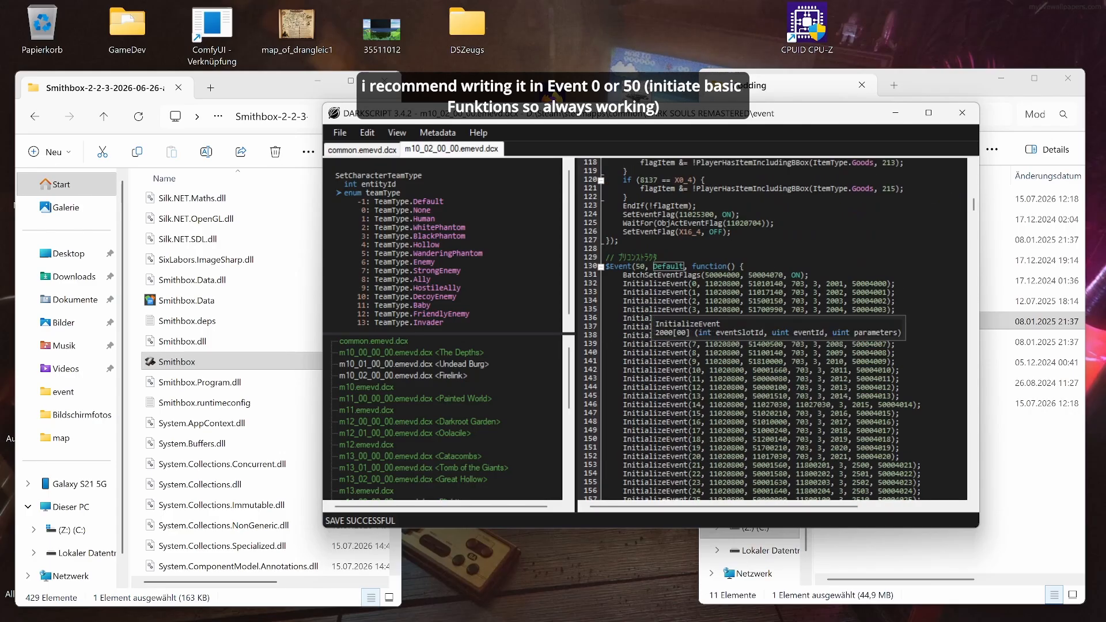
{"action": "scroll", "coordinate": [772, 329], "scroll_direction": "up", "scroll_amount": 20}
{"action": "scroll", "coordinate": [619, 292], "scroll_direction": "up", "scroll_amount": 20}
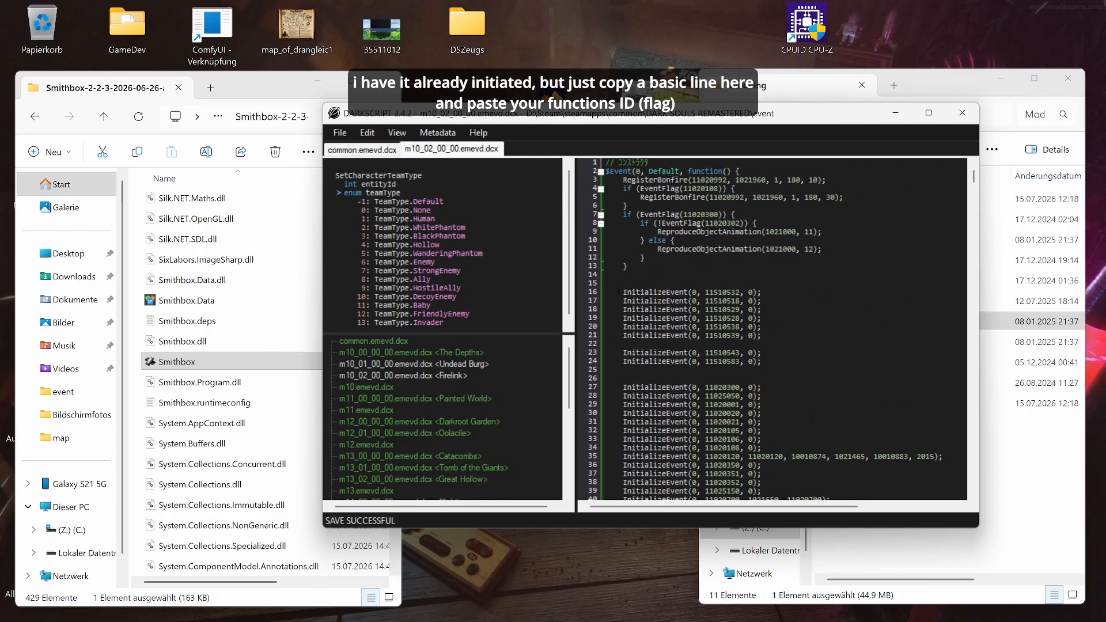
- Paste event ID 11510583 into the InitializeEvent call on line 24 of Event 0 and save the script
{"action": "double_click", "coordinate": [724, 361]}
{"action": "key", "text": "ctrl+v"}
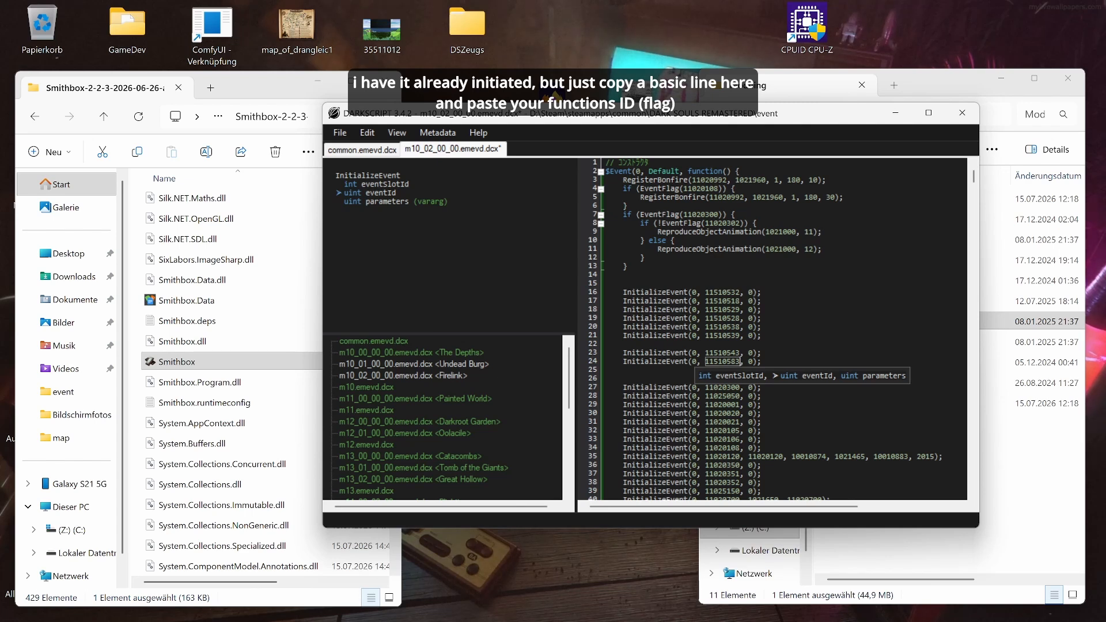
{"action": "key", "text": "Home"}
{"action": "key", "text": "shift+End"}
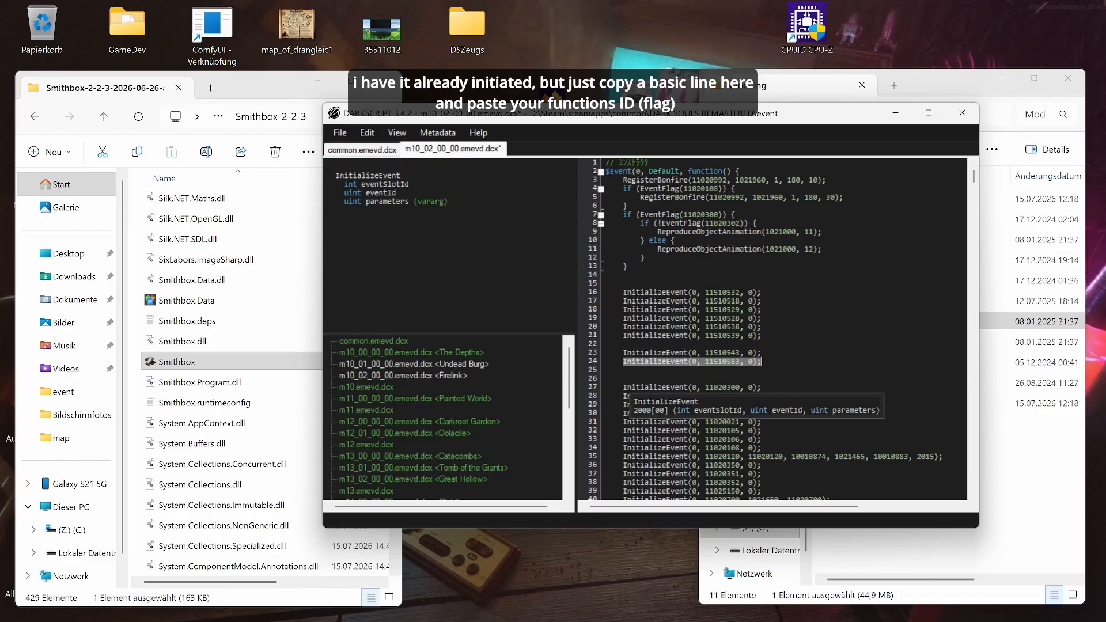
{"action": "key", "text": "ctrl+s"}
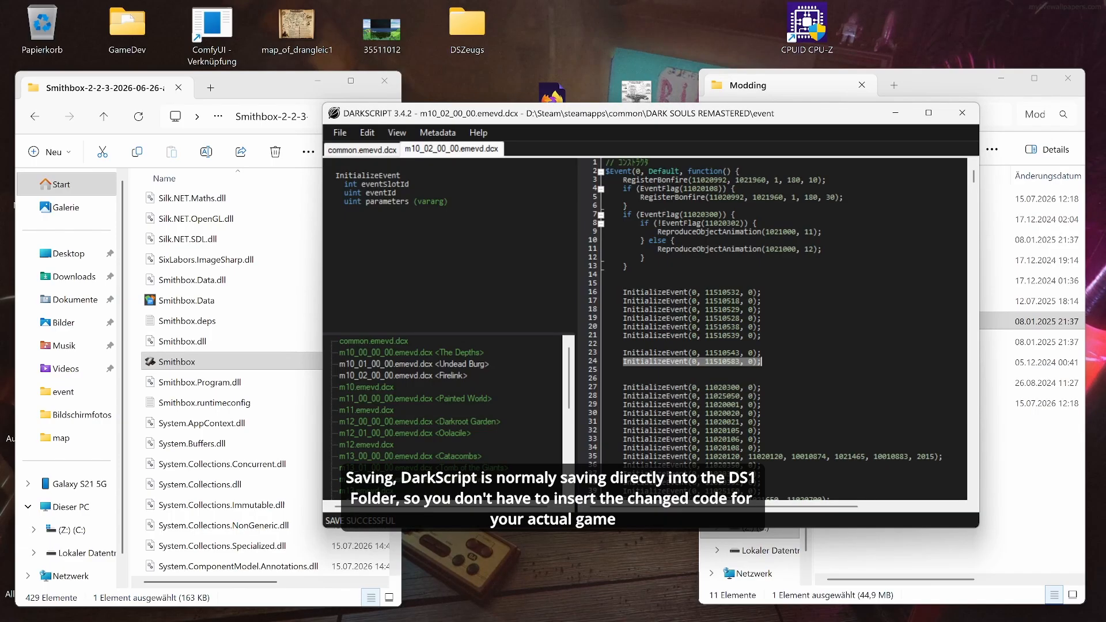
- Close DarkScript, switch back to the DumbFU project in Smithbox and show the project configuration with its directories
{"action": "left_click", "coordinate": [963, 114]}
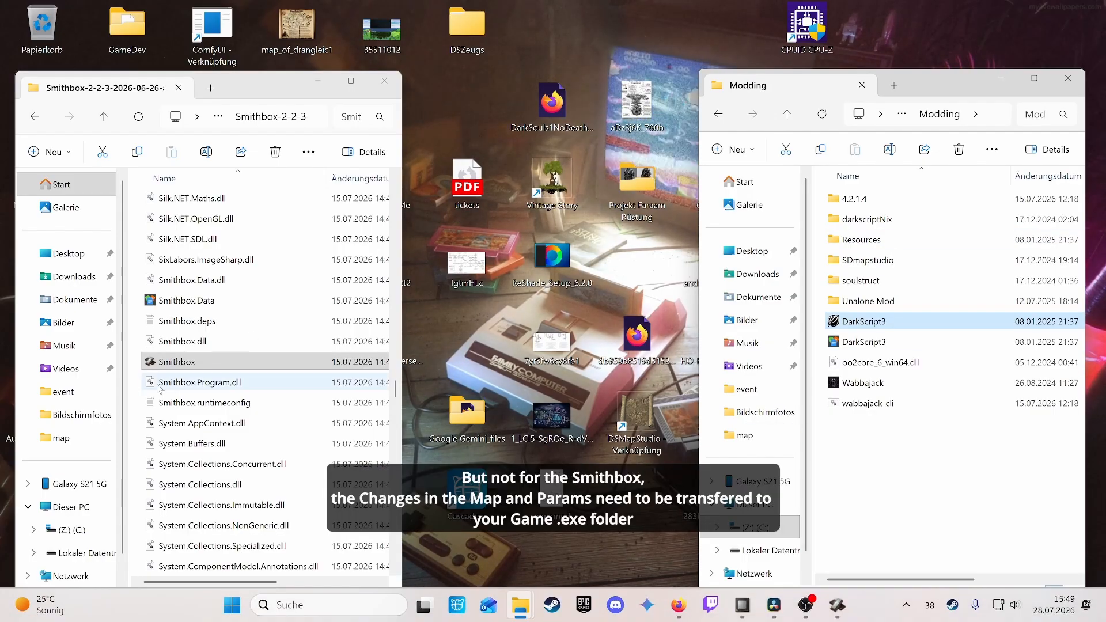
{"action": "mouse_move", "coordinate": [522, 605]}
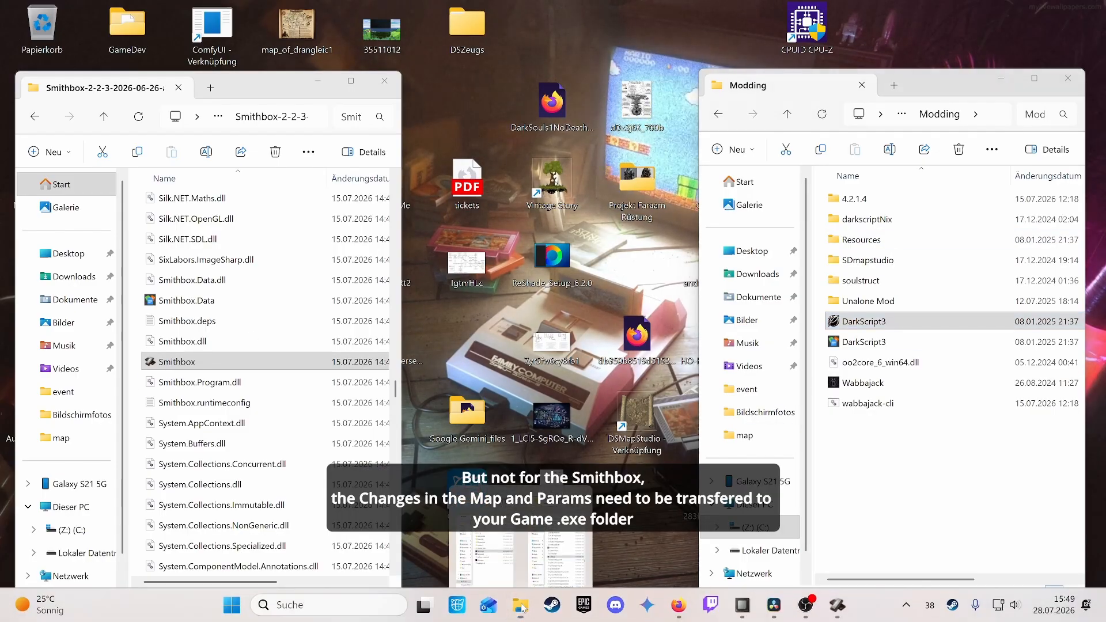
{"action": "left_click", "coordinate": [837, 611]}
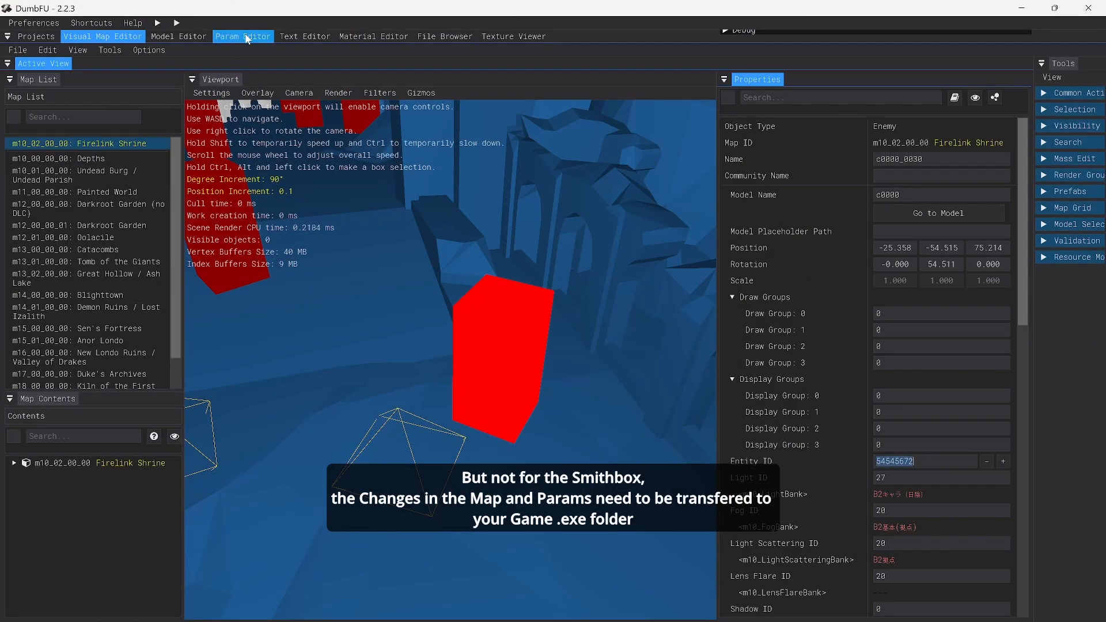
{"action": "left_click", "coordinate": [37, 37]}
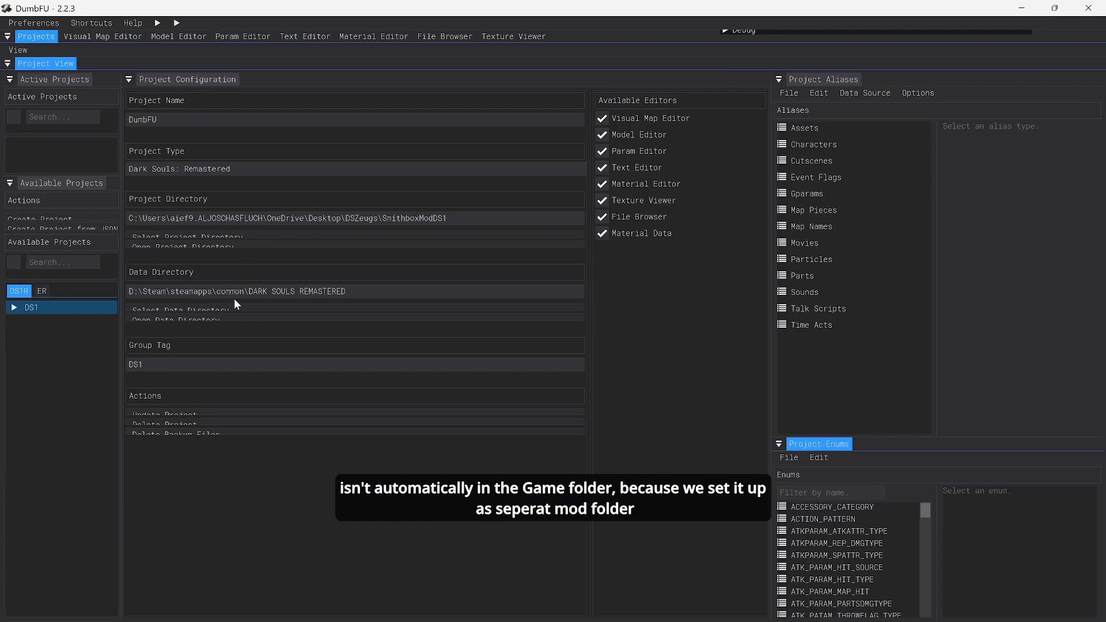
- Open the DumbFU project directory and the game's data directory in File Explorer and arrange the two folder windows side by side
{"action": "left_click", "coordinate": [232, 244]}
{"action": "left_click_drag", "start_coordinate": [361, 65], "coordinate": [480, 59]}
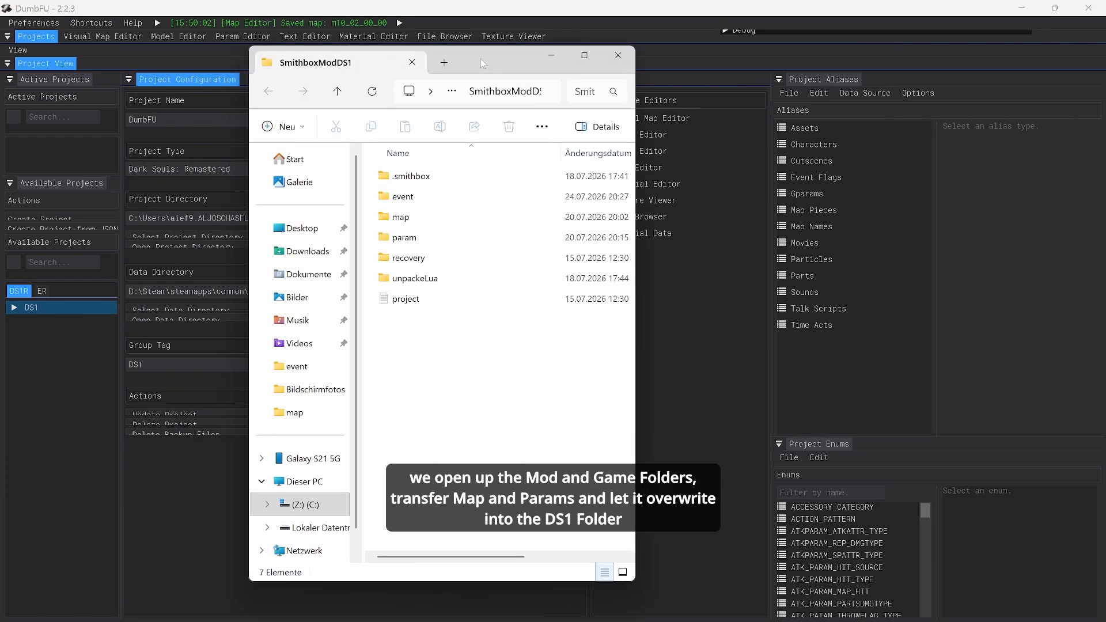
{"action": "left_click", "coordinate": [210, 319]}
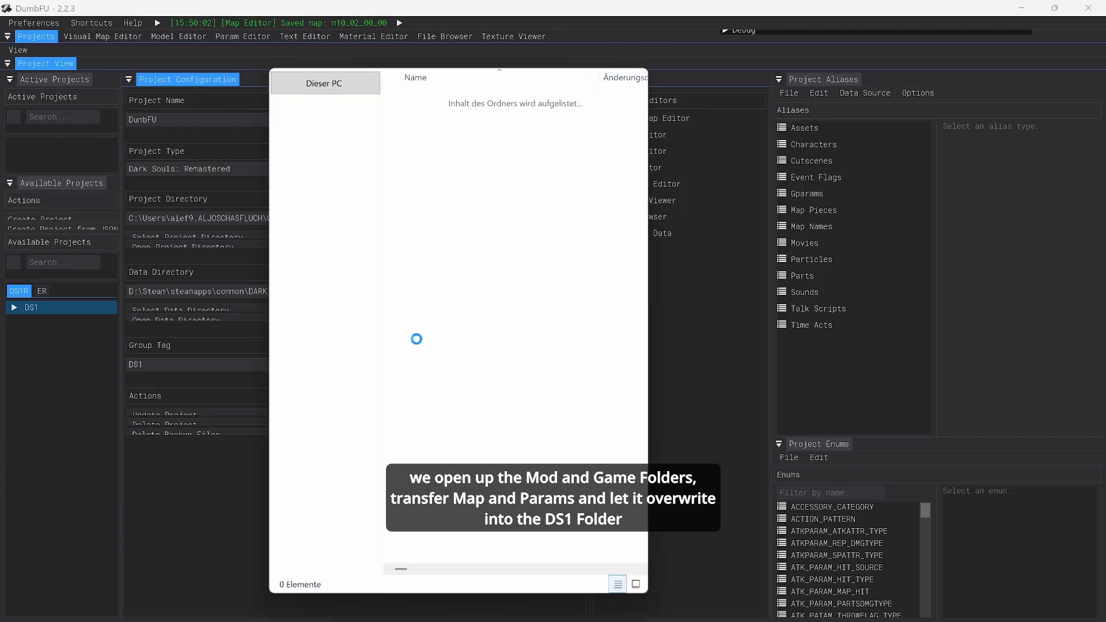
{"action": "key", "text": "super"}
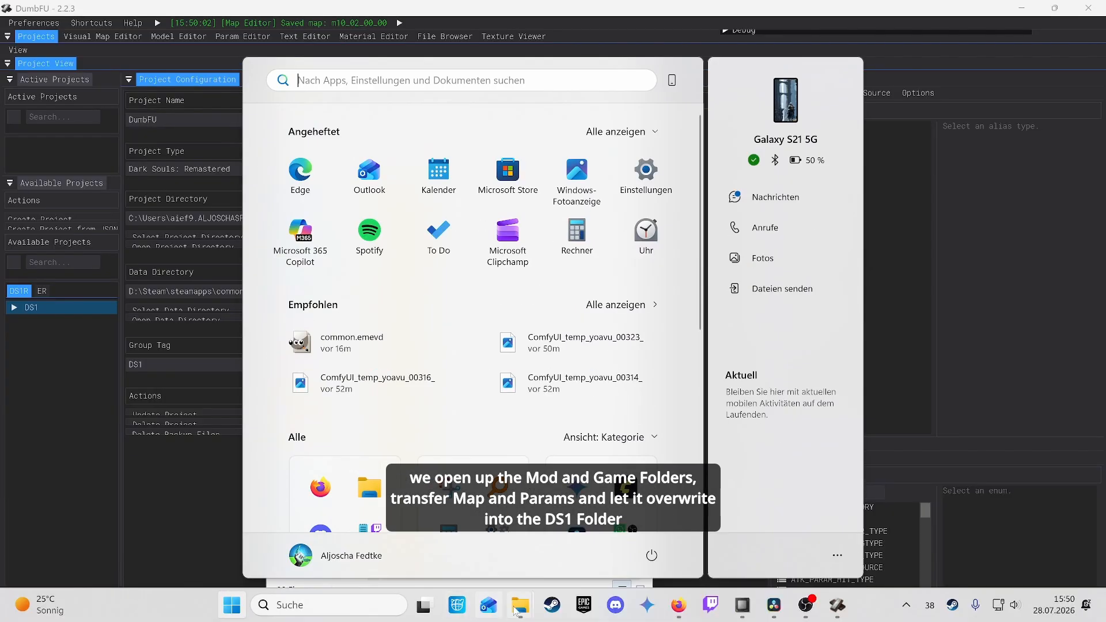
{"action": "mouse_move", "coordinate": [521, 604]}
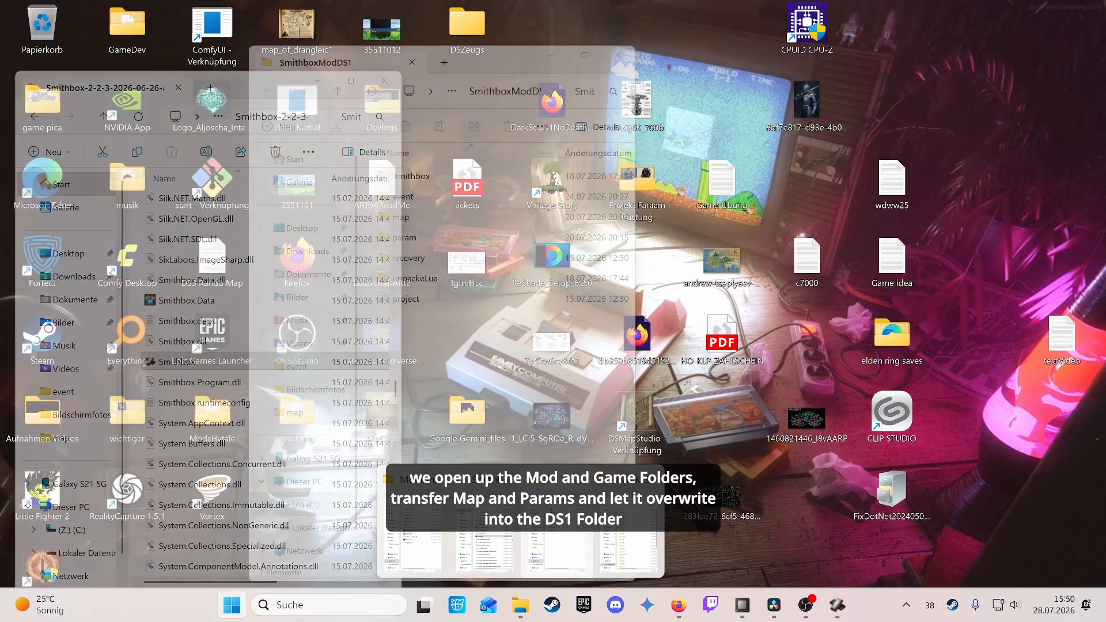
{"action": "left_click", "coordinate": [572, 506]}
{"action": "left_click_drag", "start_coordinate": [502, 71], "coordinate": [920, 85]}
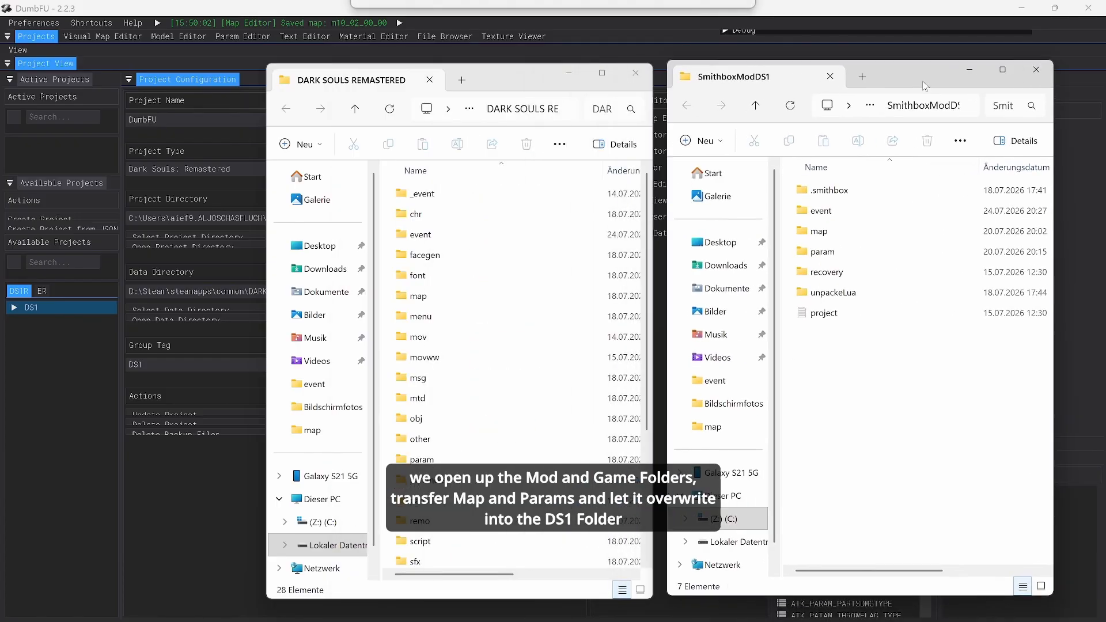
- Copy the map and param folders from SmithboxModDS1 into the DARK SOULS REMASTERED folder, replacing the existing files, and close both folder windows
{"action": "scroll", "coordinate": [511, 359], "scroll_direction": "down", "scroll_amount": 3}
{"action": "left_click", "coordinate": [842, 259]}
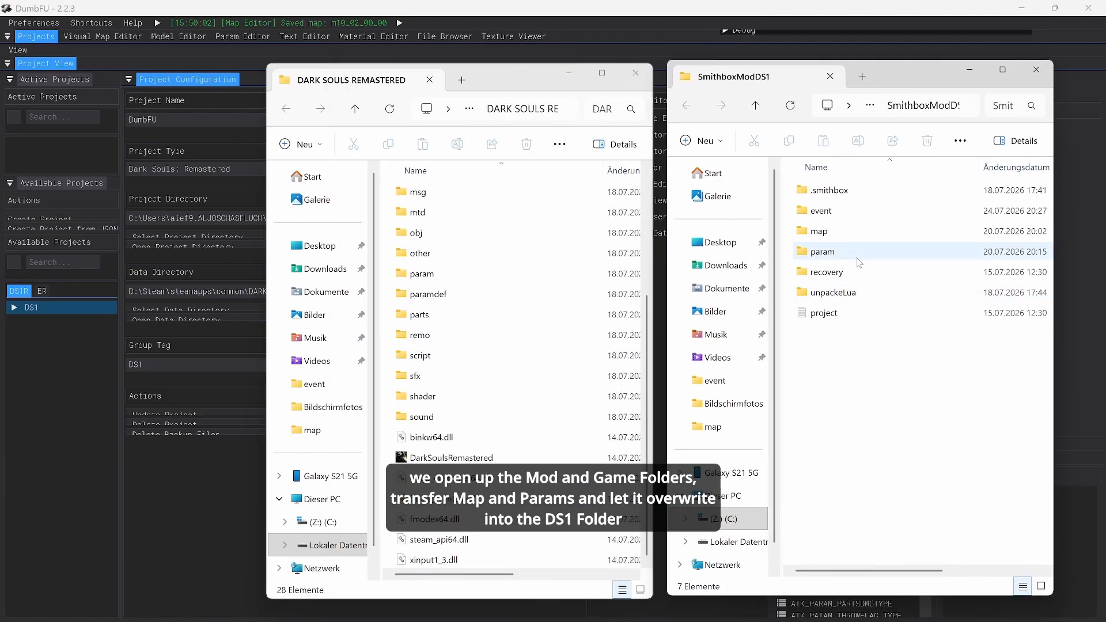
{"action": "left_click", "coordinate": [844, 231], "text": "ctrl"}
{"action": "left_click_drag", "start_coordinate": [824, 233], "coordinate": [450, 489]}
{"action": "left_click", "coordinate": [498, 344]}
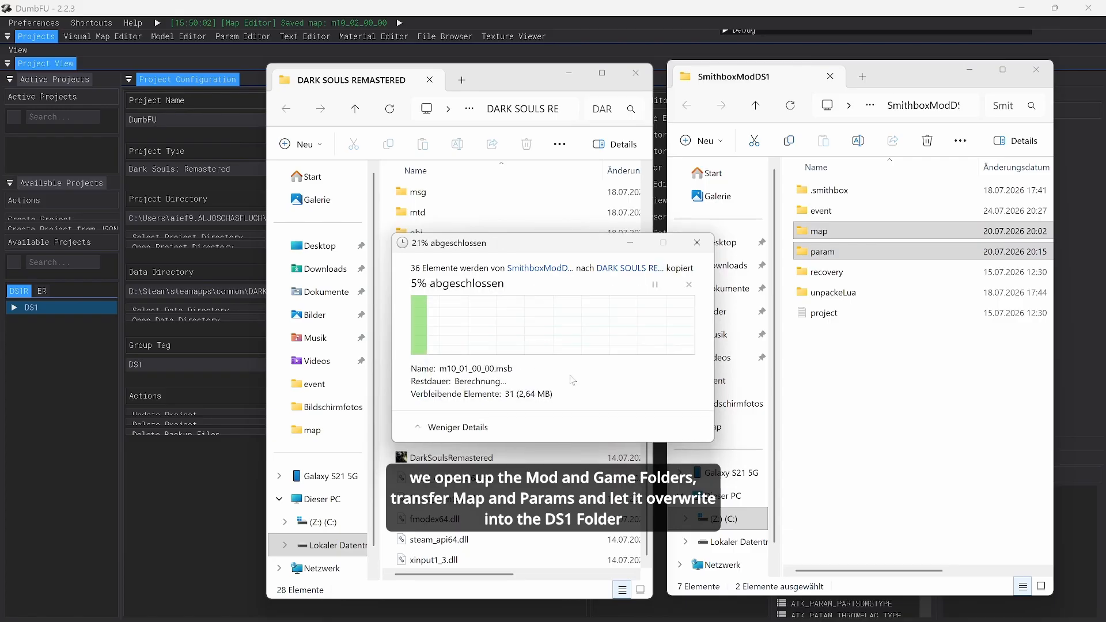
{"action": "left_click", "coordinate": [1025, 447]}
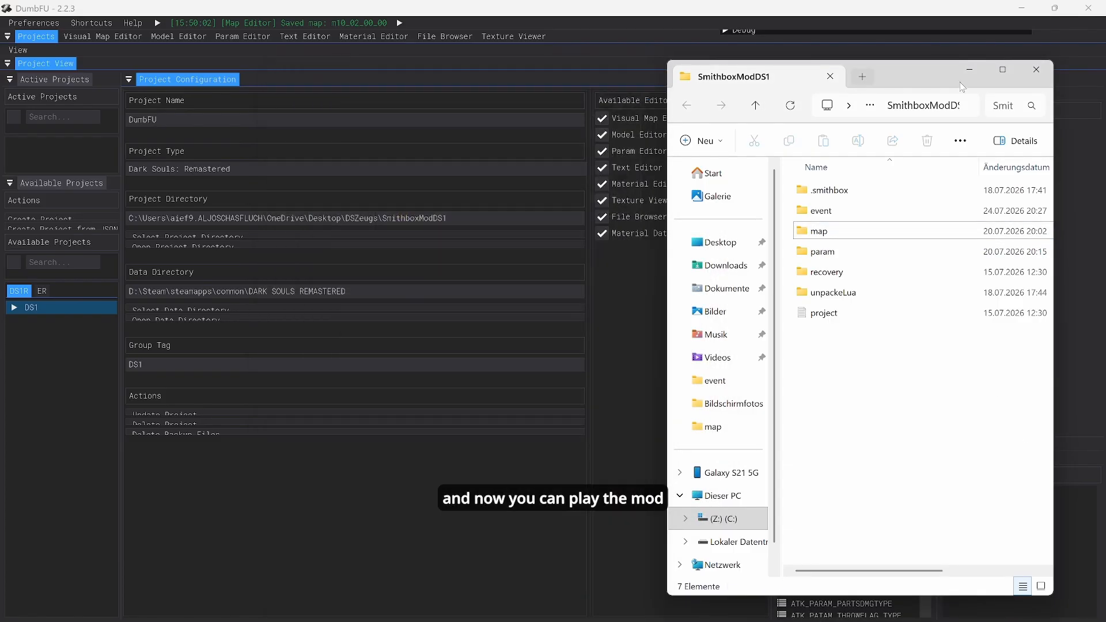
{"action": "left_click", "coordinate": [1026, 77]}
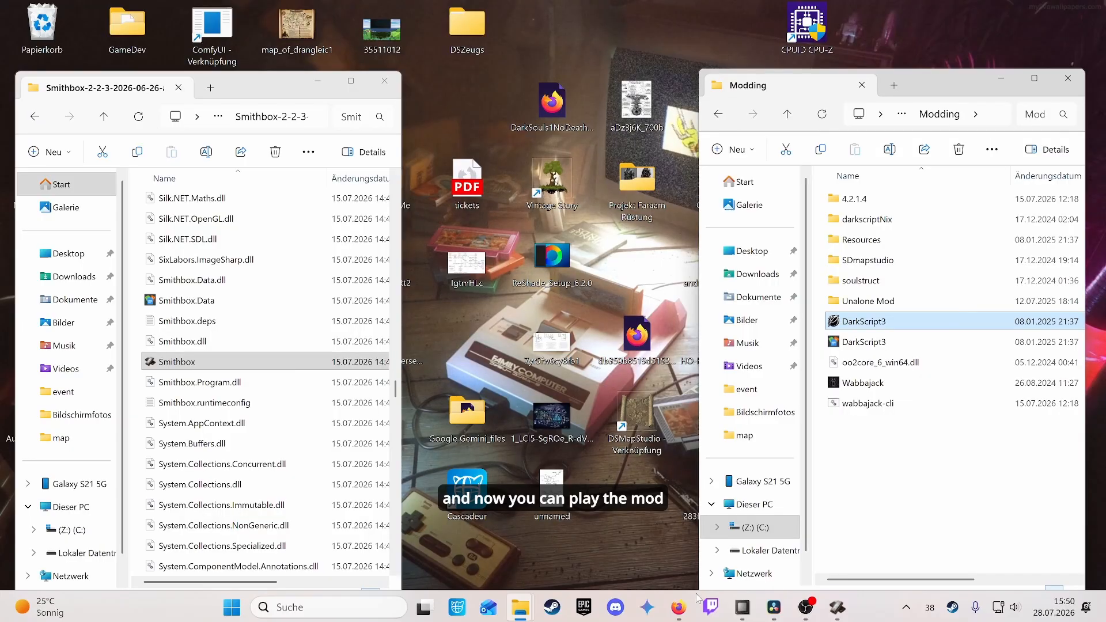